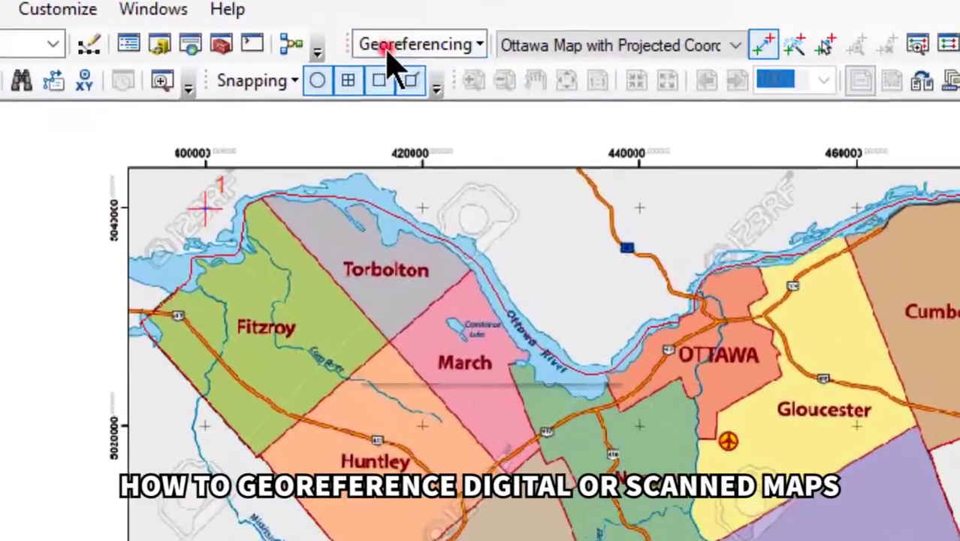
- Toggle the geographic, projected and no-coordinate Ottawa map layers on and off to compare them
click(532, 41)
click(400, 75)
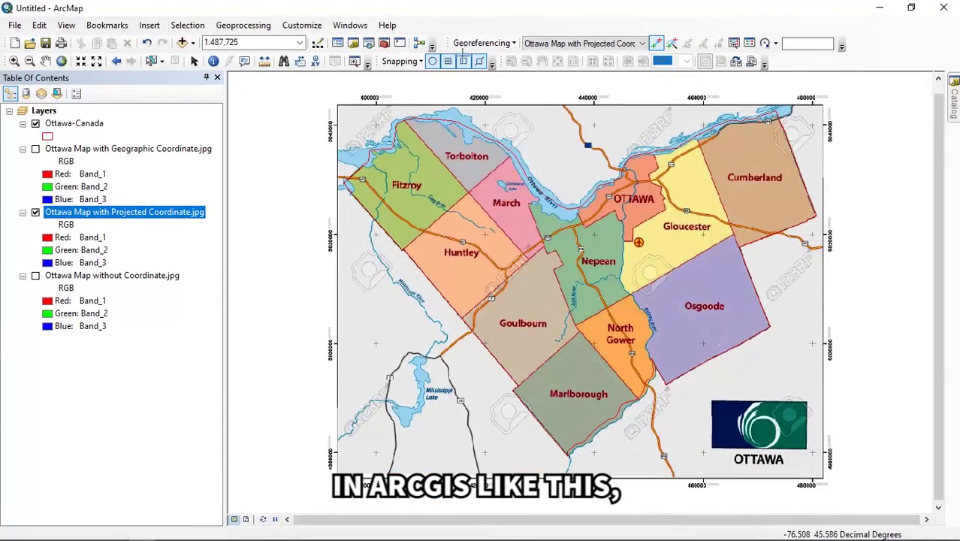
click(35, 149)
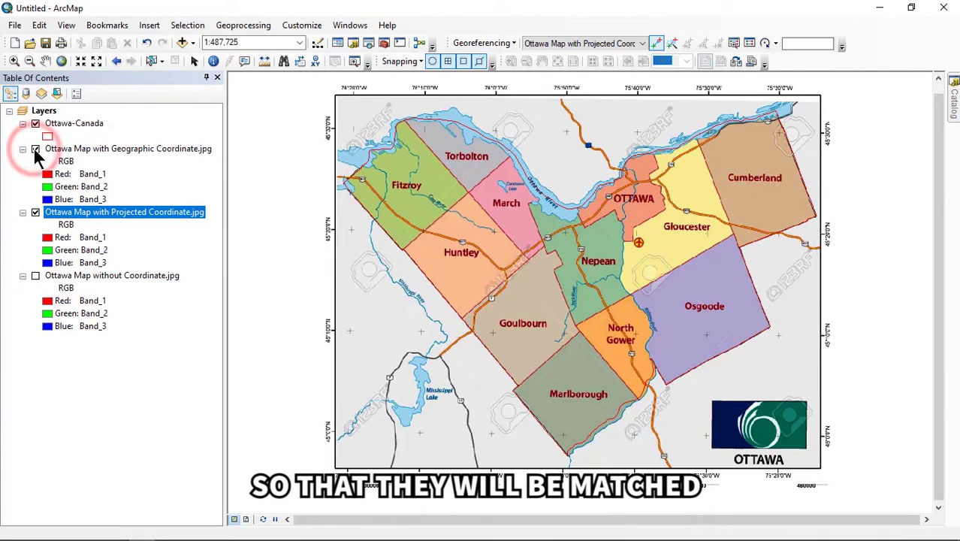
click(36, 276)
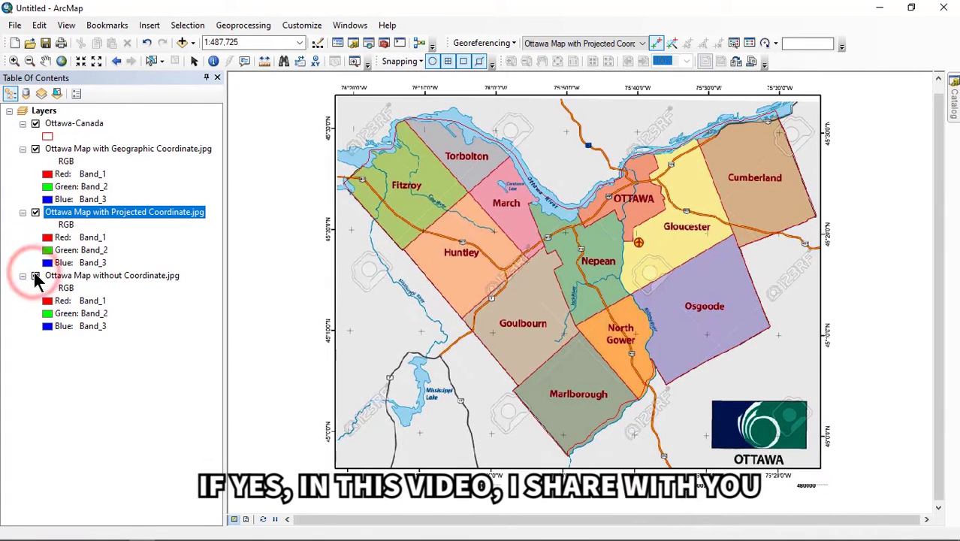
click(36, 150)
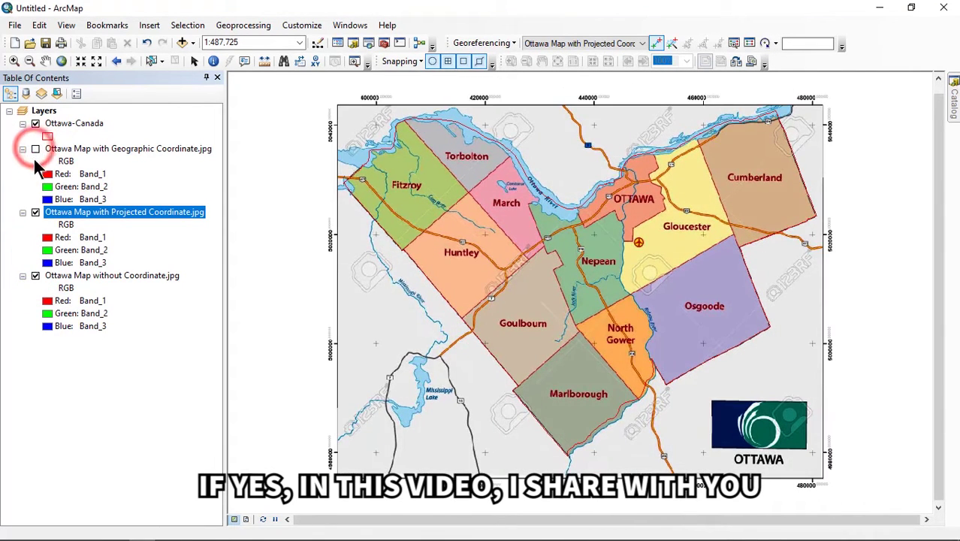
click(35, 213)
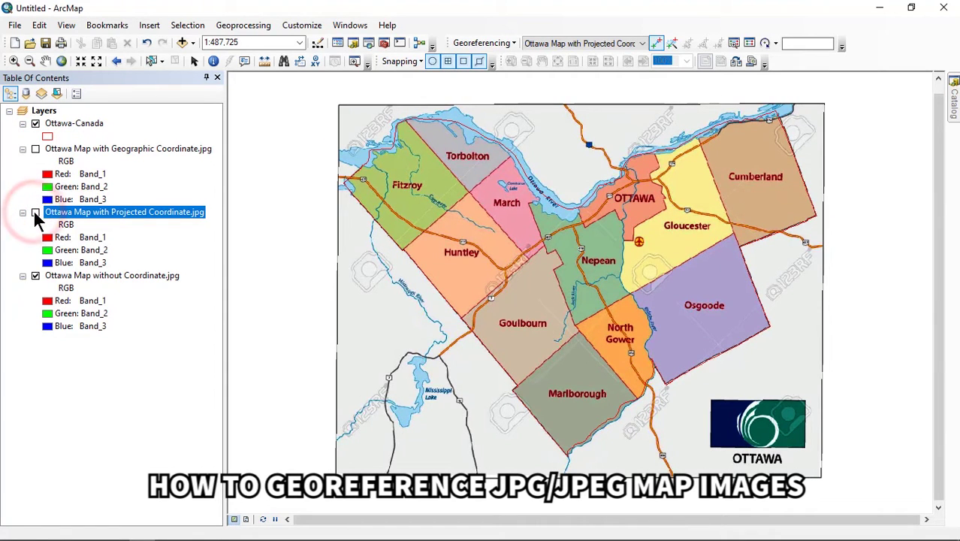
click(35, 212)
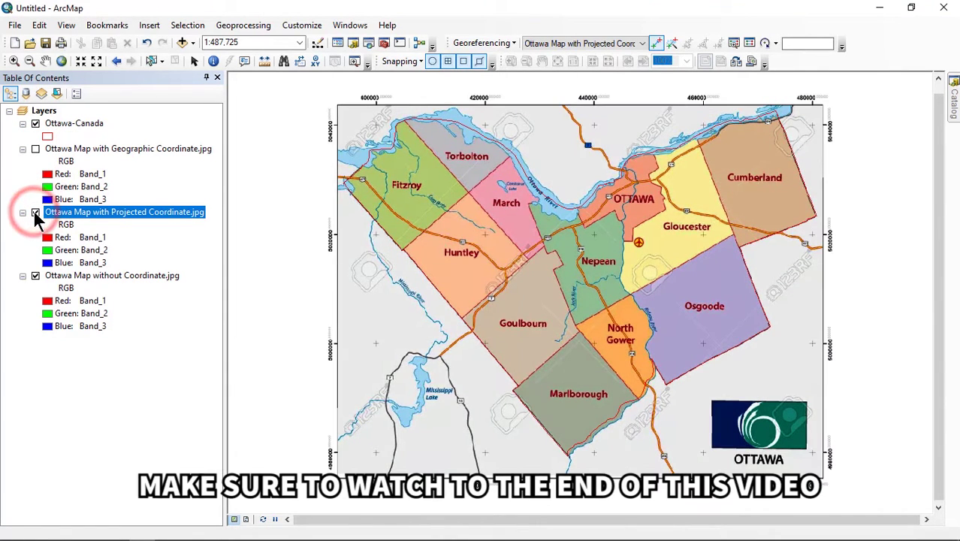
click(35, 149)
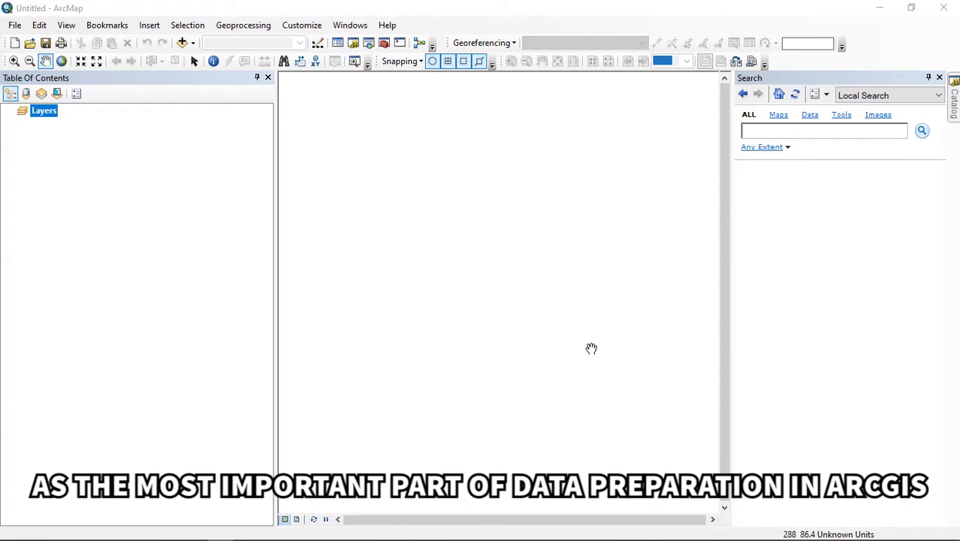
- Select the Ottawa-Canada shapefile files and the three Ottawa map JPGs in the GISmentor folder
click(116, 530)
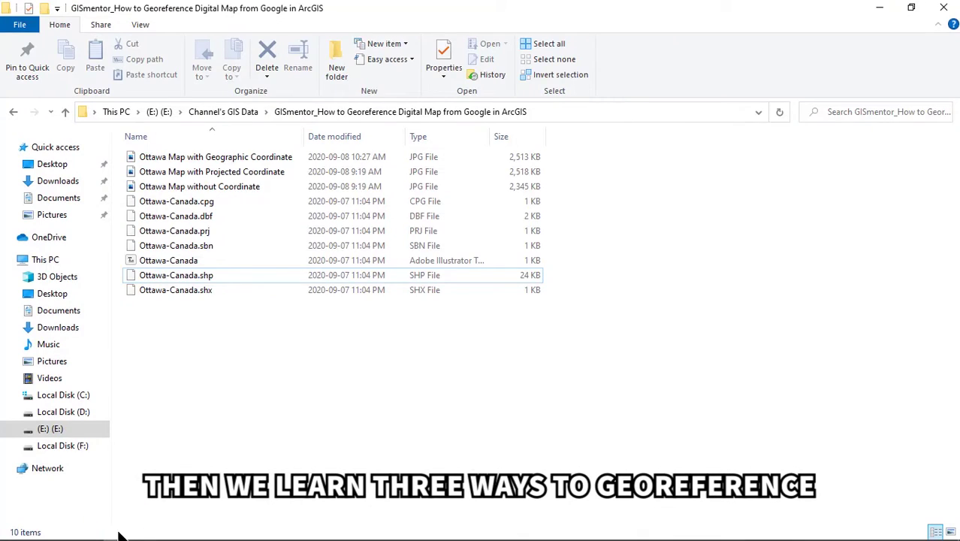
drag(237, 304, 207, 201)
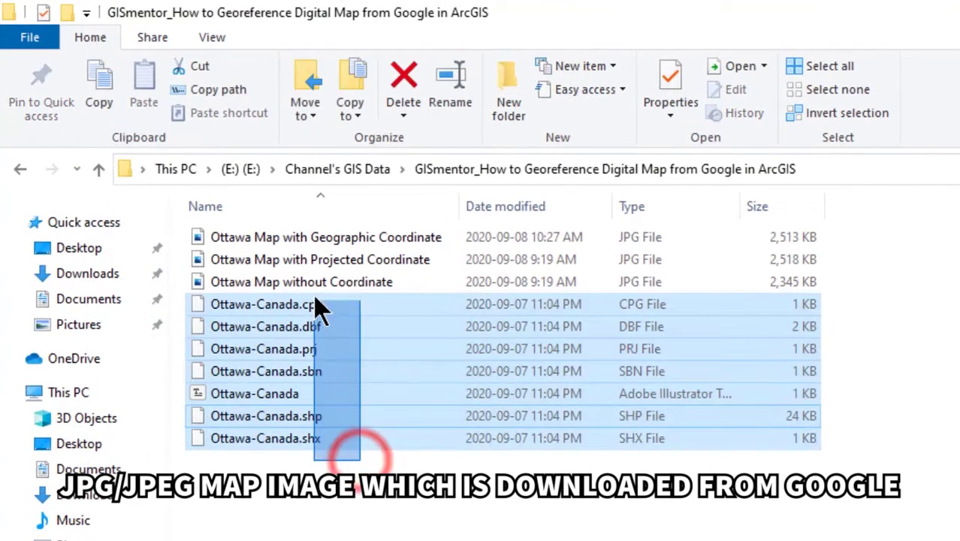
drag(315, 300, 315, 299)
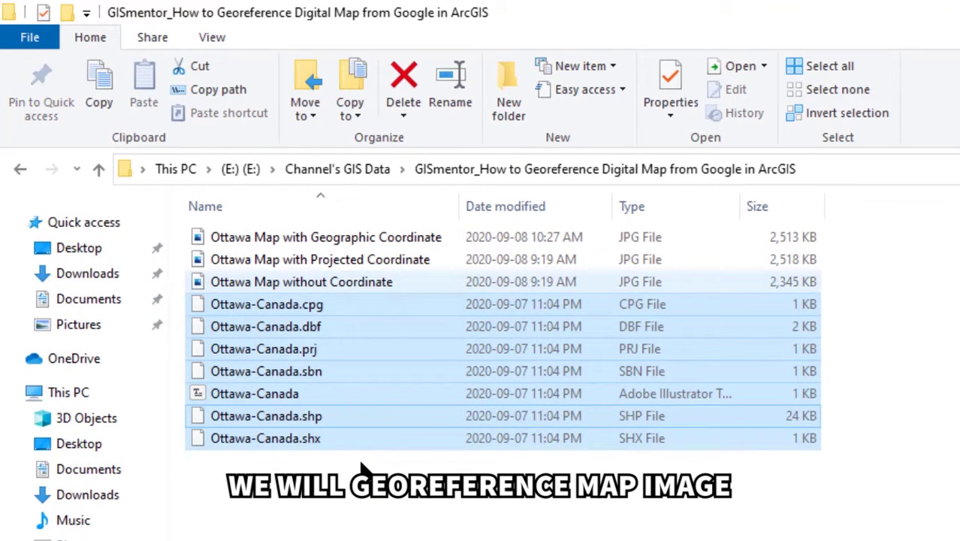
click(335, 285)
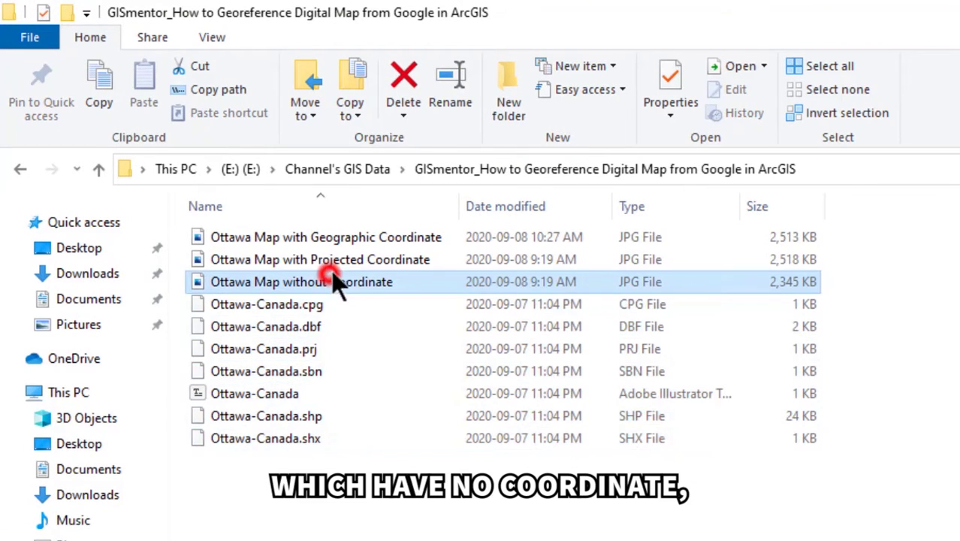
click(368, 239)
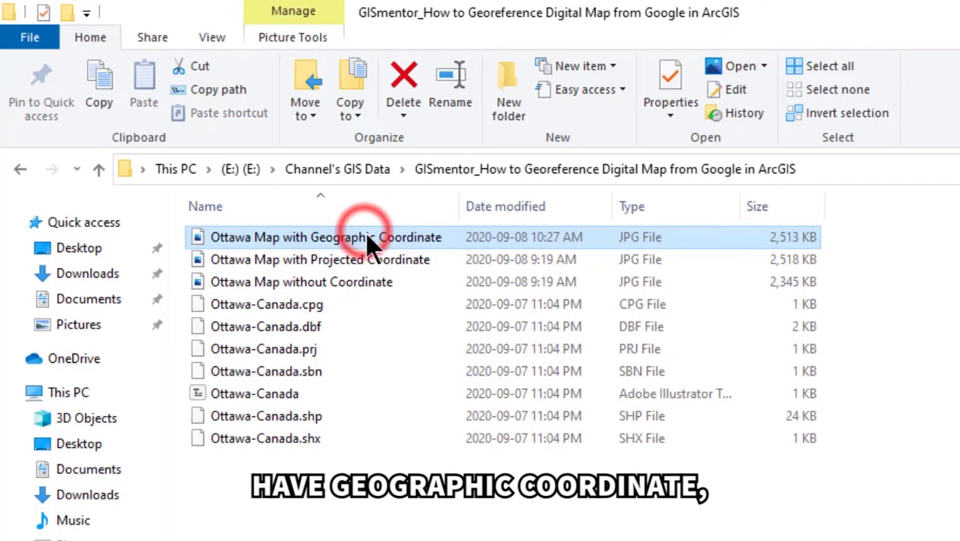
click(382, 257)
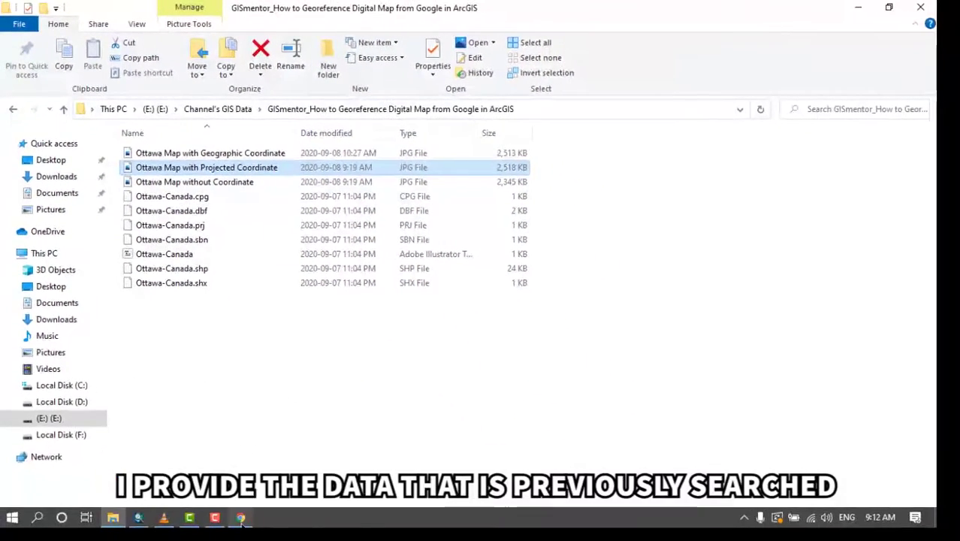
click(240, 517)
- Search Google Images for 'administrative map of ottawa' and preview the 123RF map
text(adm)
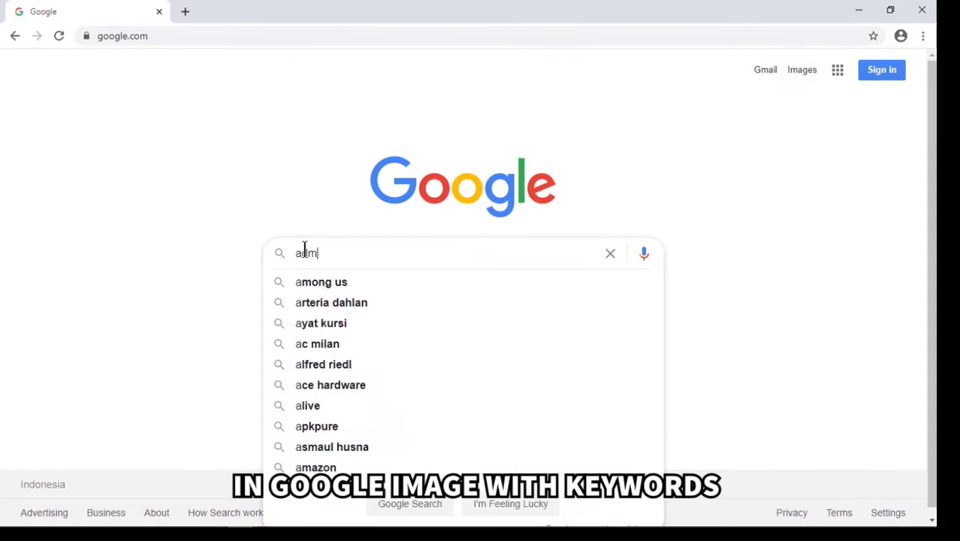
text(inistrative ma)
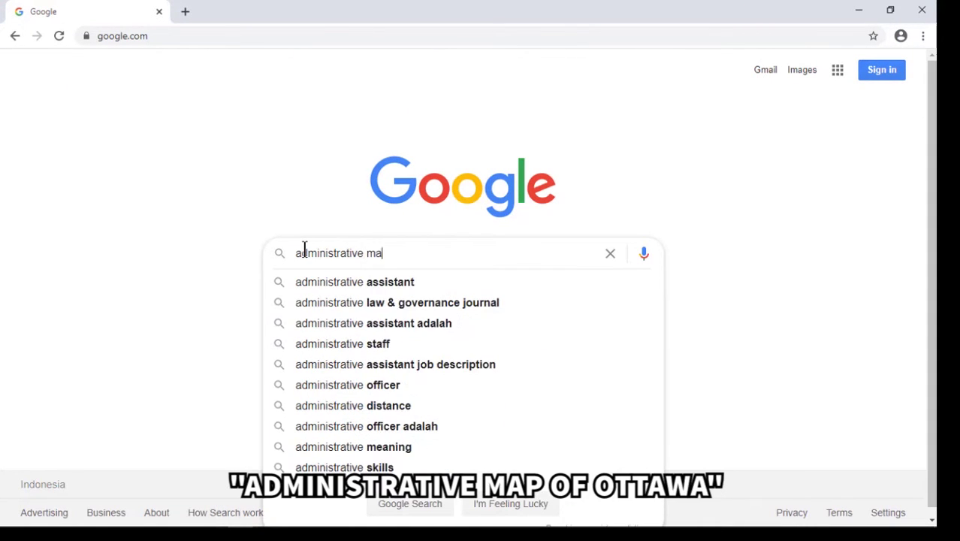
text(p of ottawa)
key(Return)
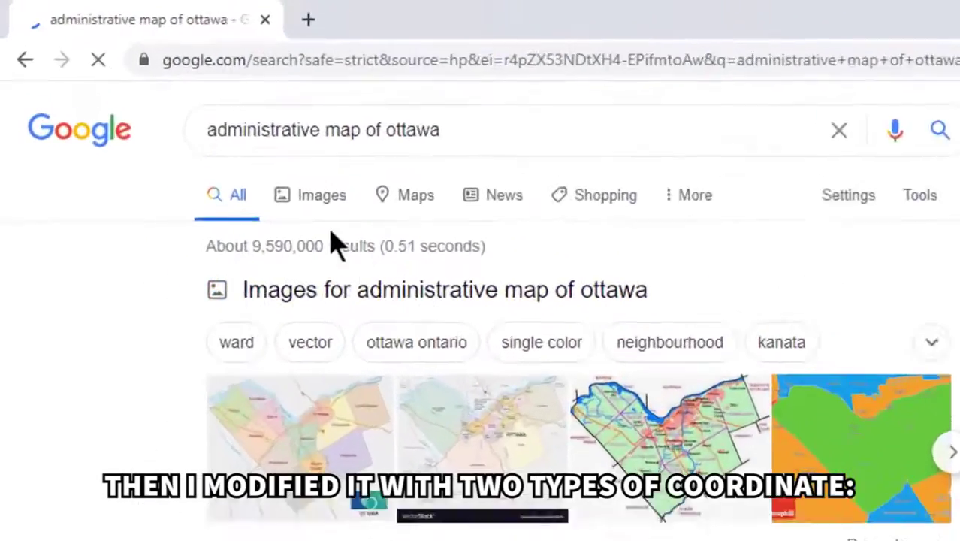
click(189, 120)
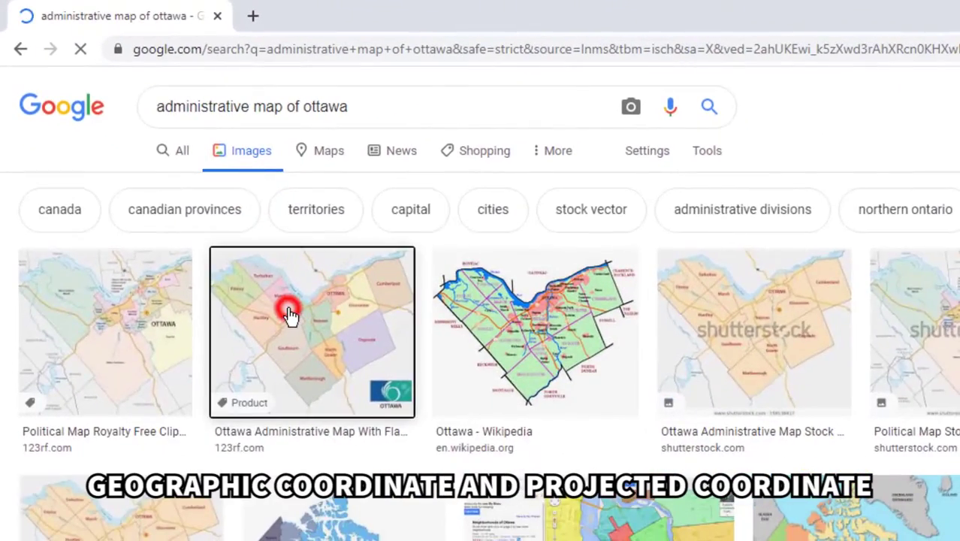
click(290, 314)
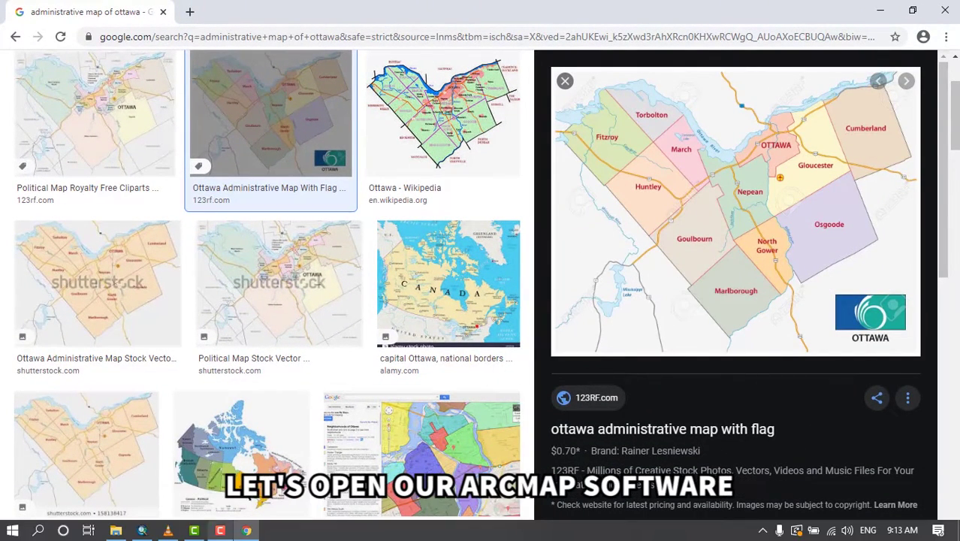
click(143, 531)
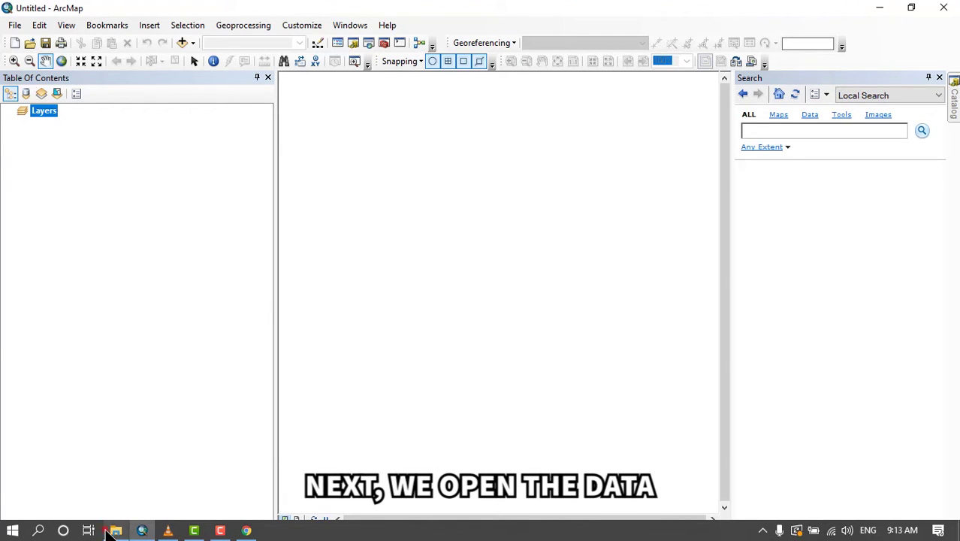
click(114, 531)
drag(416, 10, 598, 84)
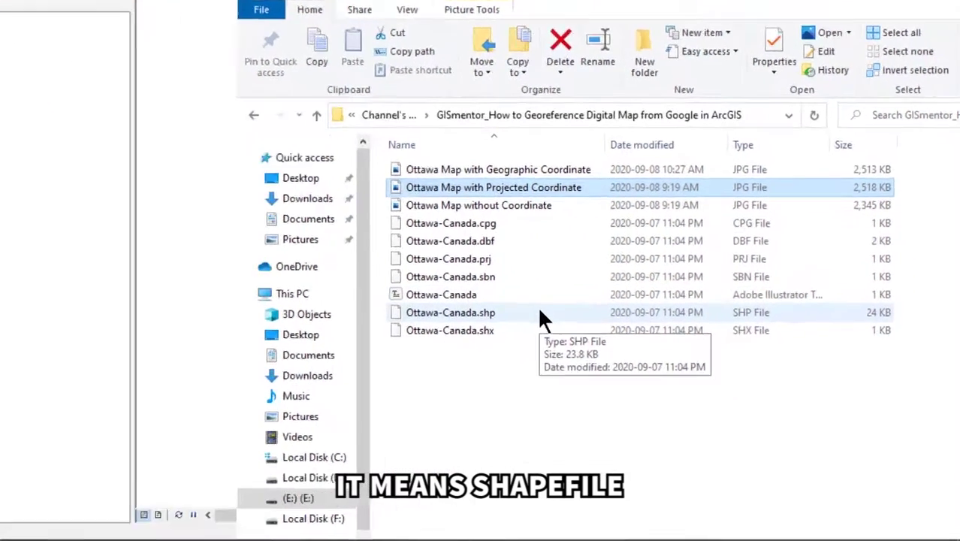
click(538, 310)
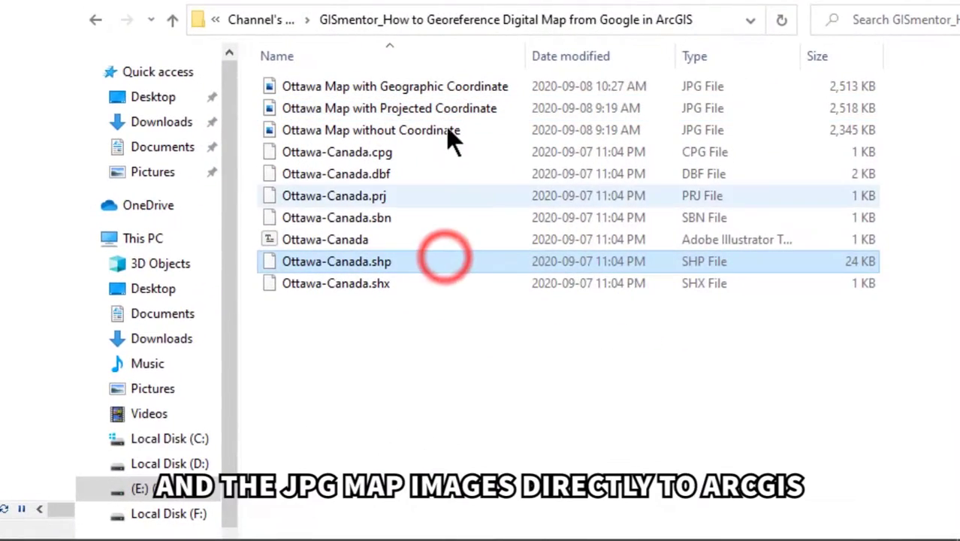
ctrl+click(543, 204)
ctrl+click(460, 108)
ctrl+click(468, 88)
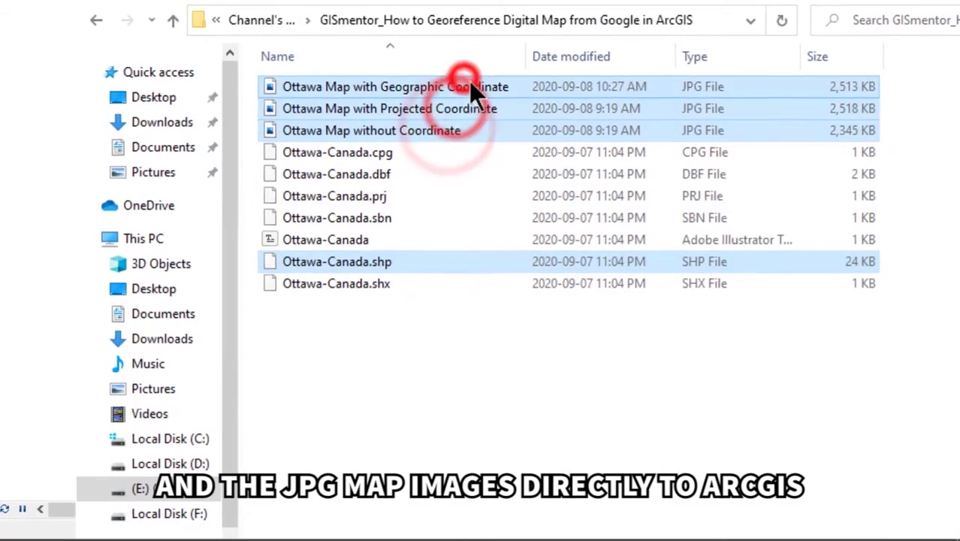
drag(484, 86, 226, 218)
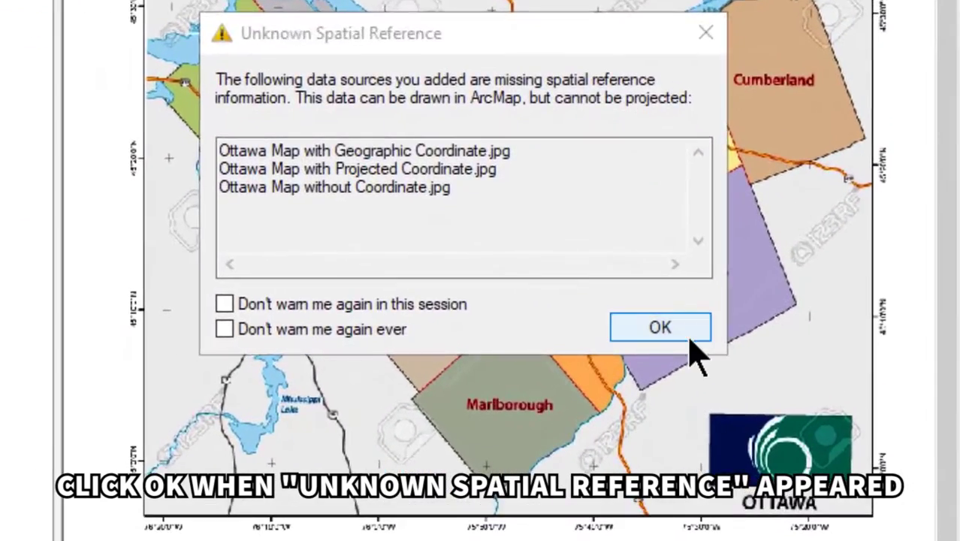
click(659, 329)
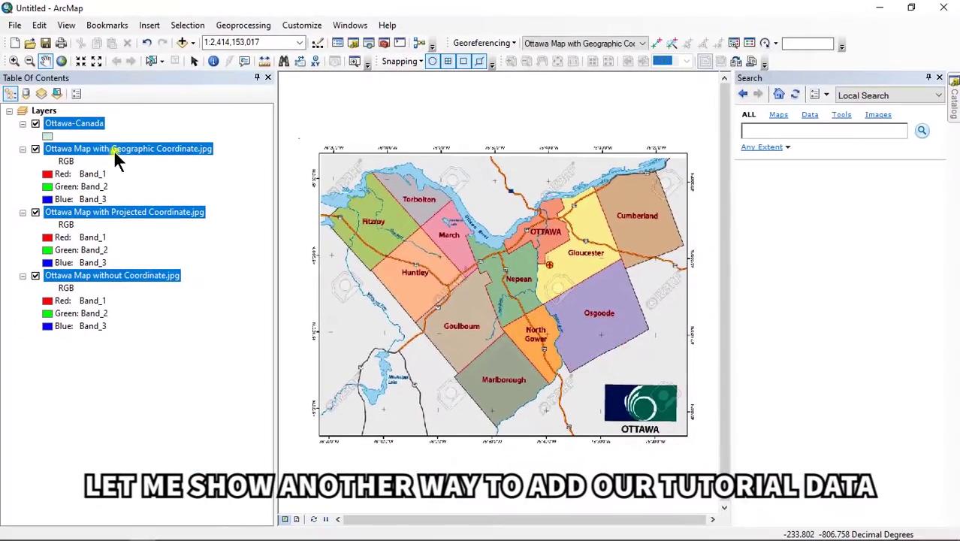
right_click(113, 150)
click(148, 176)
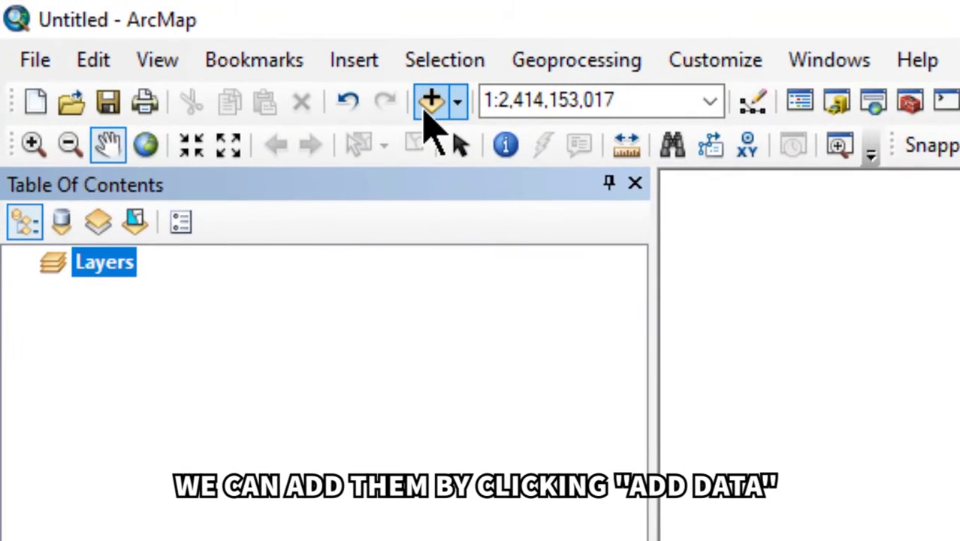
- Add Ottawa-Canada.shp and the three Ottawa map JPGs from the GISmentor folder on E:
click(426, 113)
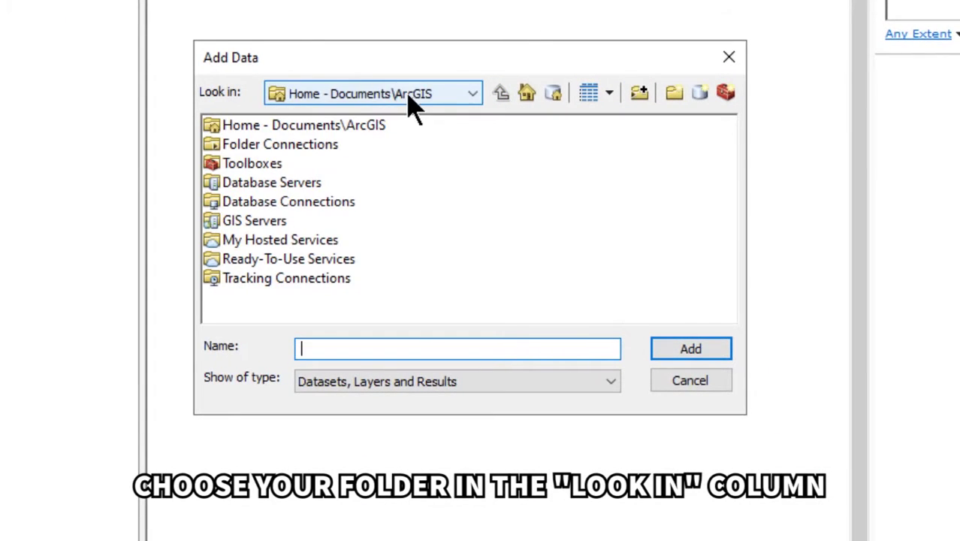
click(412, 96)
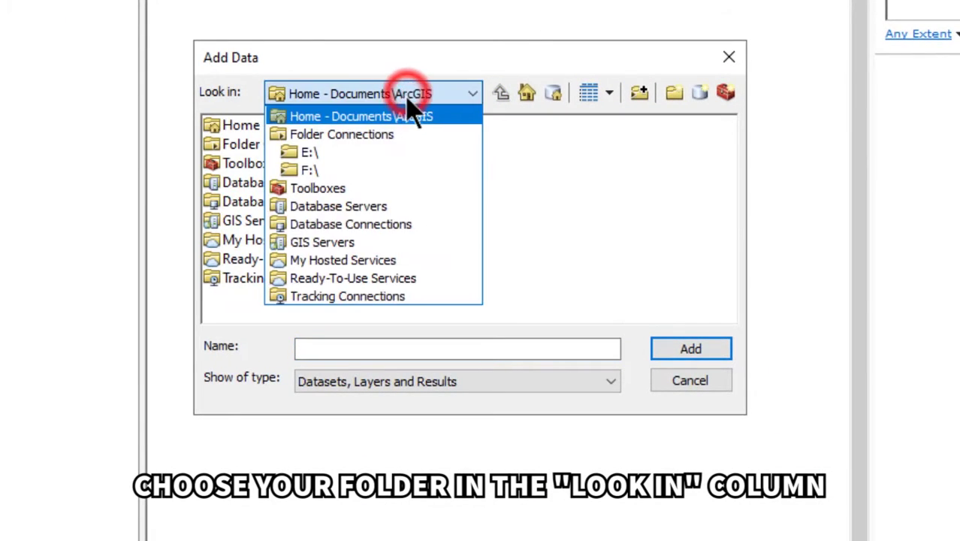
click(391, 152)
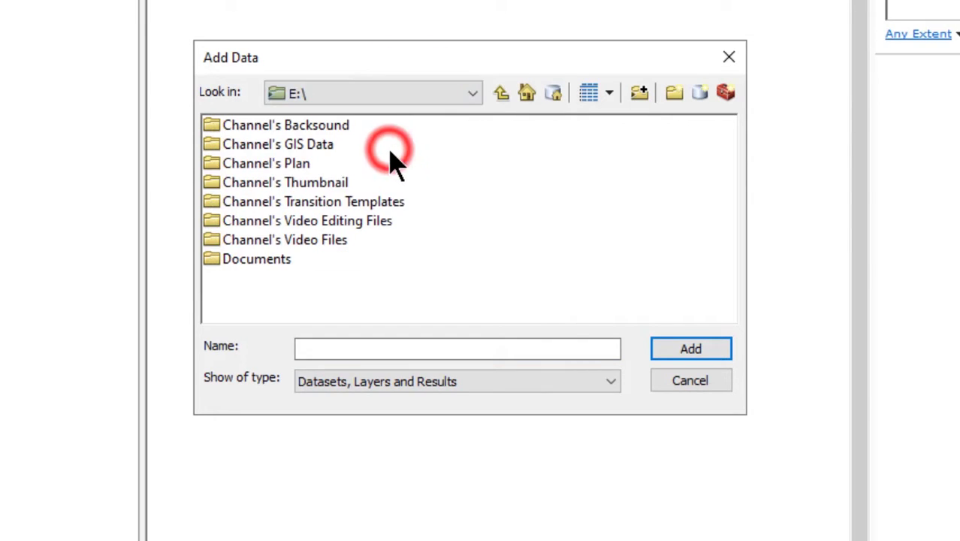
double_click(290, 145)
double_click(286, 144)
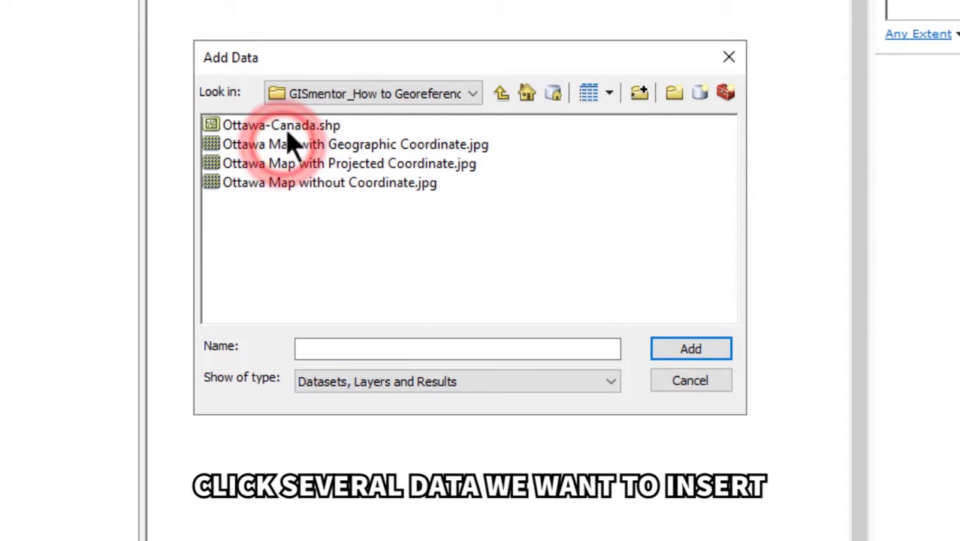
click(289, 128)
ctrl+click(307, 145)
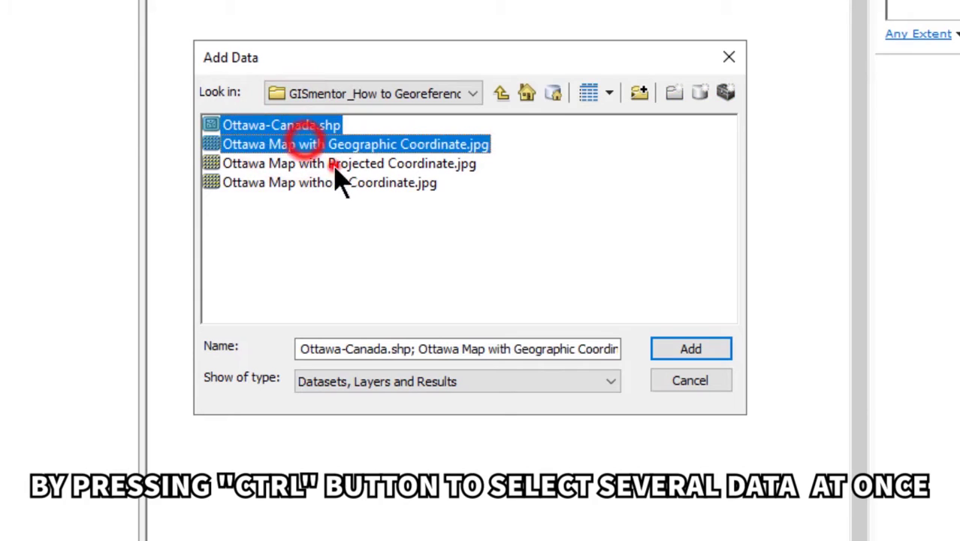
ctrl+click(323, 163)
ctrl+click(338, 182)
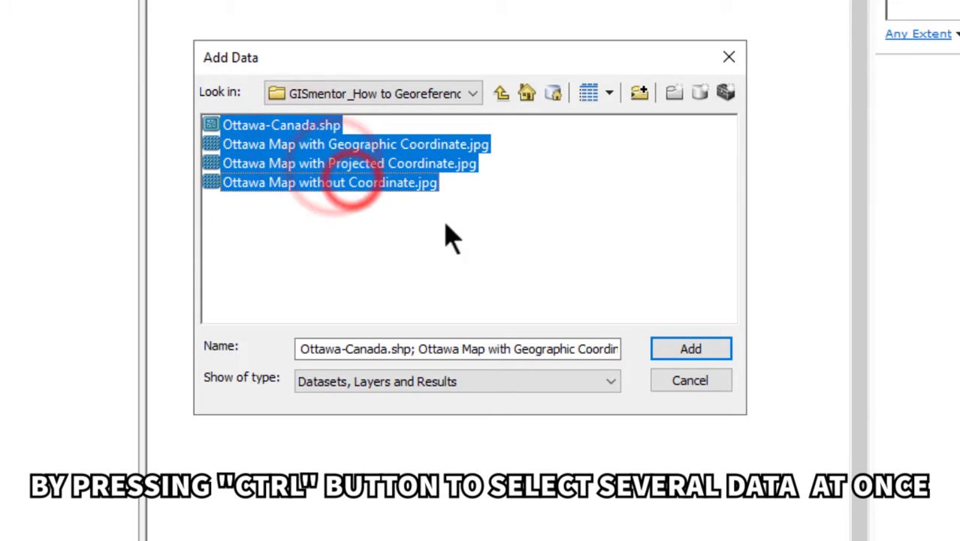
click(708, 348)
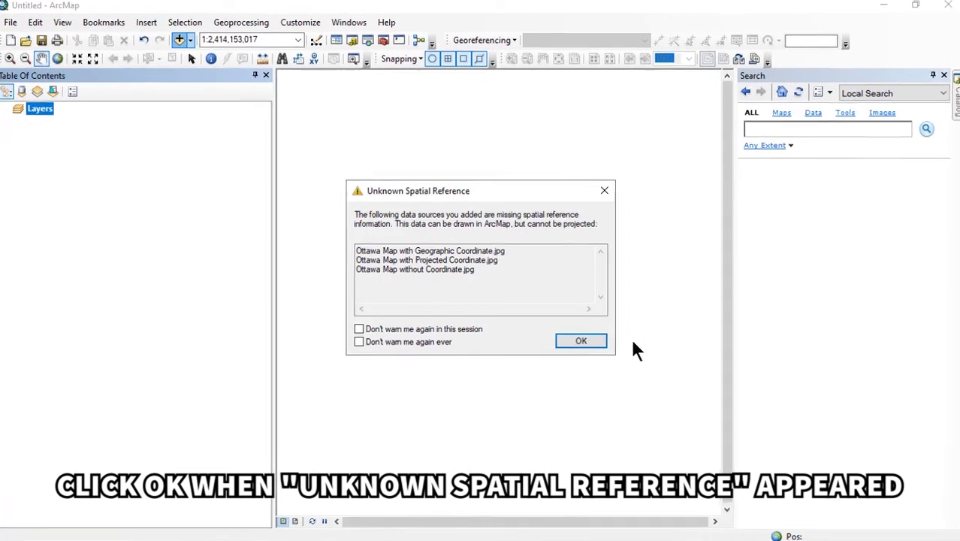
click(599, 345)
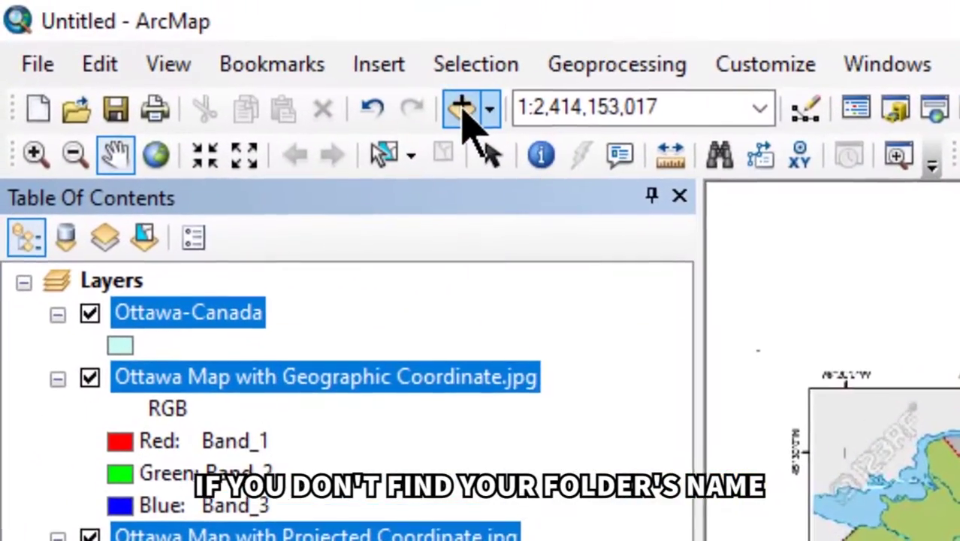
- Create a folder connection to the E: drive in Add Data, then close the dialog
click(181, 43)
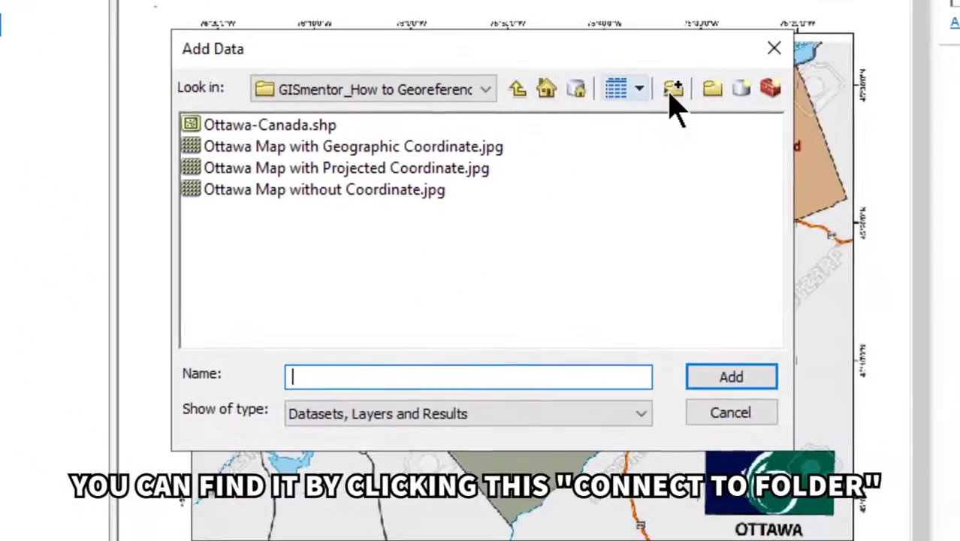
click(669, 96)
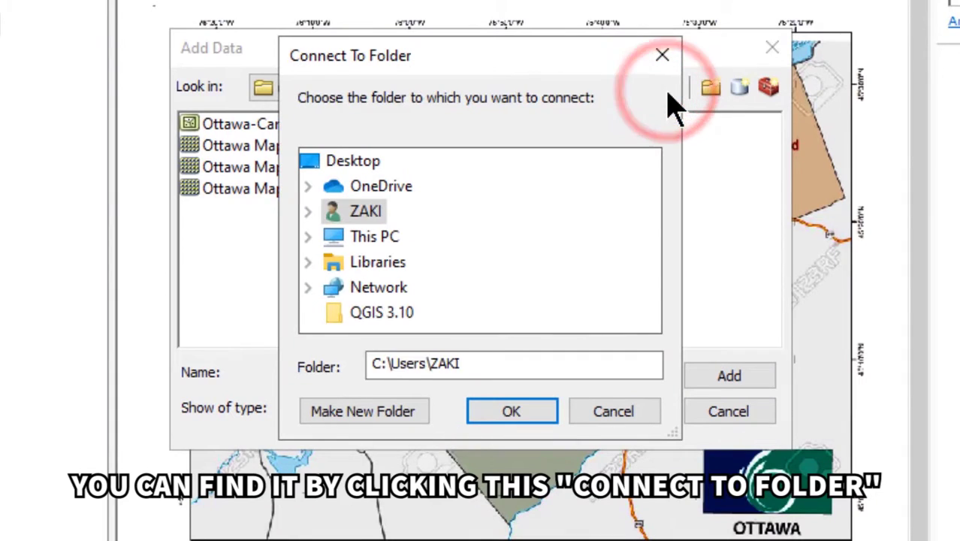
click(307, 235)
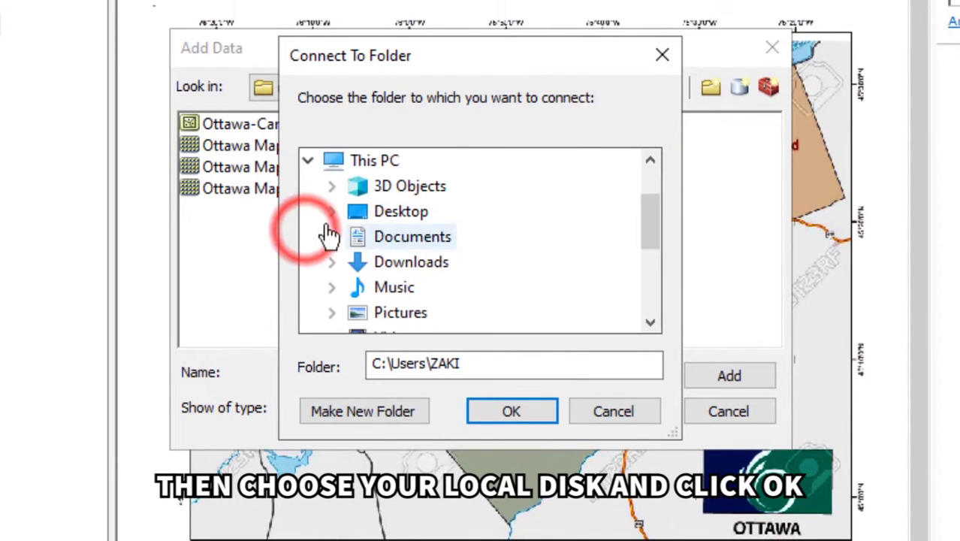
scroll(396, 221, down, 3)
double_click(396, 213)
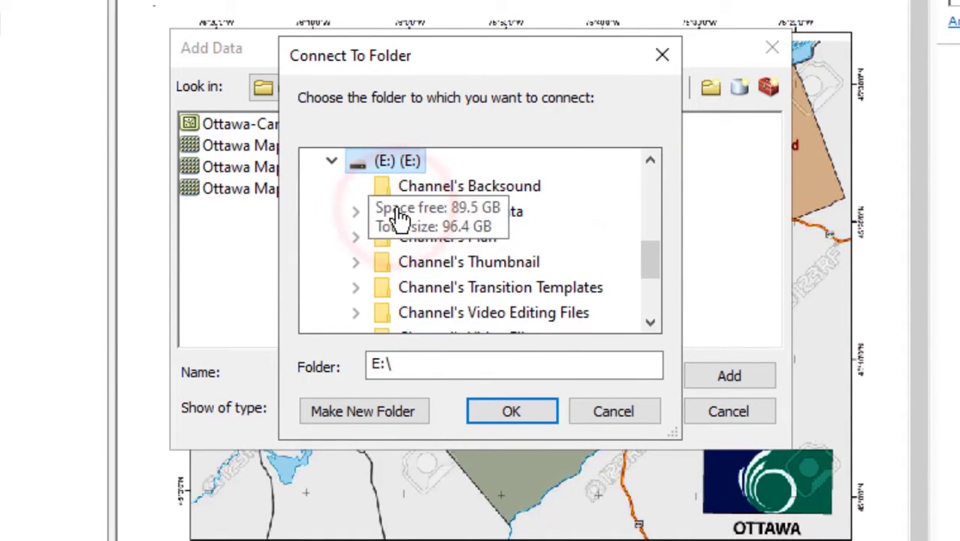
click(511, 411)
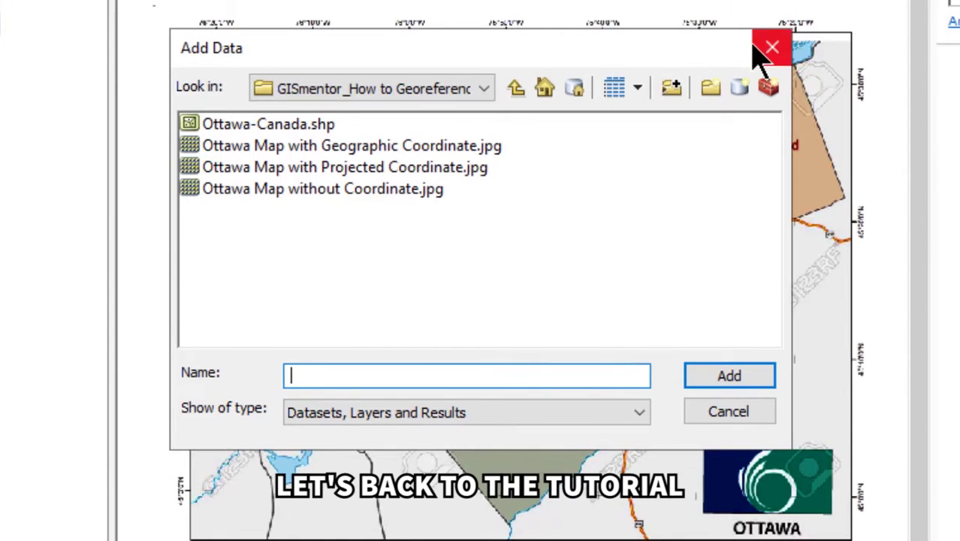
click(758, 50)
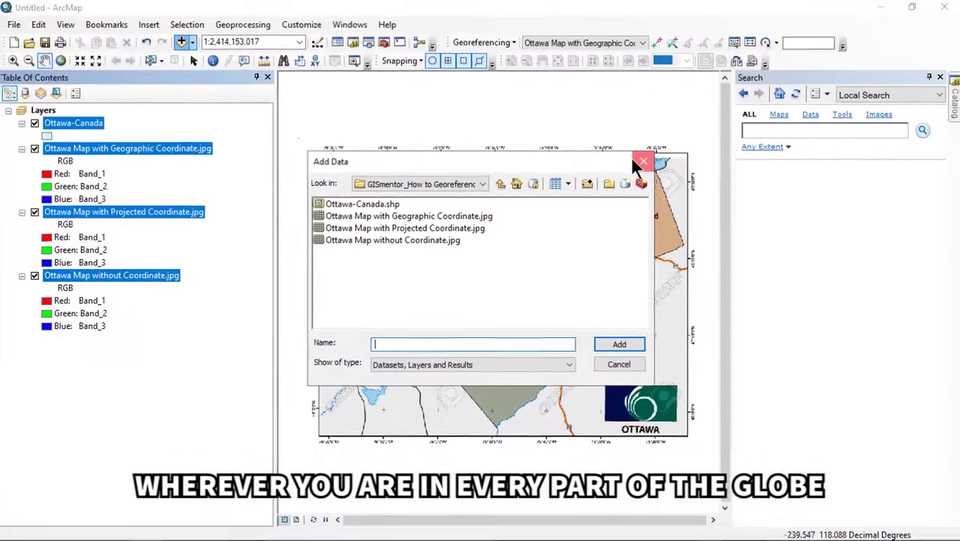
click(770, 49)
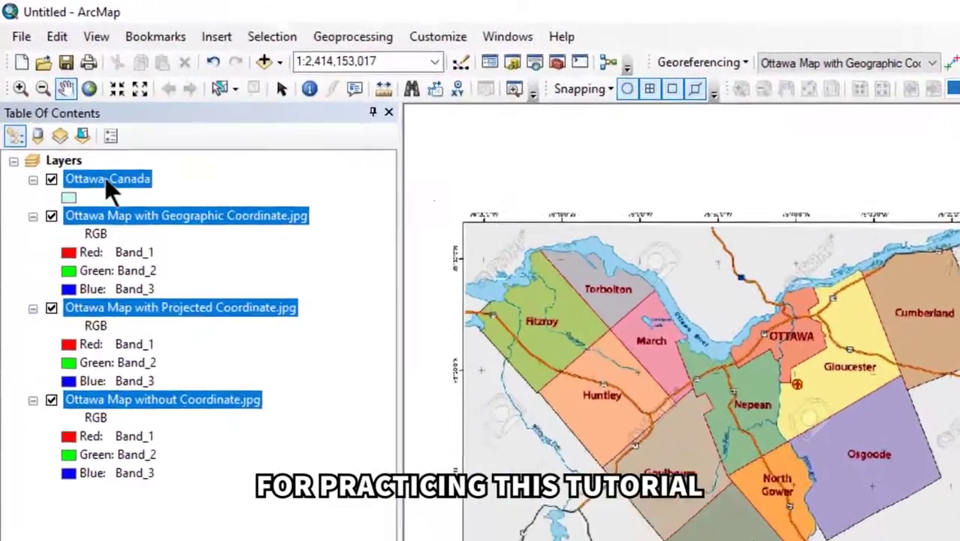
- Zoom the map to the Ottawa-Canada layer's full extent
click(72, 126)
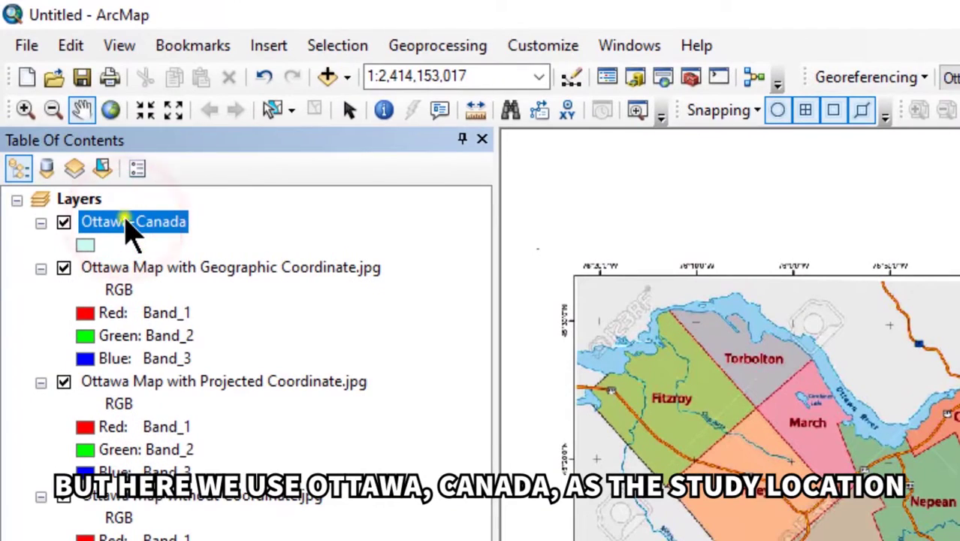
right_click(133, 221)
click(274, 349)
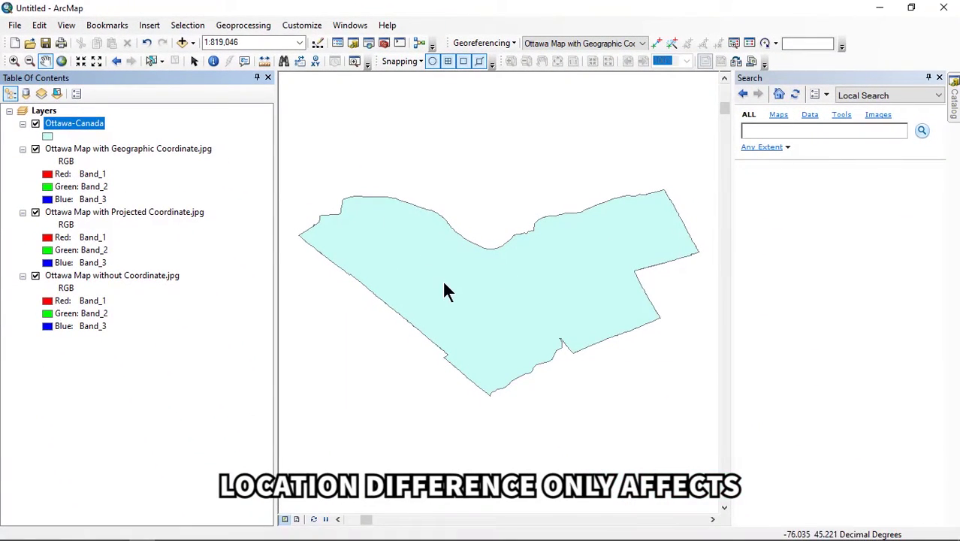
- In a new Chrome tab, go to diva-gis.org's Free Spatial Data page
click(246, 530)
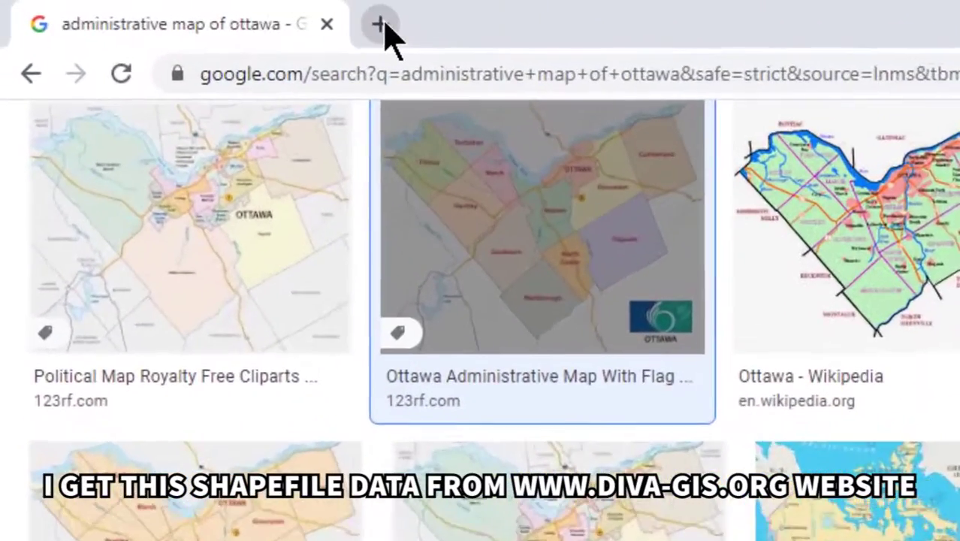
click(226, 10)
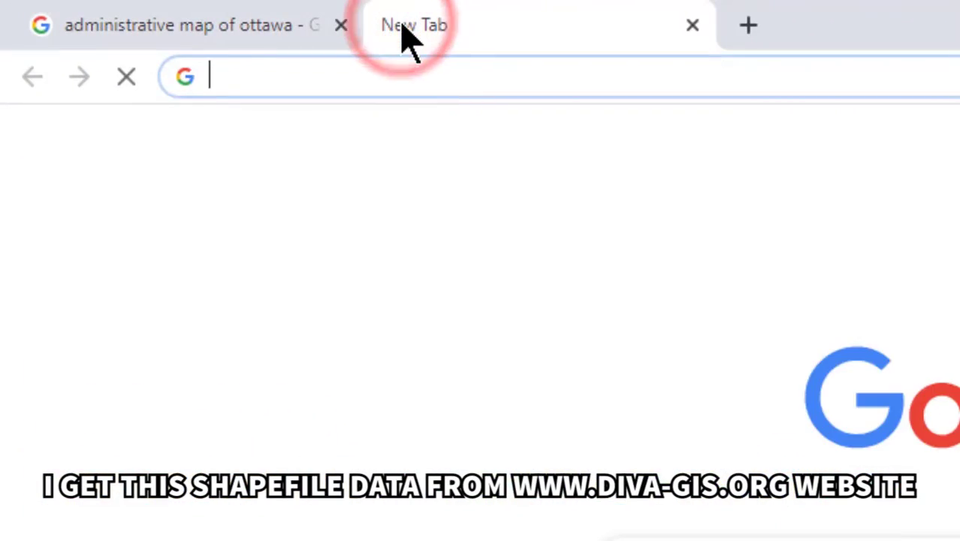
text(diva-gis.org)
key(Return)
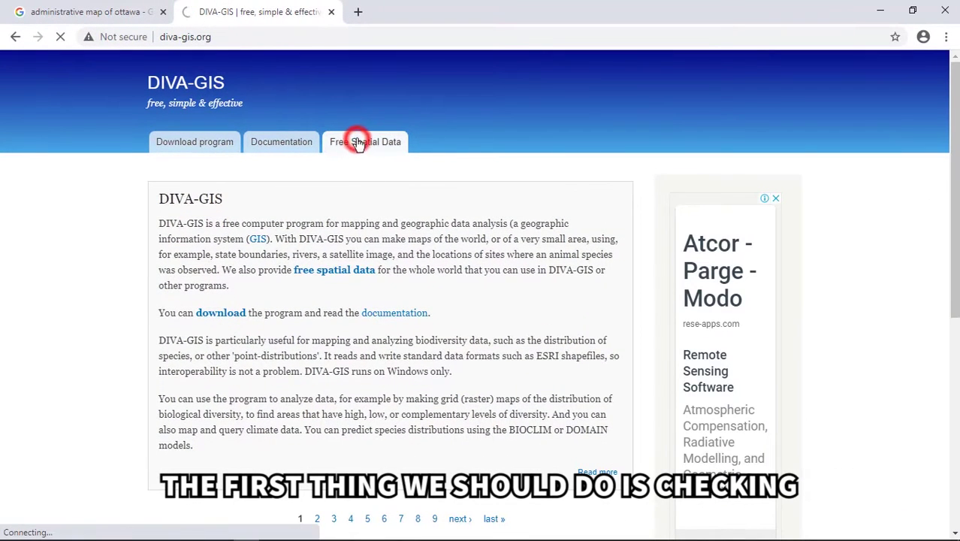
click(358, 143)
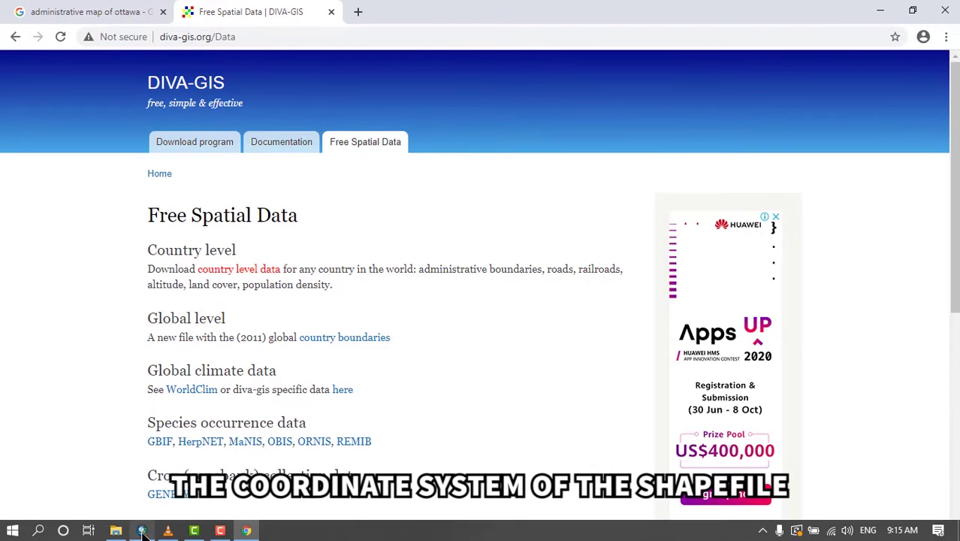
click(143, 532)
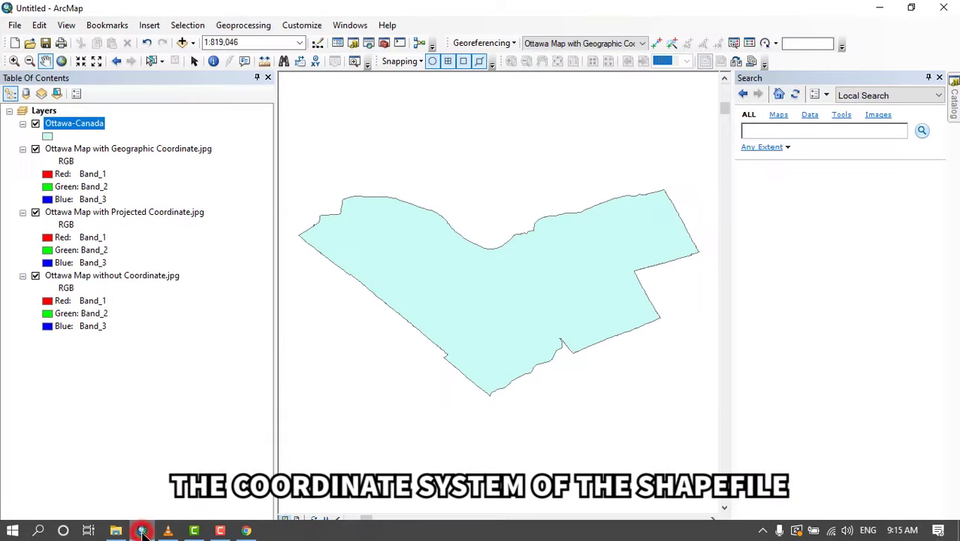
click(80, 124)
right_click(81, 125)
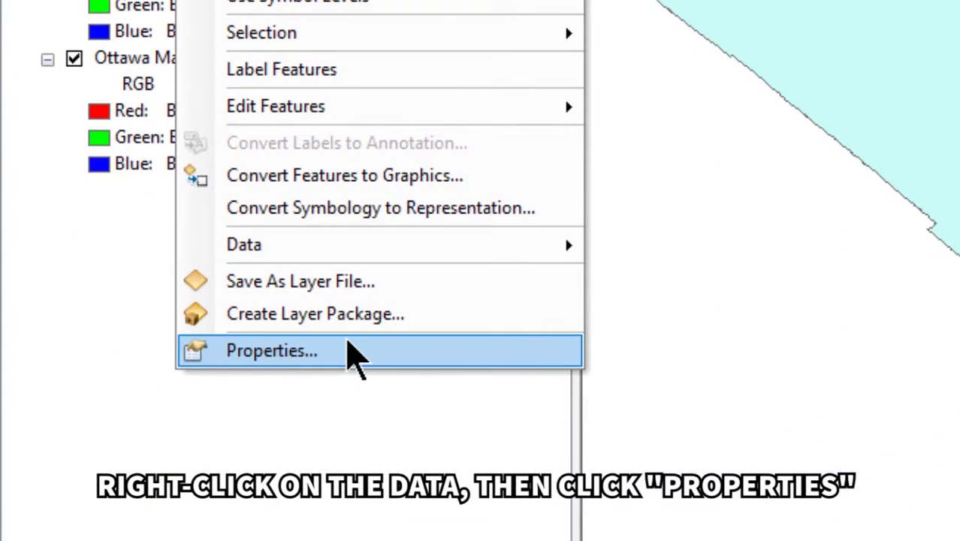
click(353, 359)
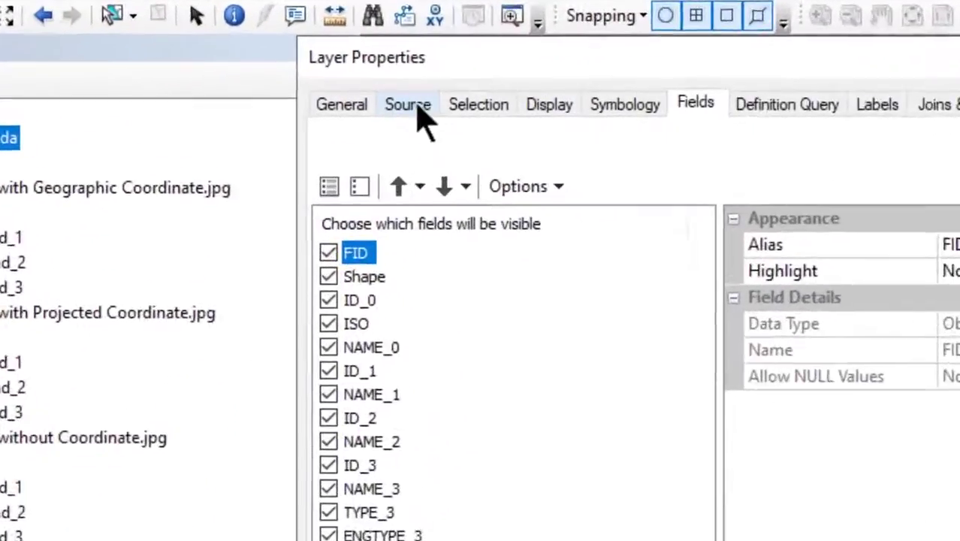
click(303, 106)
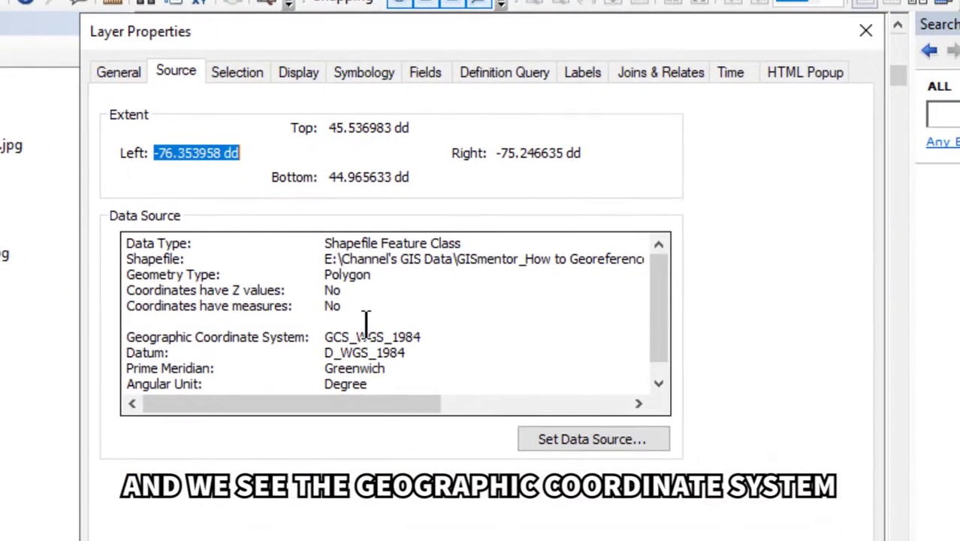
drag(324, 336, 423, 336)
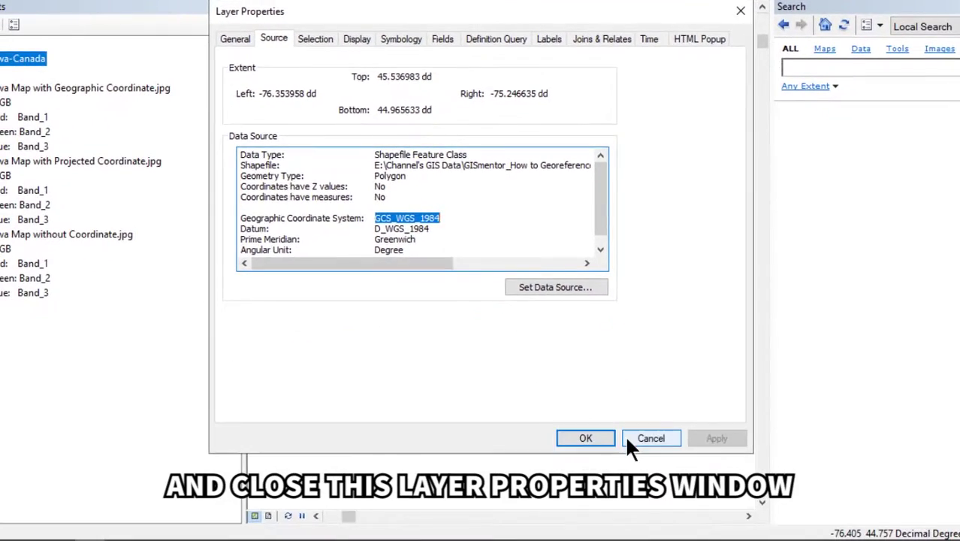
click(625, 438)
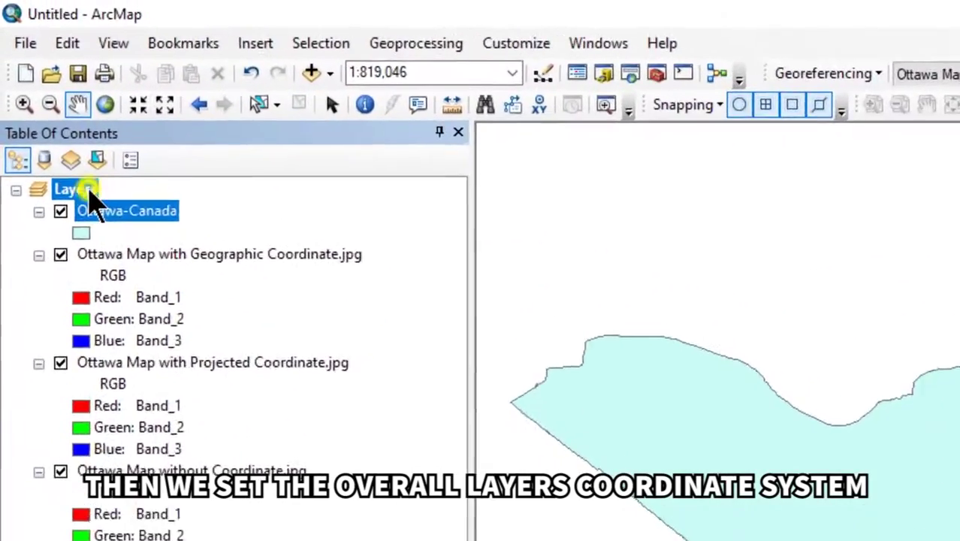
- Open the data frame's coordinate system settings and expand Geographic Coordinate Systems > World
right_click(89, 197)
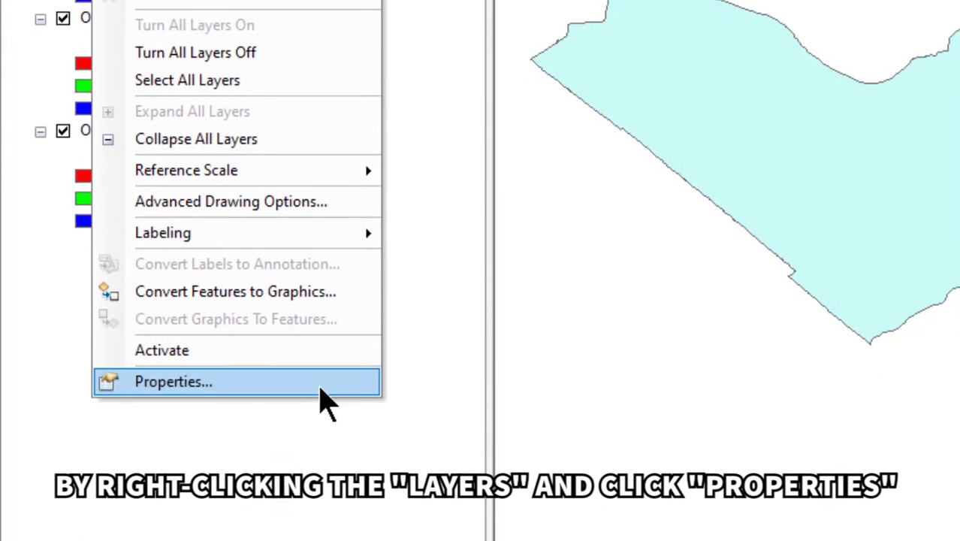
click(315, 386)
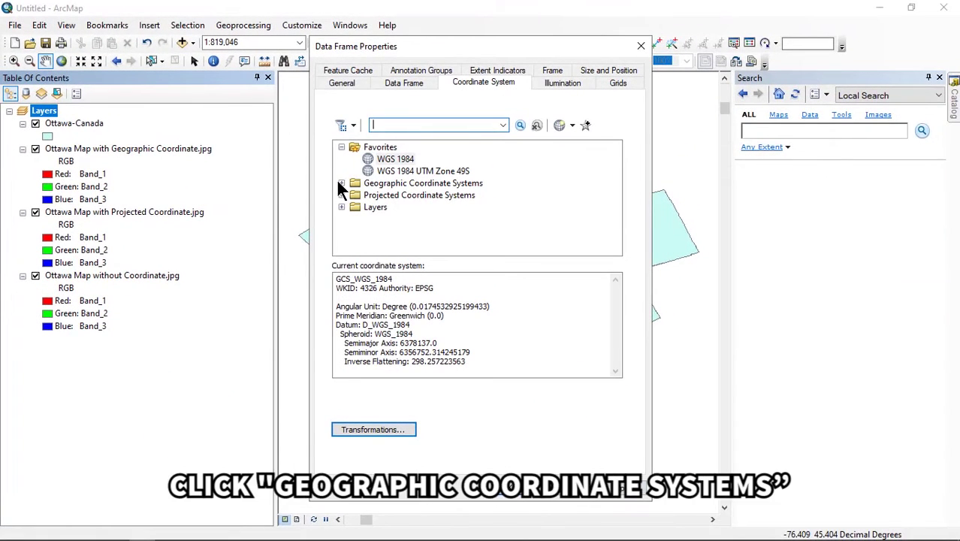
click(342, 183)
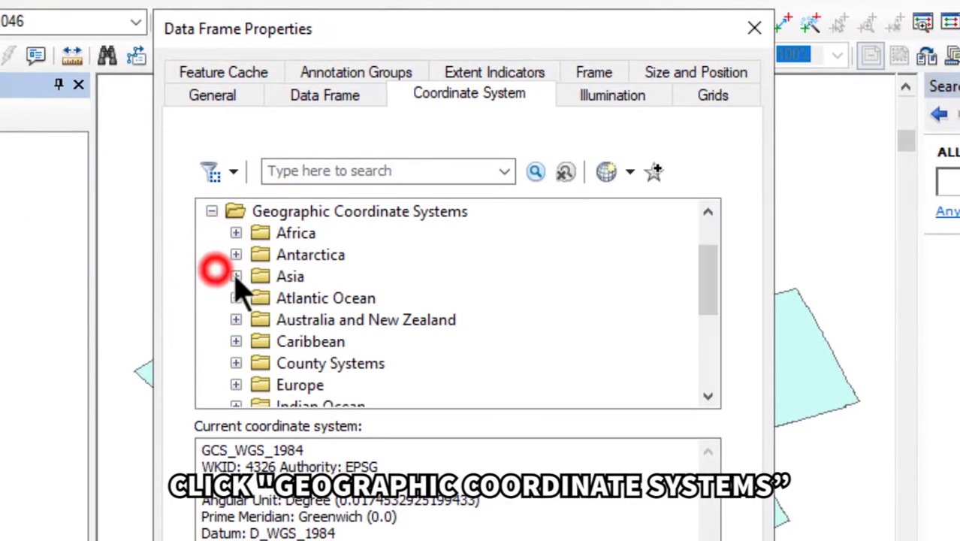
scroll(302, 310, down, 3)
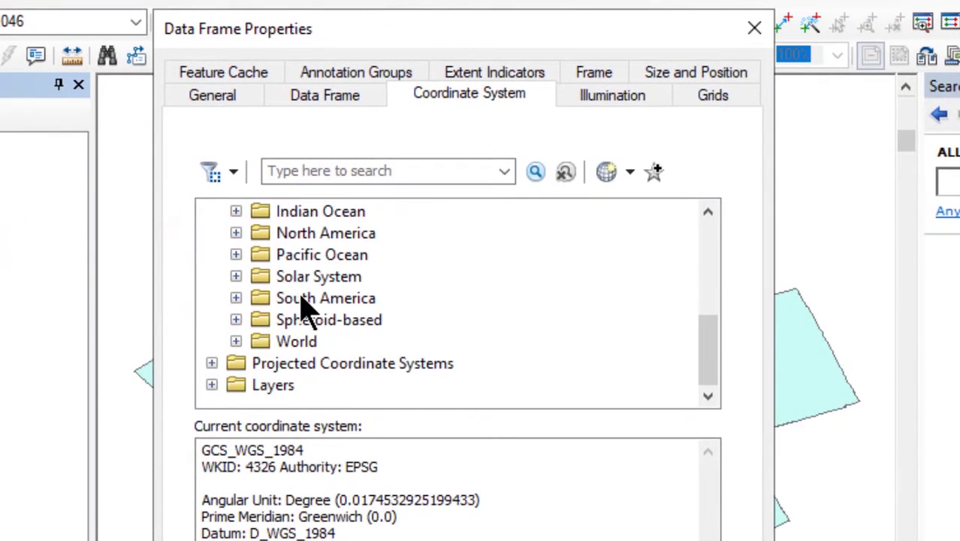
click(236, 340)
scroll(326, 322, down, 5)
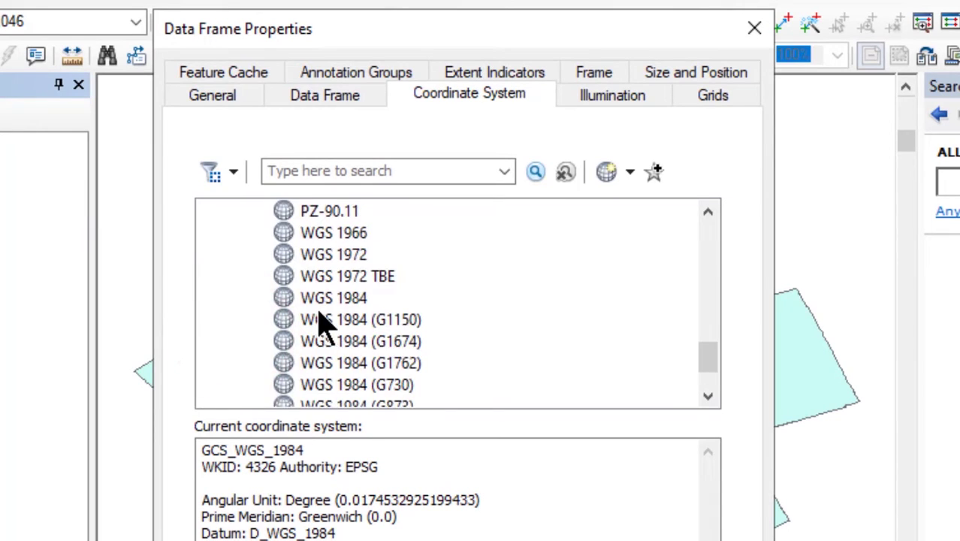
scroll(323, 321, down, 2)
scroll(331, 307, up, 1)
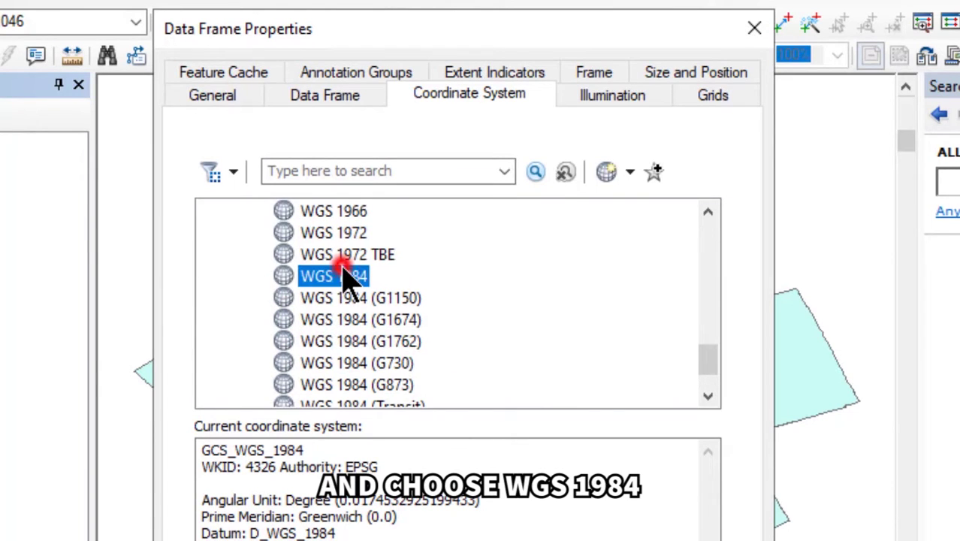
- Add WGS 1984 to Favorites and apply it as the data frame's coordinate system
right_click(344, 259)
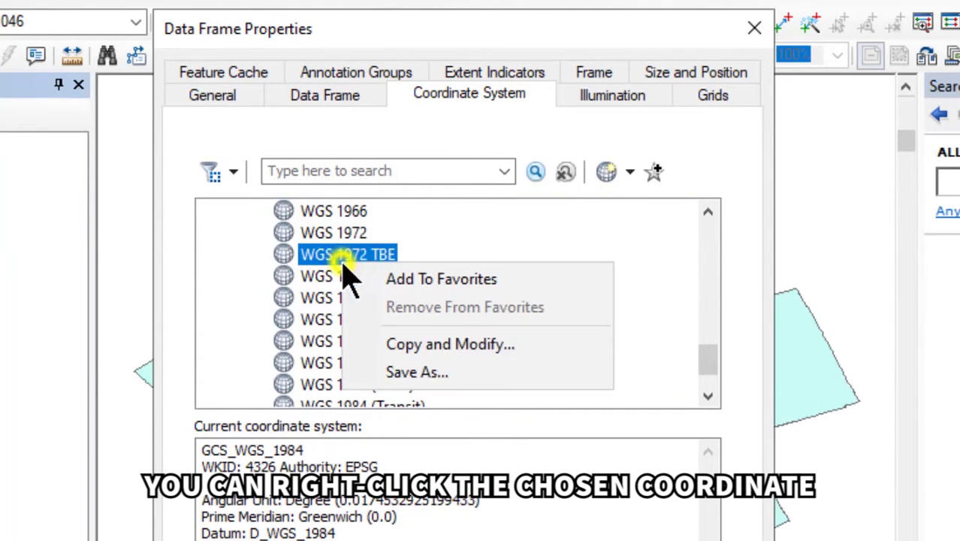
right_click(328, 277)
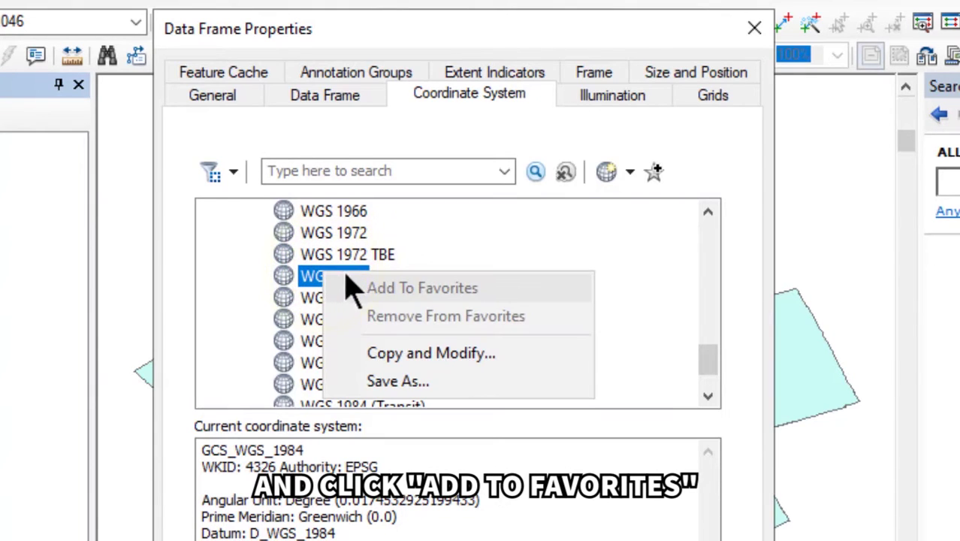
click(481, 296)
drag(712, 355, 706, 214)
click(274, 239)
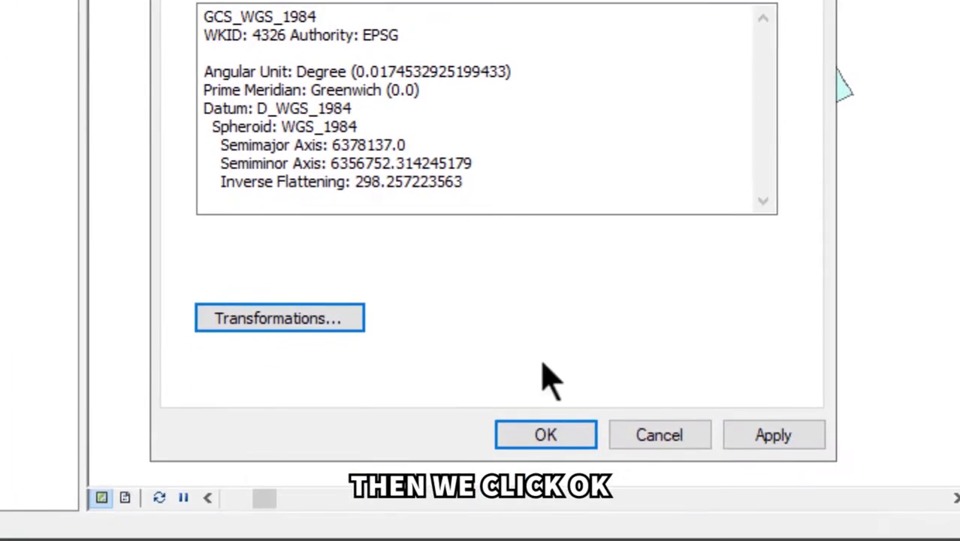
click(573, 434)
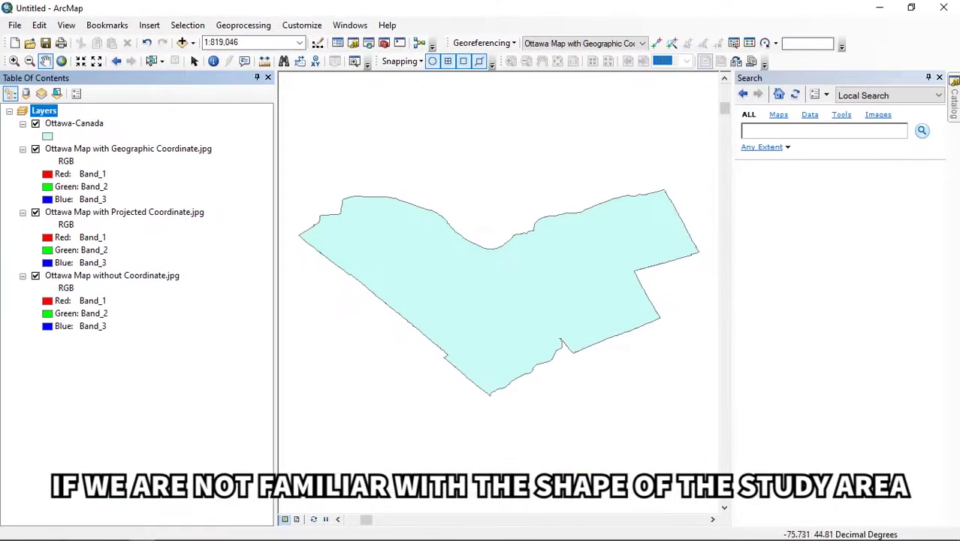
- Bring up Chrome's Ottawa administrative map image search tab
click(249, 531)
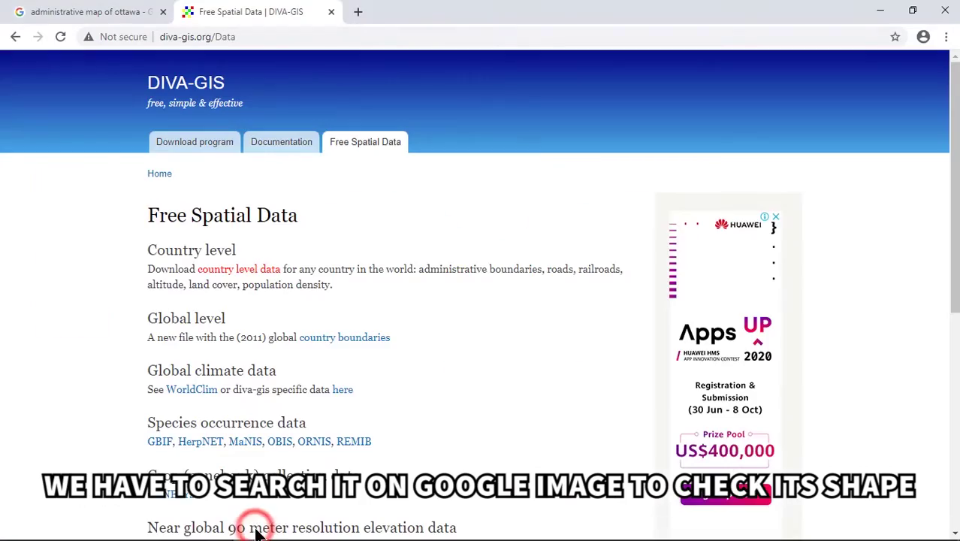
click(84, 15)
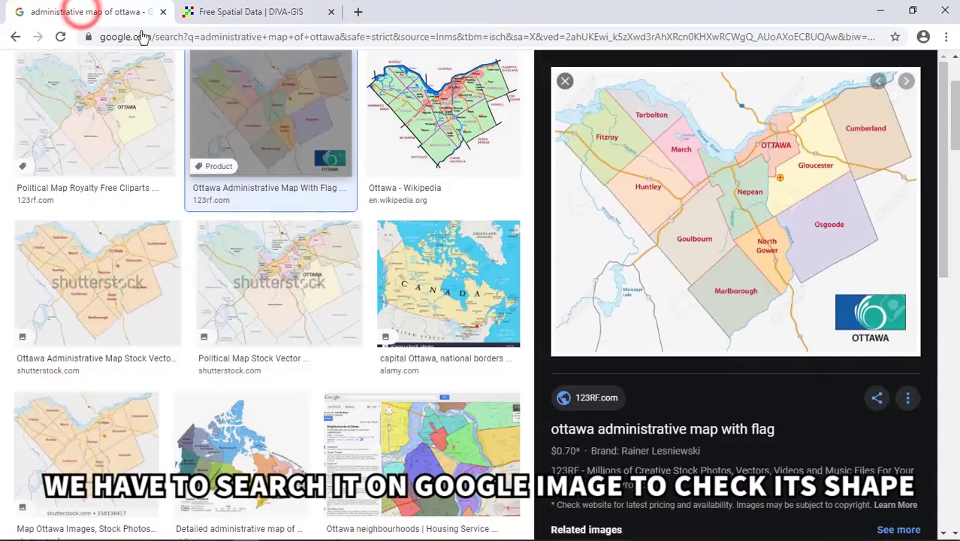
scroll(324, 98, up, 3)
click(329, 91)
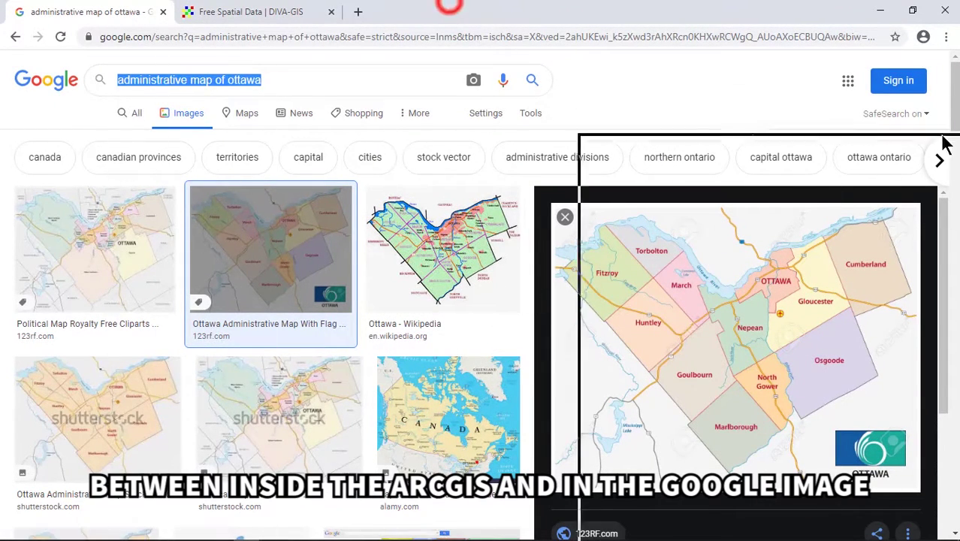
- Snap Chrome right and ArcMap left, narrowing the Table of Contents and panning to the Ottawa polygon
key(super+Right)
double_click(364, 6)
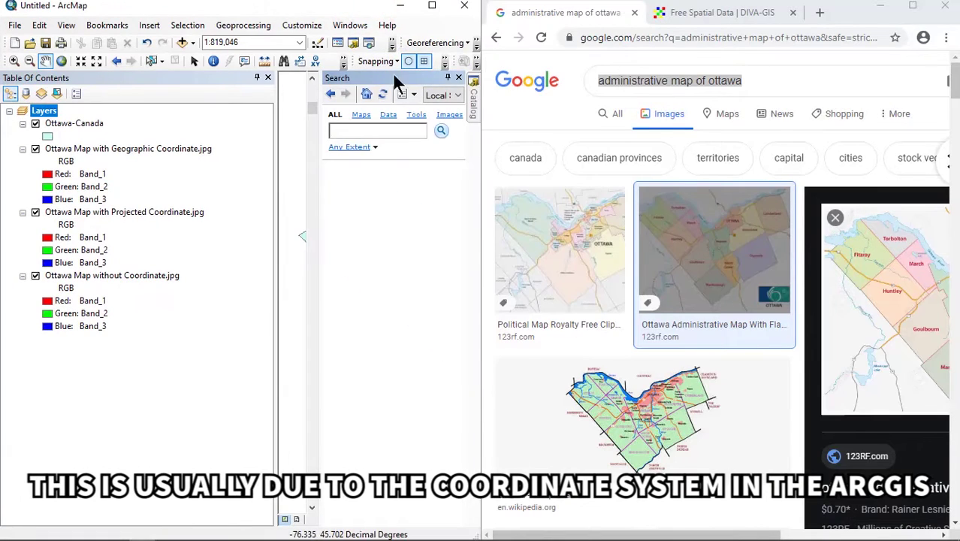
click(459, 78)
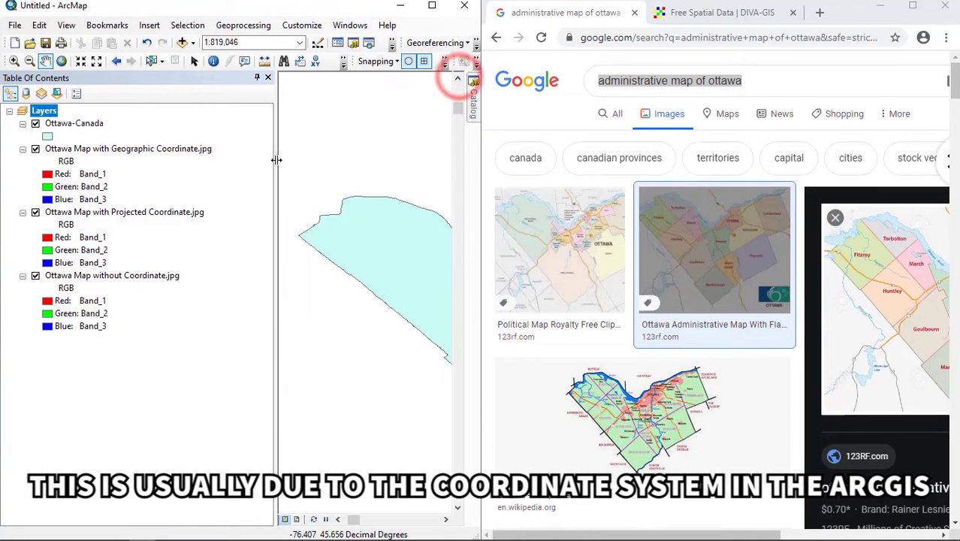
drag(276, 158, 121, 158)
drag(385, 213, 173, 217)
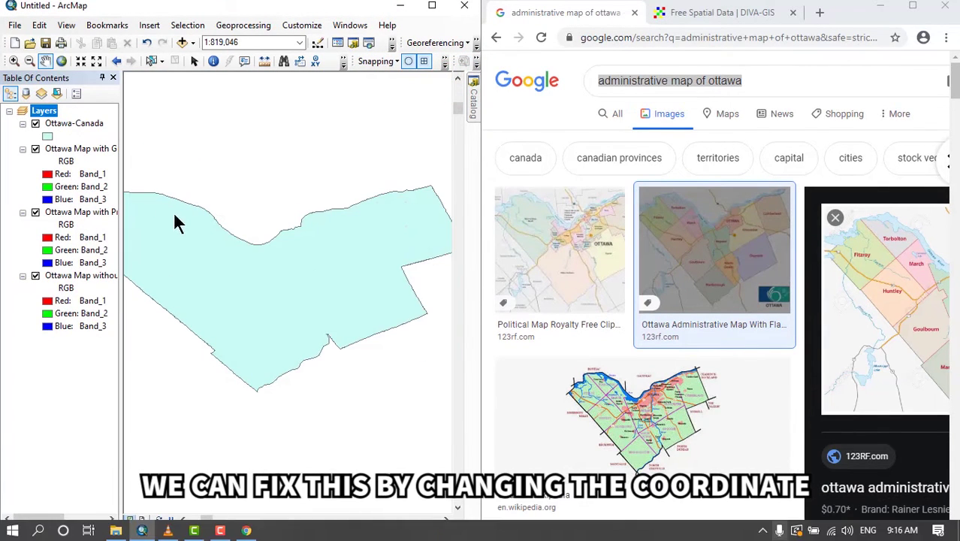
drag(720, 535, 802, 535)
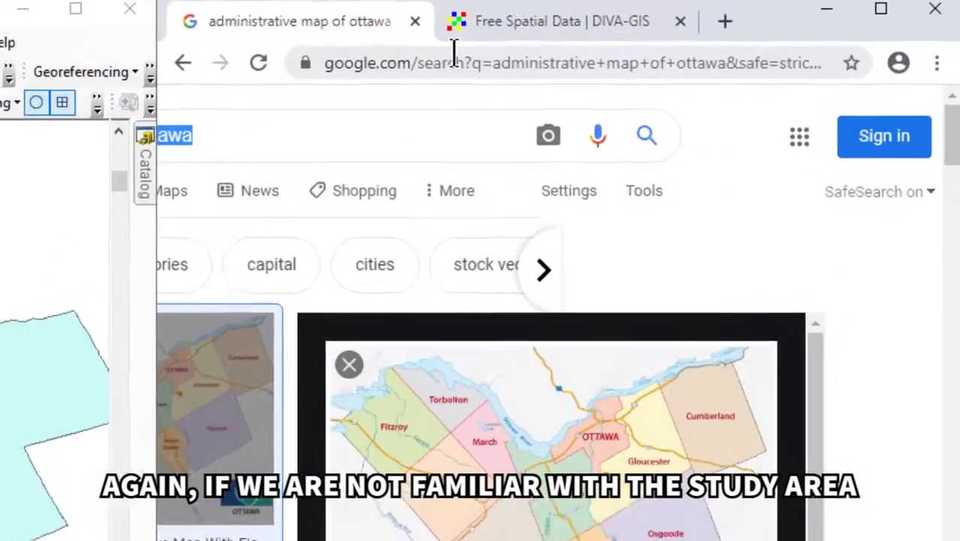
- Search 'world universal transverse mercator' and view Wikipedia's UTM zones map at full size
click(658, 33)
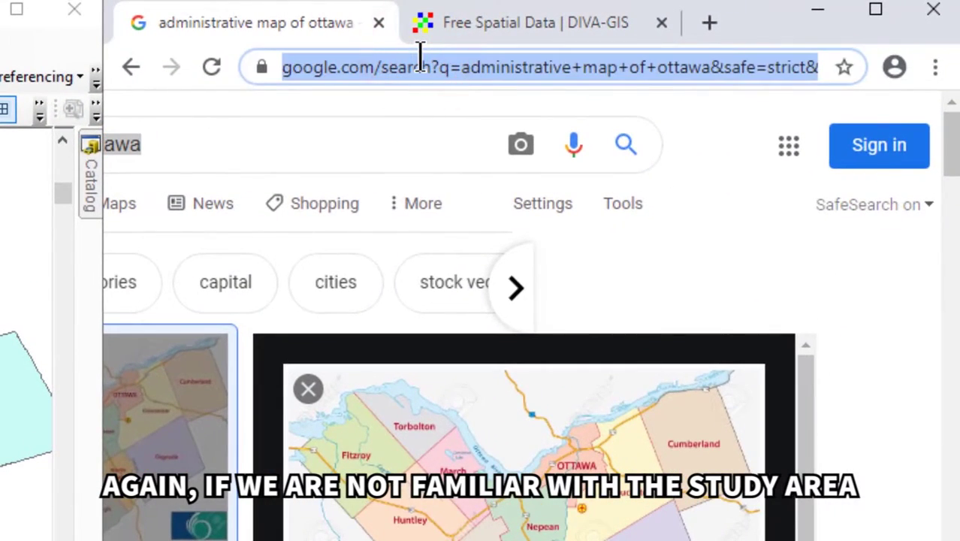
text(world uni)
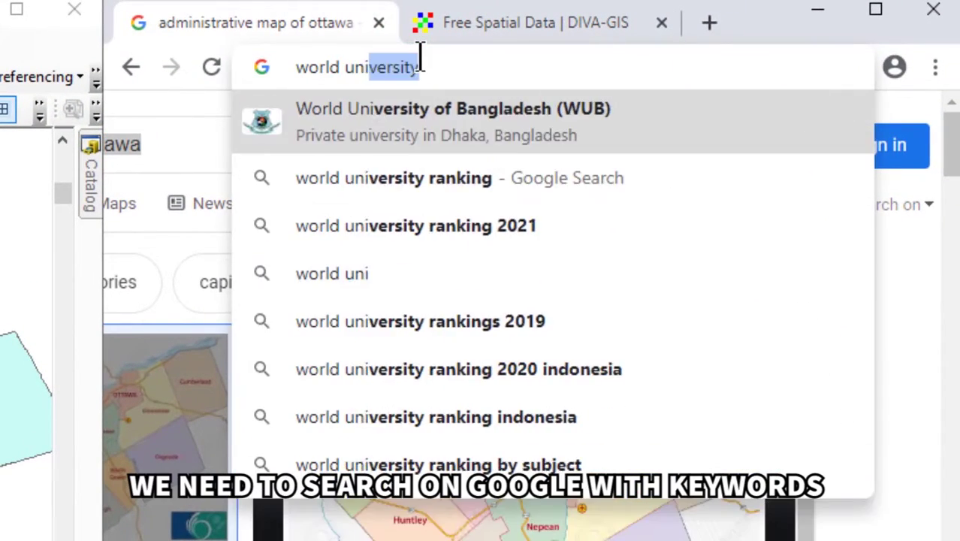
text(versal transver)
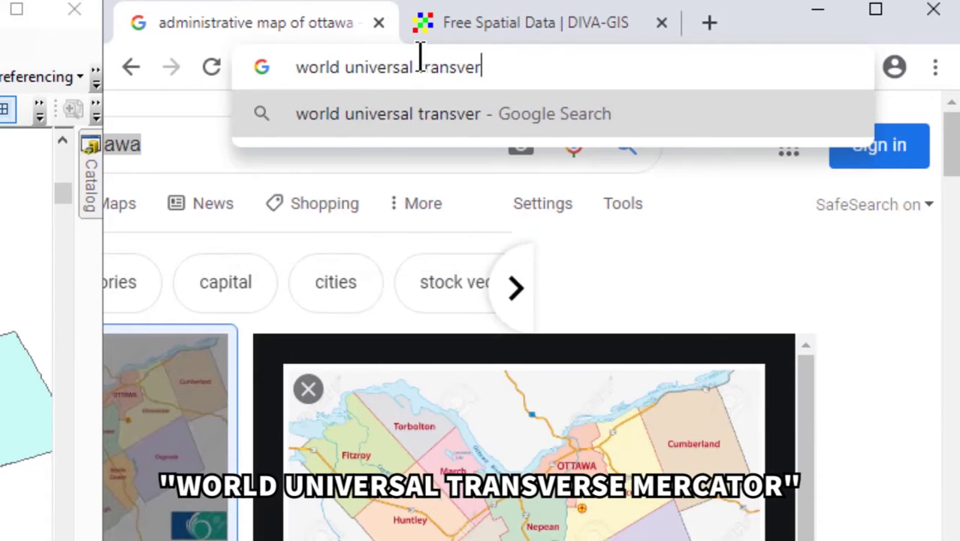
text(se mercator)
key(Return)
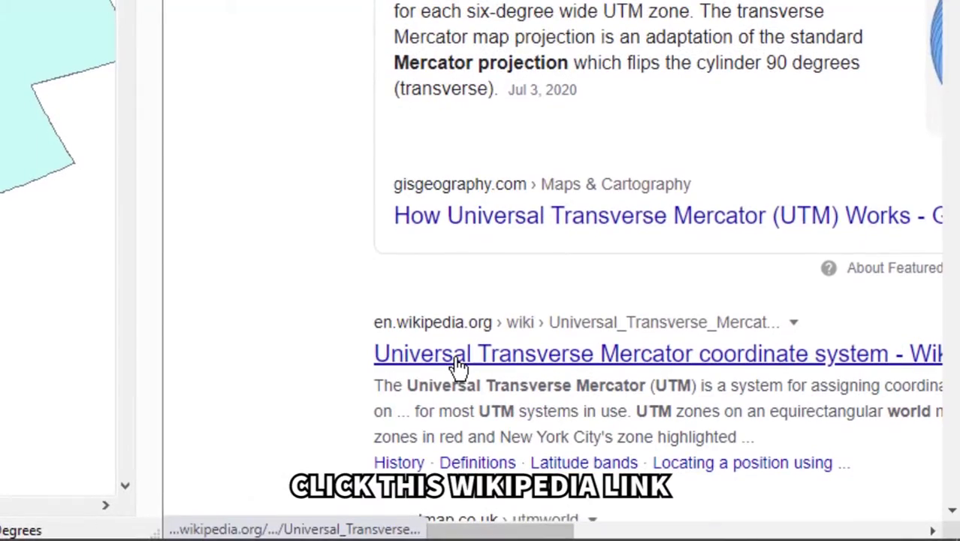
click(460, 365)
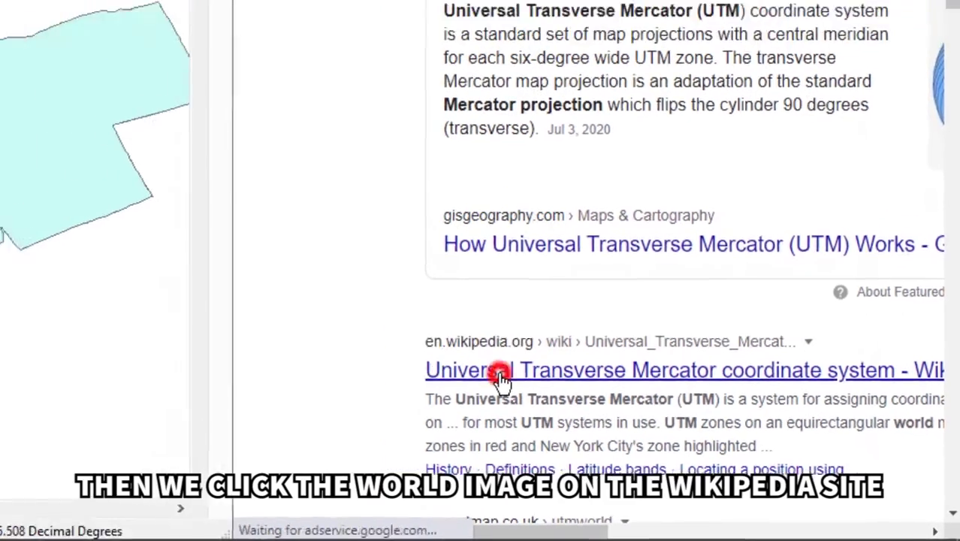
click(910, 10)
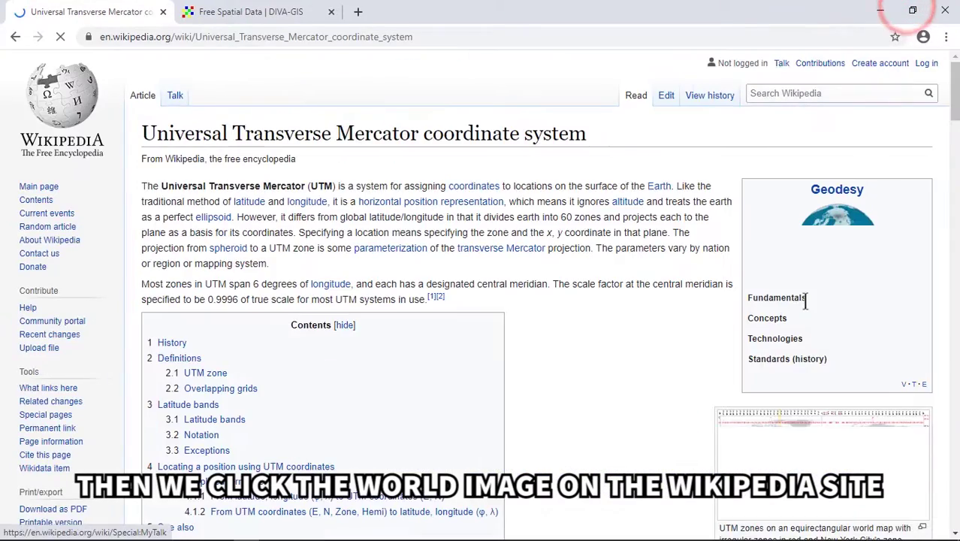
scroll(795, 324, down, 3)
click(796, 329)
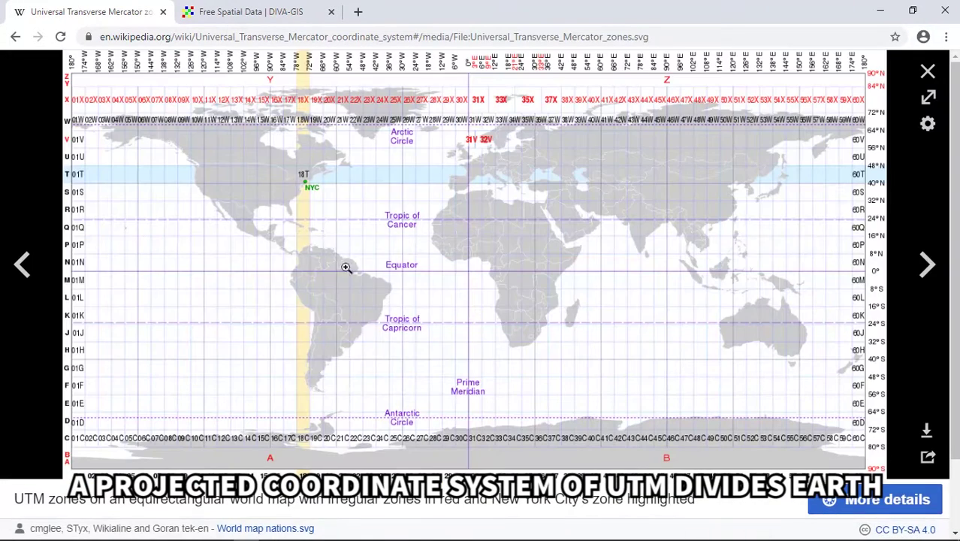
click(302, 253)
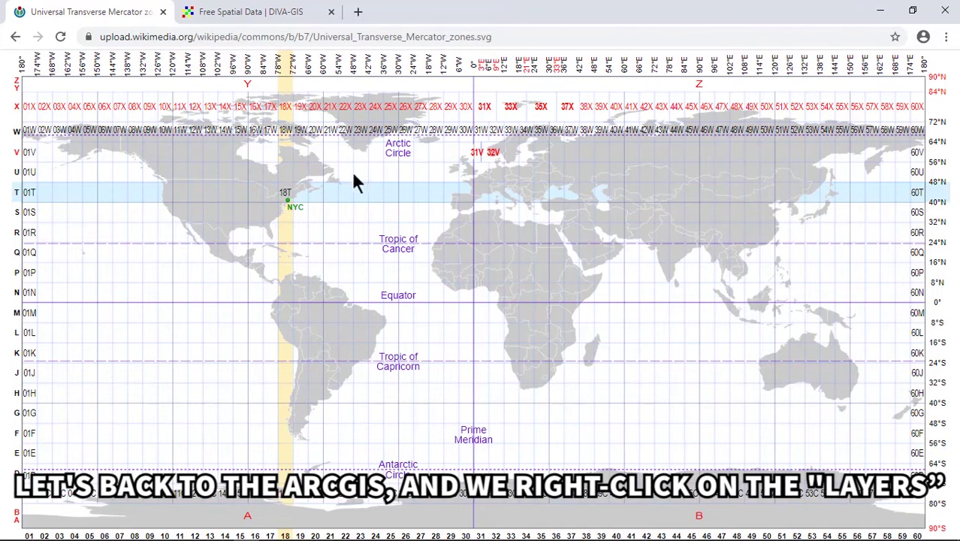
- Maximize ArcMap and browse the Layers data frame's coordinate systems to Projected > UTM > WGS 1984
click(881, 12)
click(432, 7)
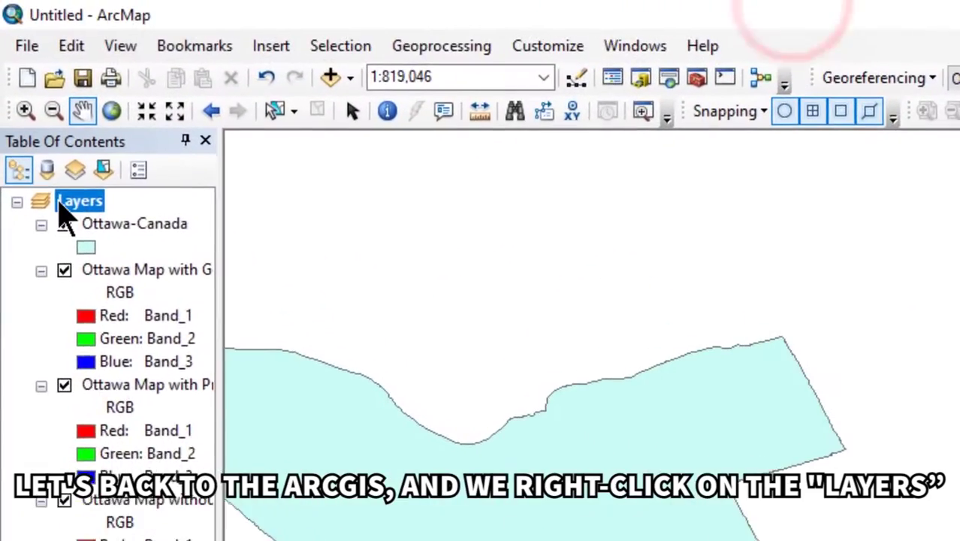
right_click(34, 112)
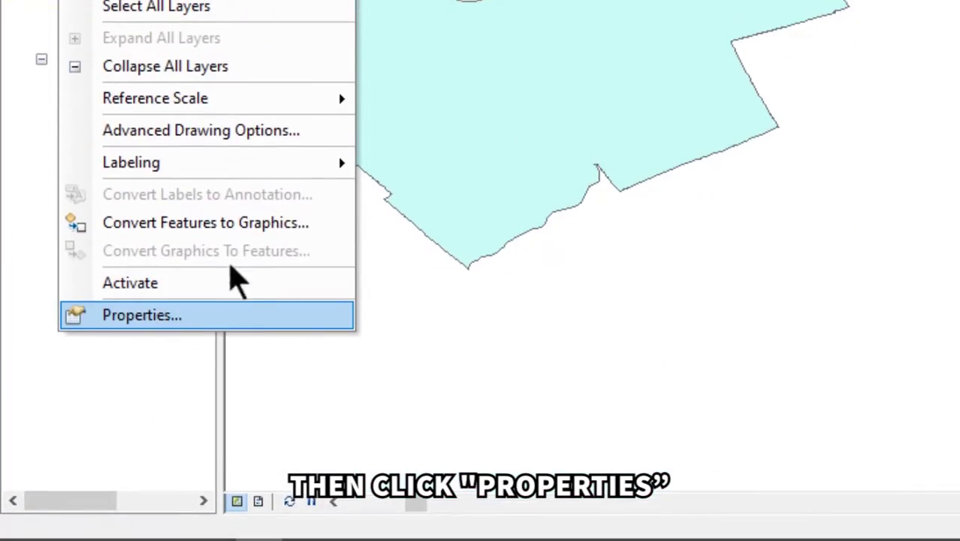
click(246, 311)
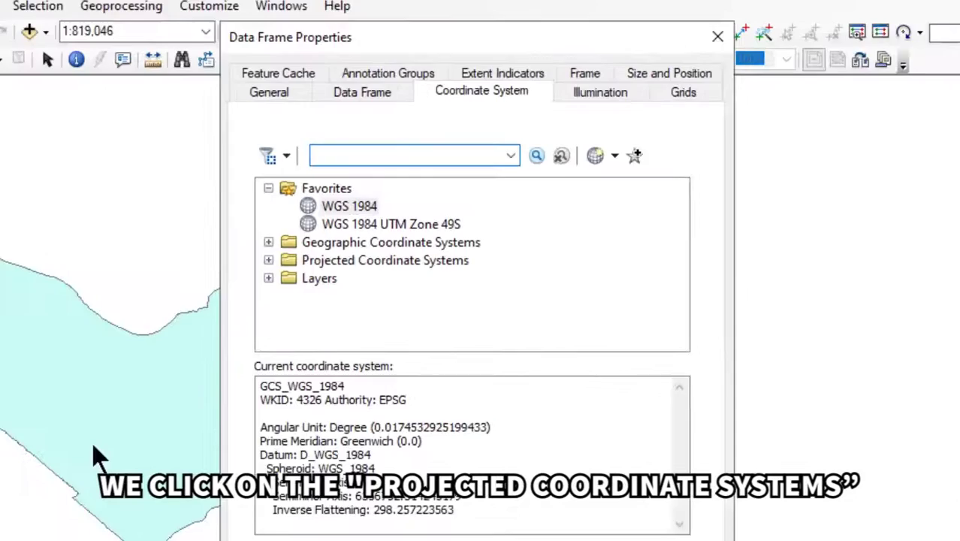
click(269, 260)
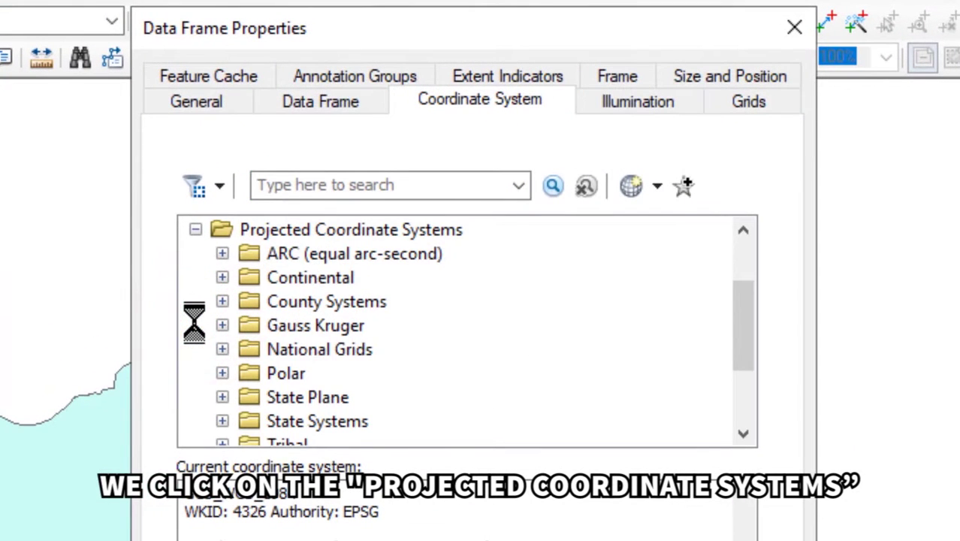
scroll(195, 330, down, 2)
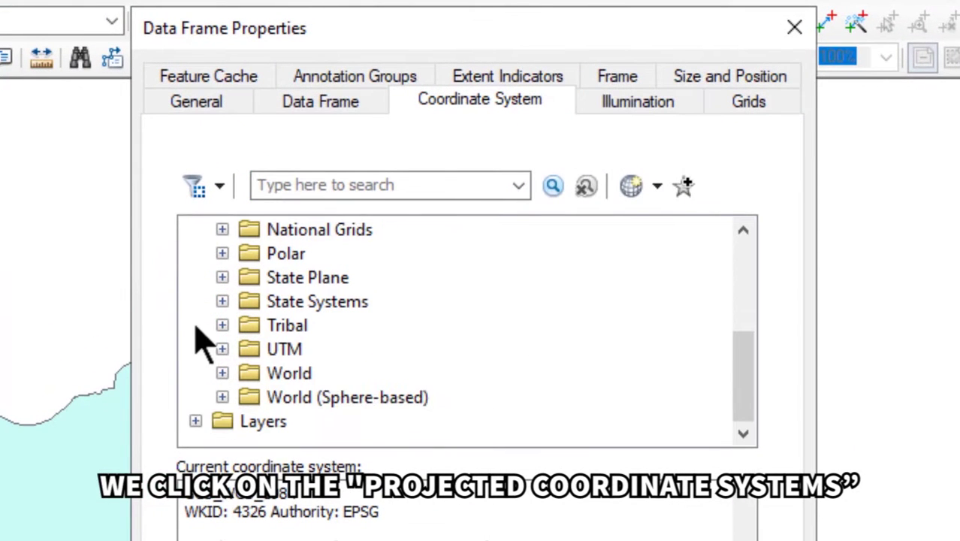
click(222, 348)
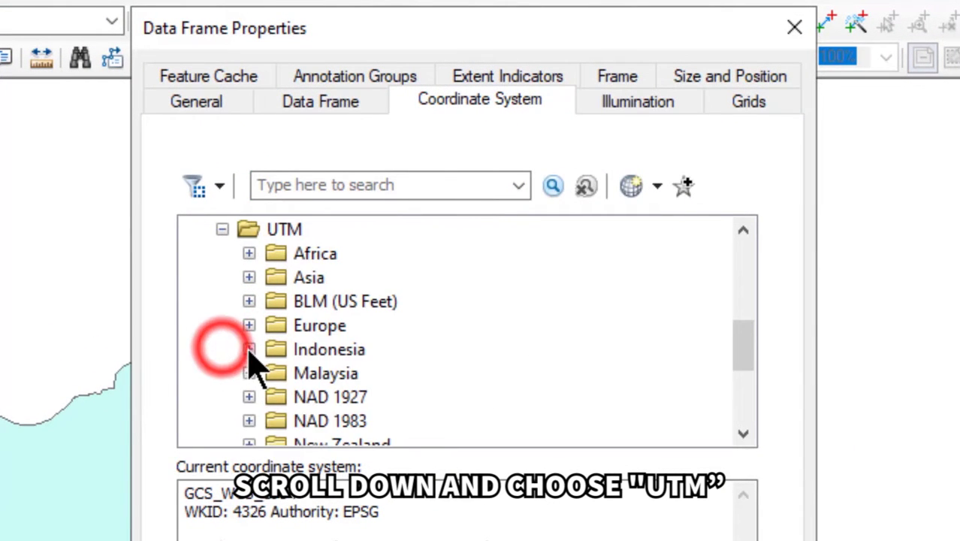
scroll(253, 364, down, 3)
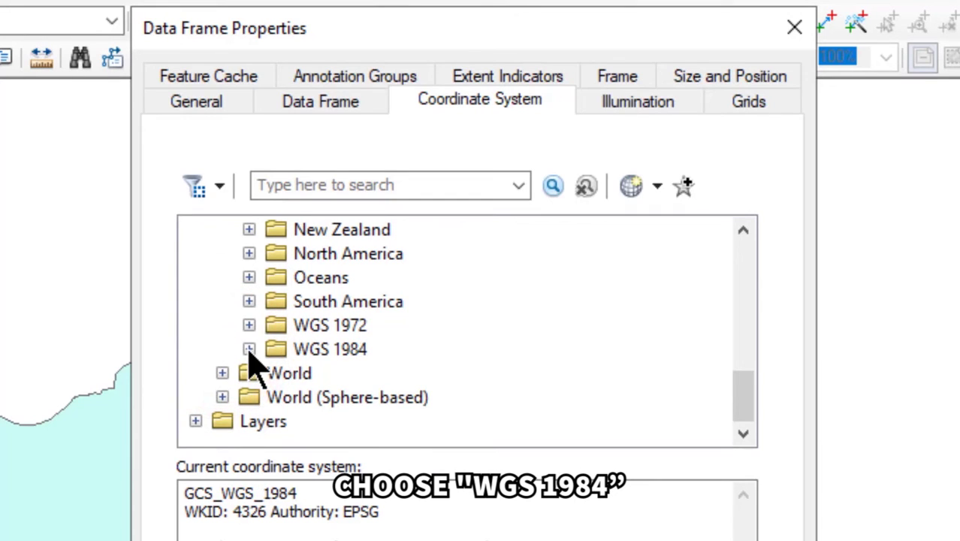
click(249, 348)
- Apply WGS 1984 UTM Zone 18N to the data frame and add it to Favorites
click(275, 371)
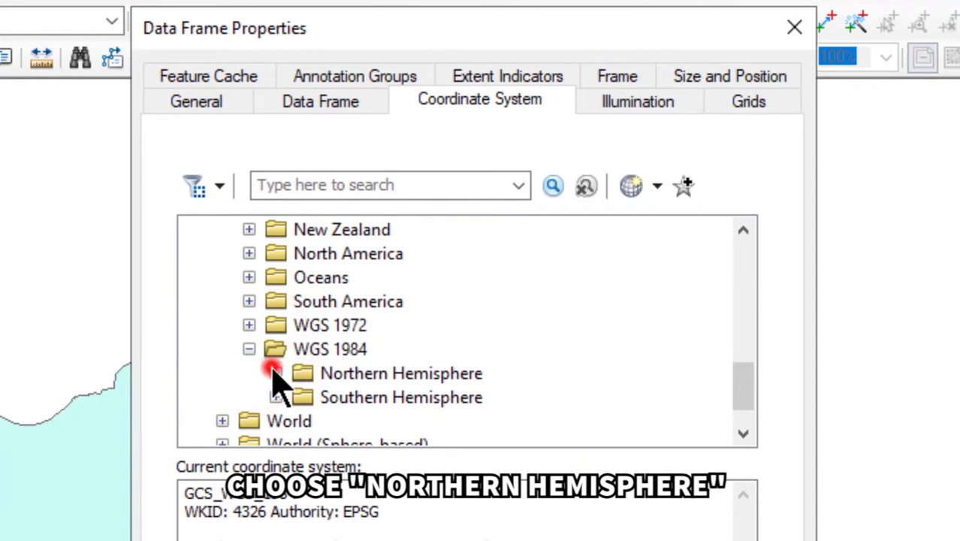
scroll(390, 342, down, 2)
scroll(397, 344, down, 3)
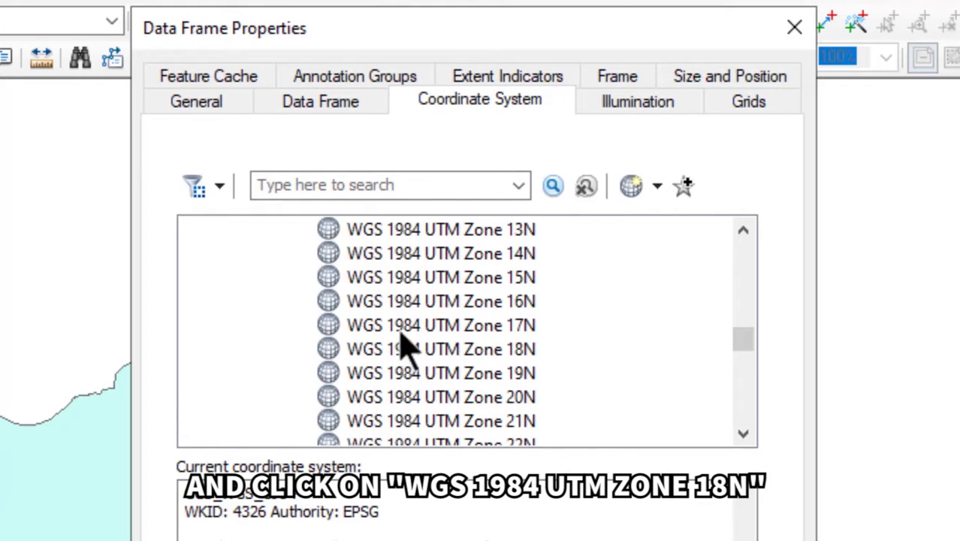
click(466, 350)
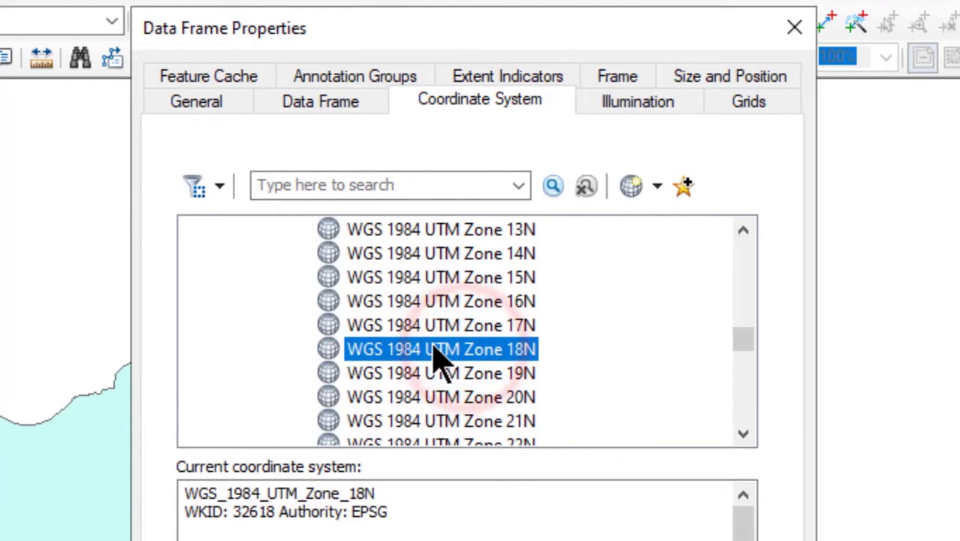
right_click(451, 353)
click(514, 363)
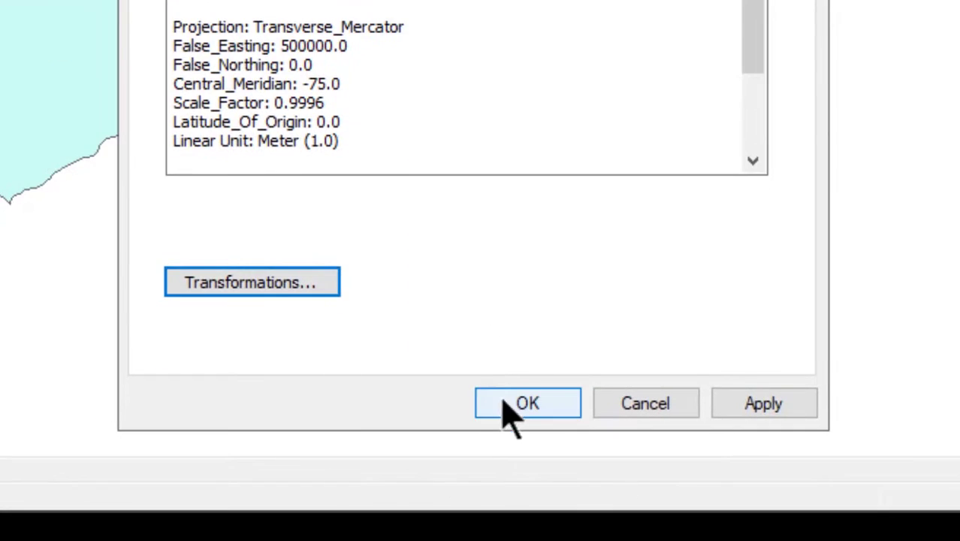
click(508, 473)
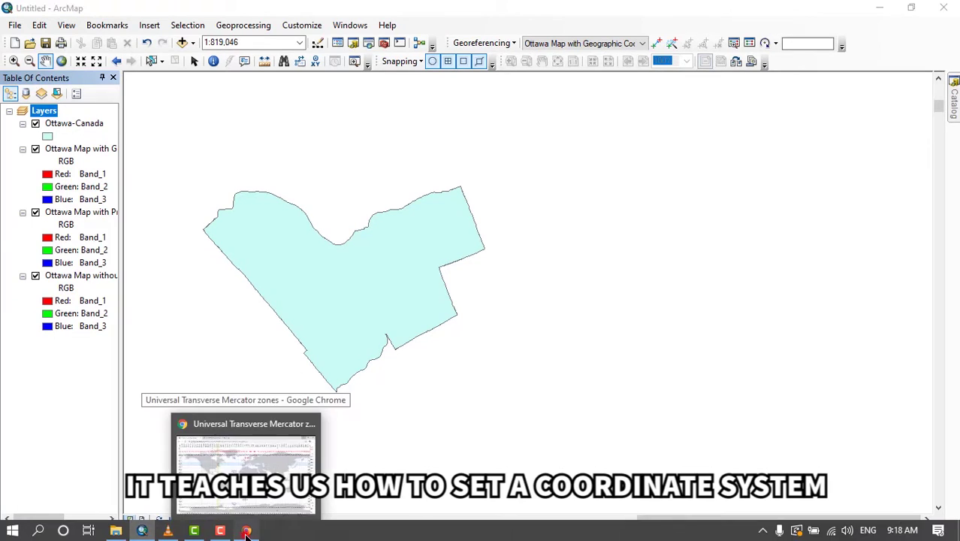
- Go back in Chrome to the Ottawa administrative map image and snap Chrome right of ArcMap
click(246, 526)
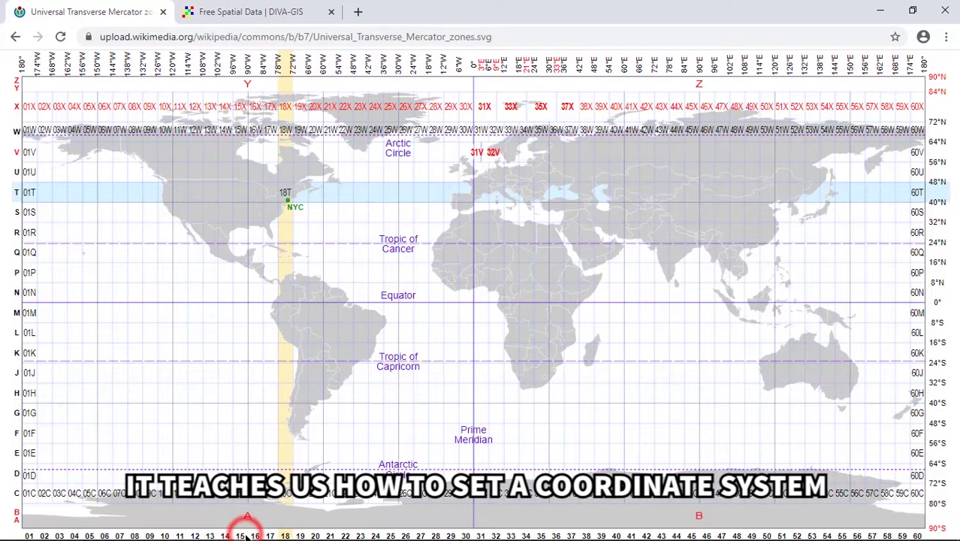
click(16, 36)
click(16, 36)
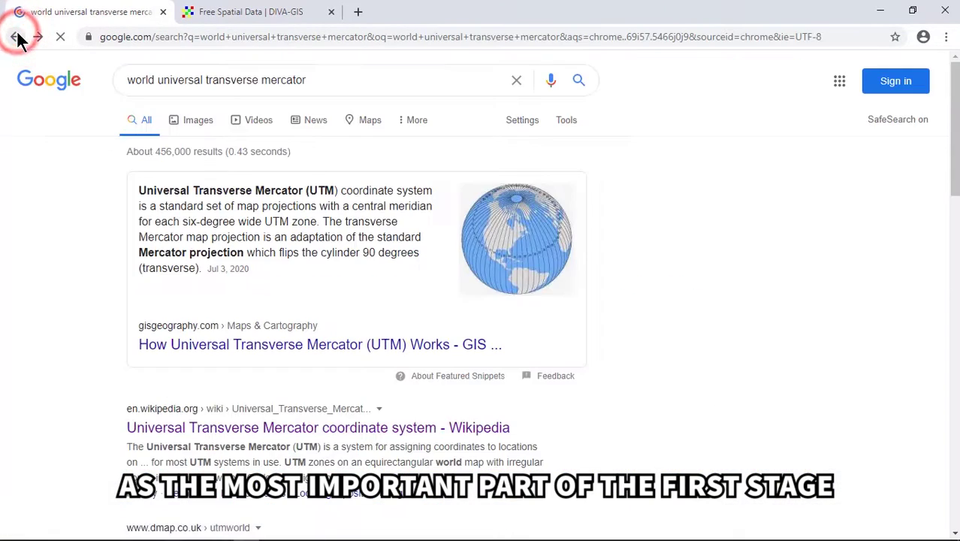
click(16, 36)
click(16, 36)
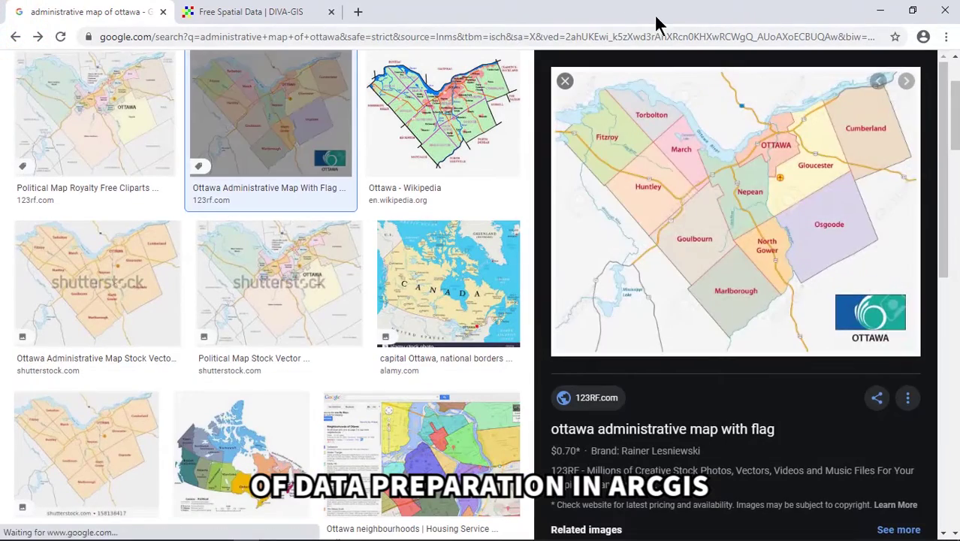
click(656, 17)
key(super+Right)
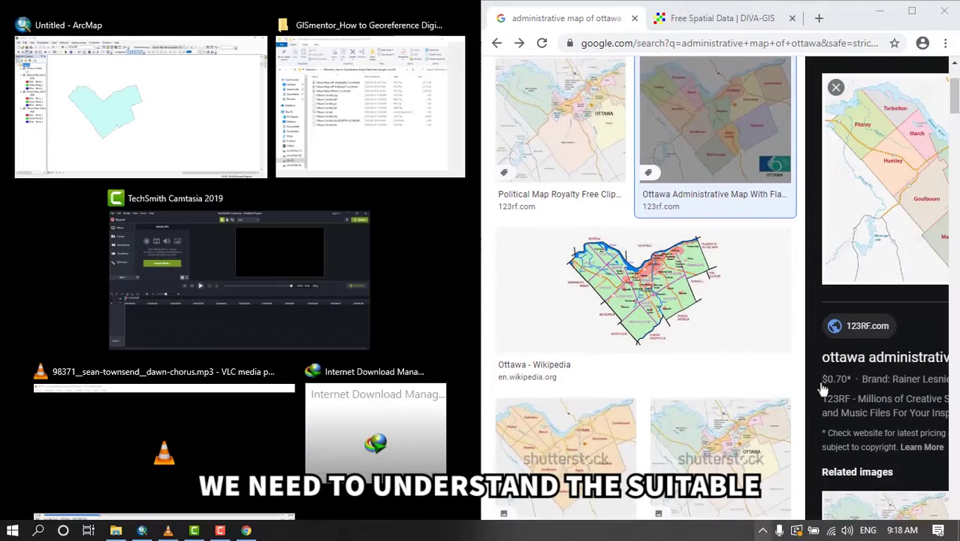
click(729, 526)
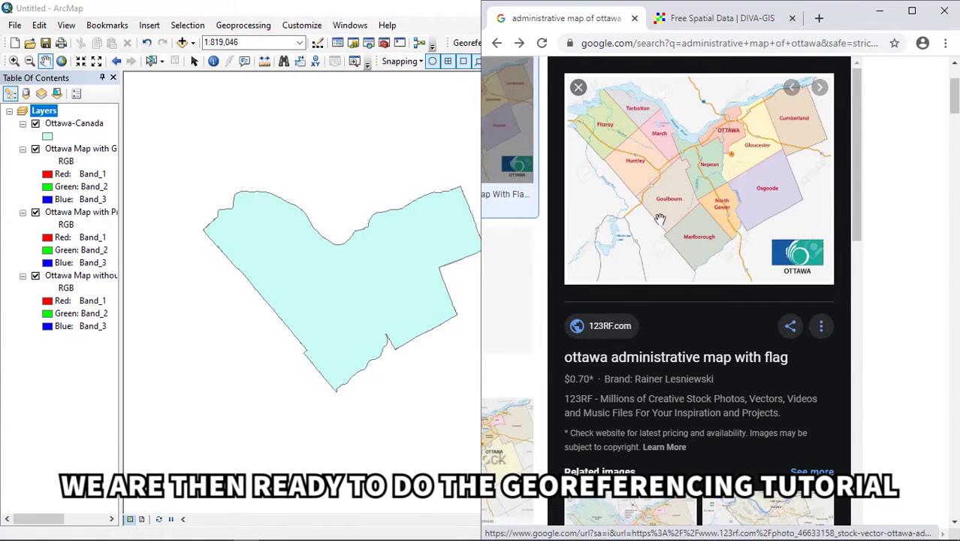
- Bring ArcMap full-screen in front of Chrome and select the Ottawa-Canada layer
click(295, 10)
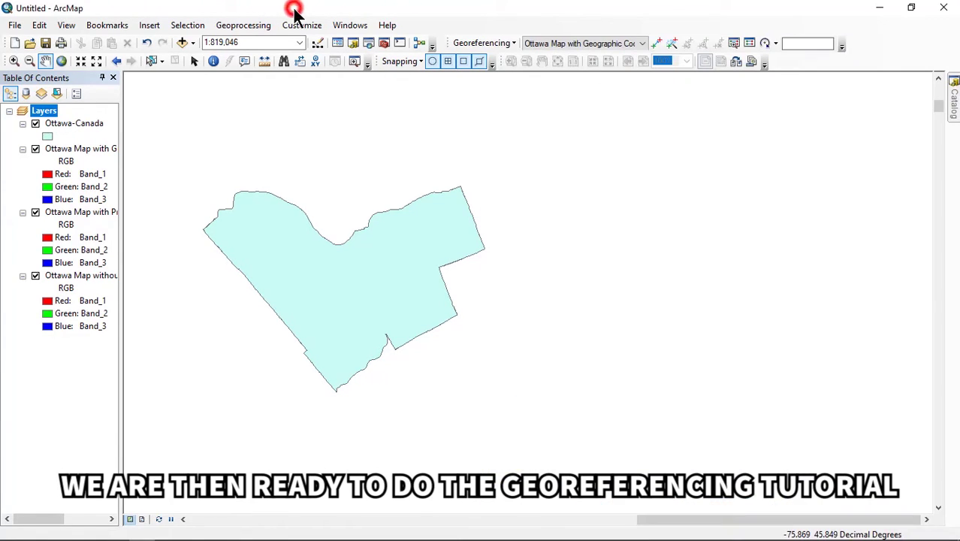
click(65, 124)
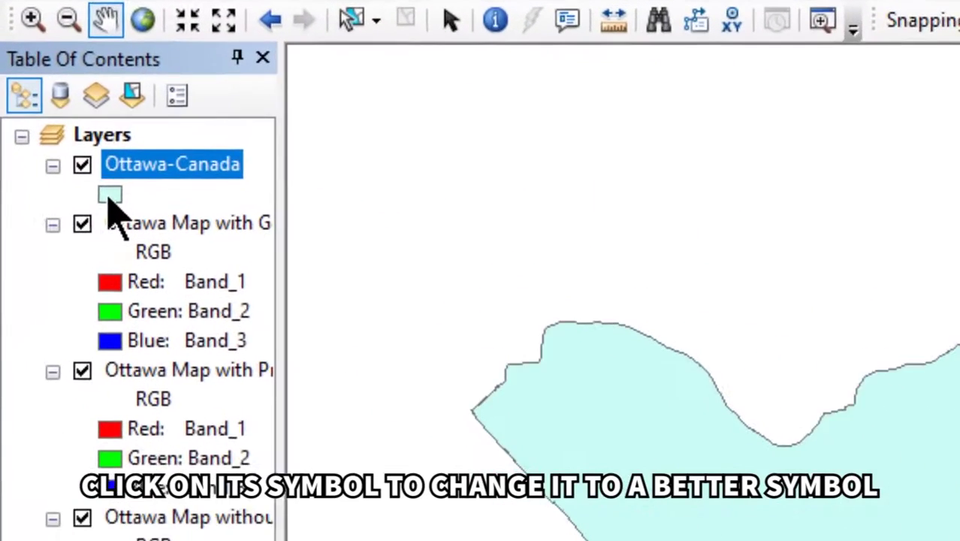
- Give the Ottawa-Canada symbol No Color fill and a Poinsettia Red outline
click(109, 197)
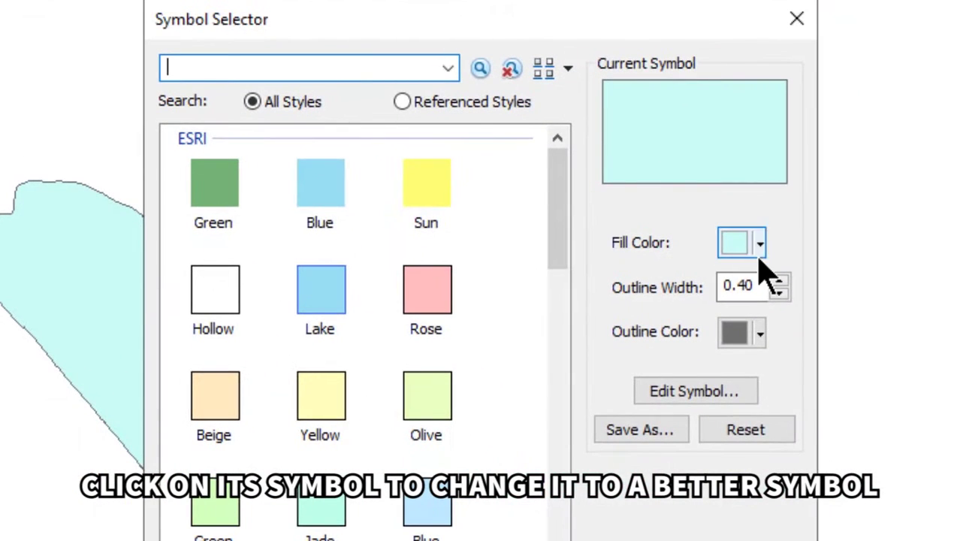
click(759, 243)
click(785, 282)
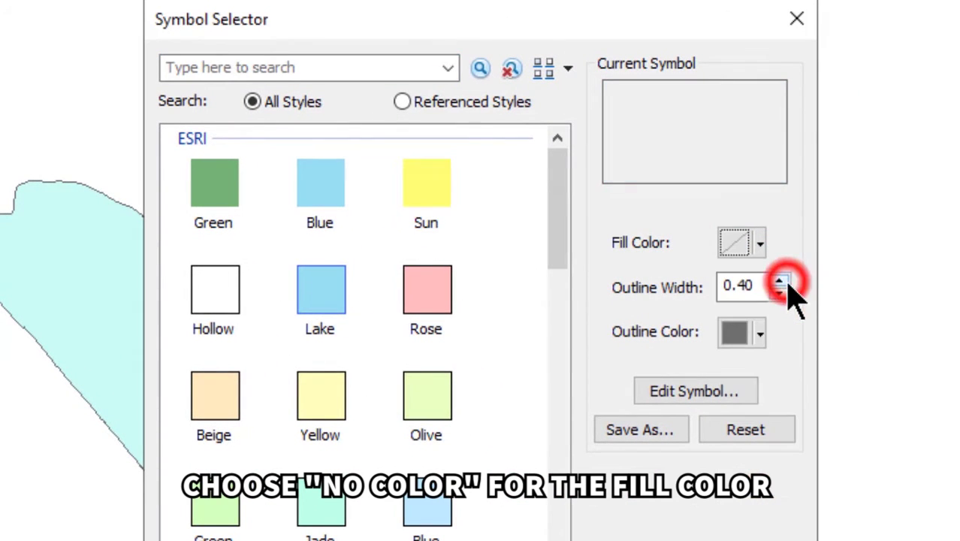
click(759, 333)
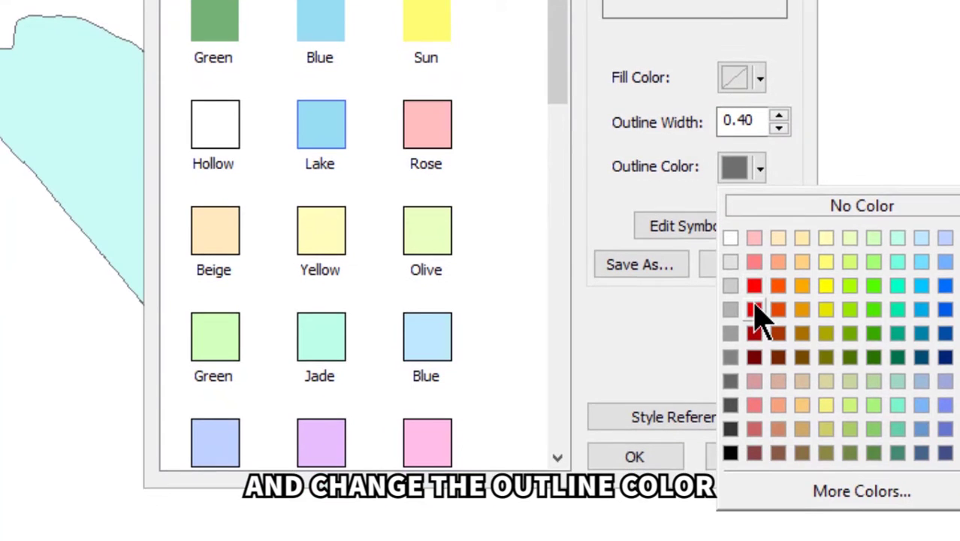
click(754, 309)
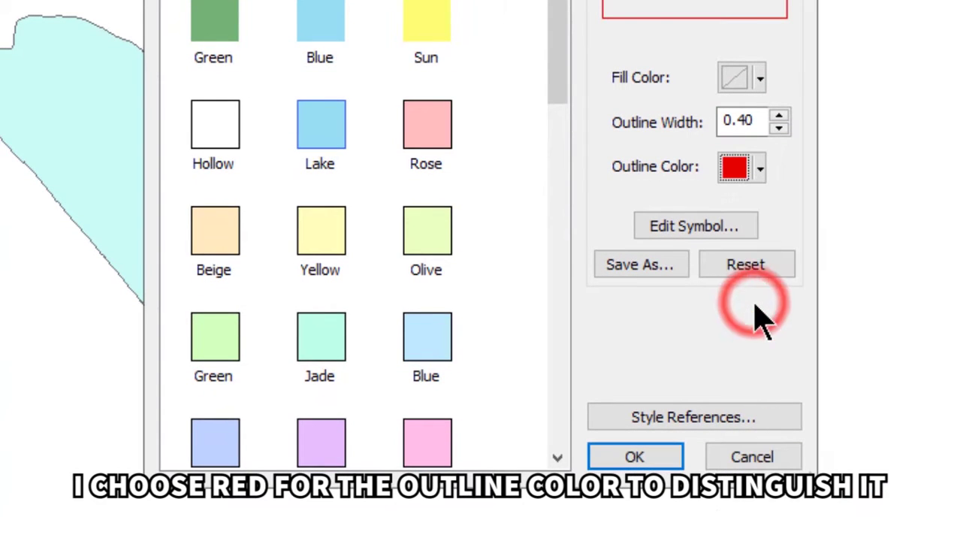
click(642, 457)
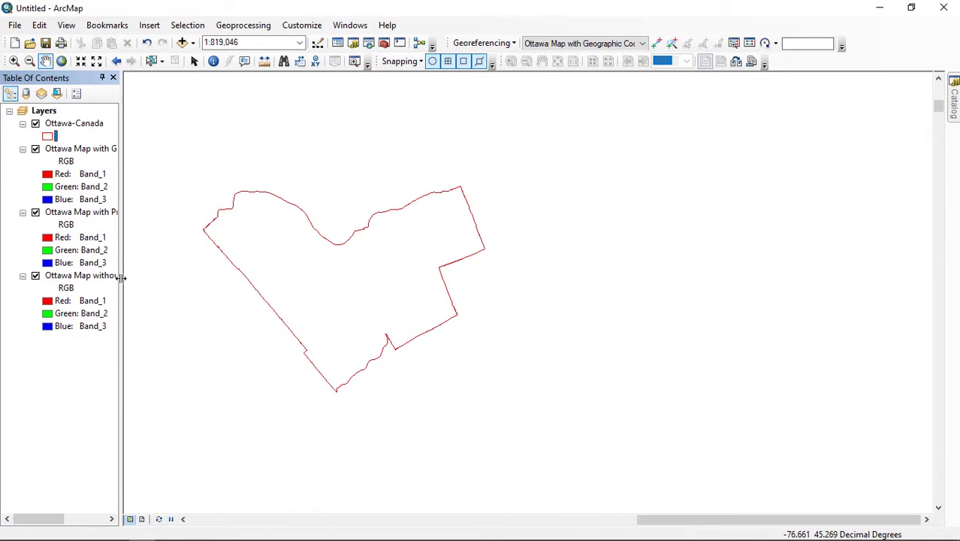
- Widen the layer list, hide the Projected and Geographic Coordinate maps, and zoom to the uncoordinated map
drag(121, 278, 226, 281)
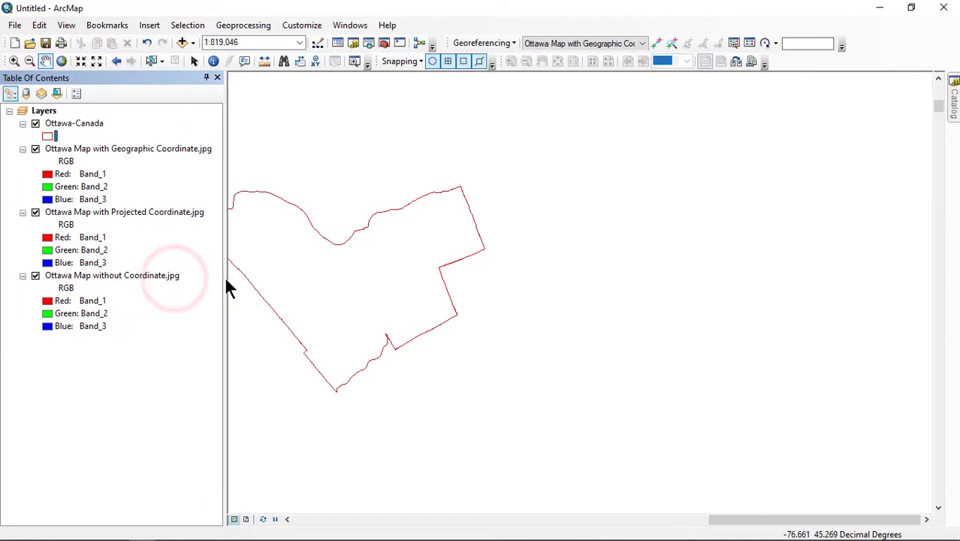
click(35, 212)
click(35, 147)
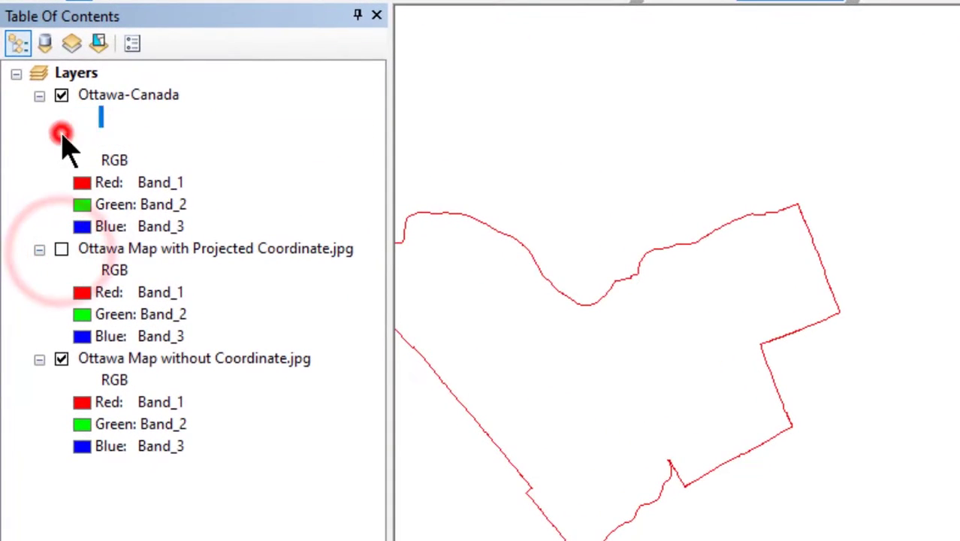
right_click(133, 359)
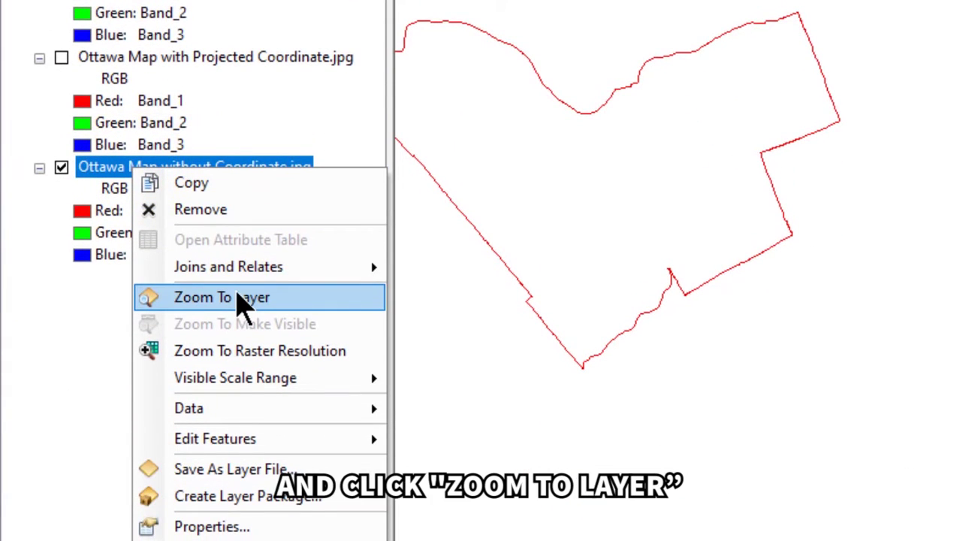
click(240, 299)
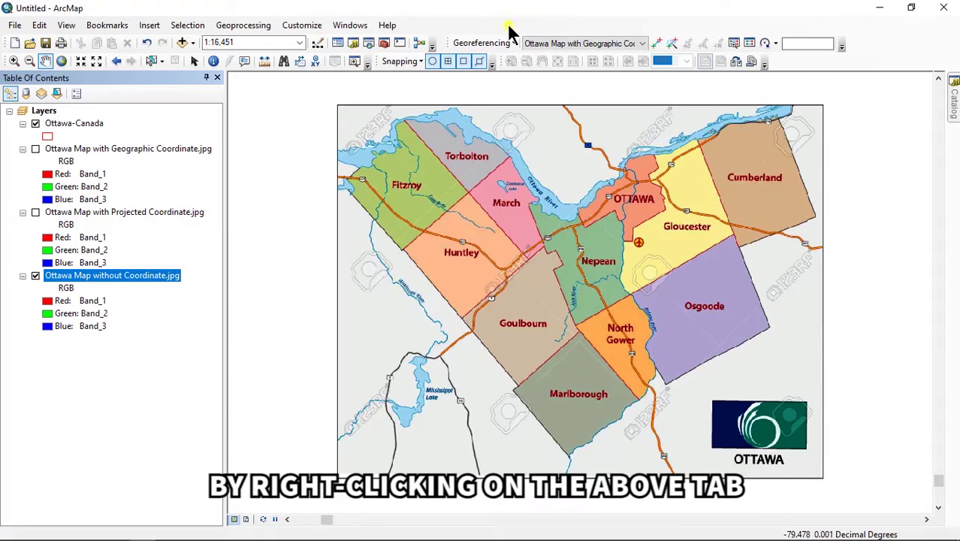
- Target Ottawa Map without Coordinate.jpg on the Georeferencing toolbar and start Add Control Points
right_click(509, 24)
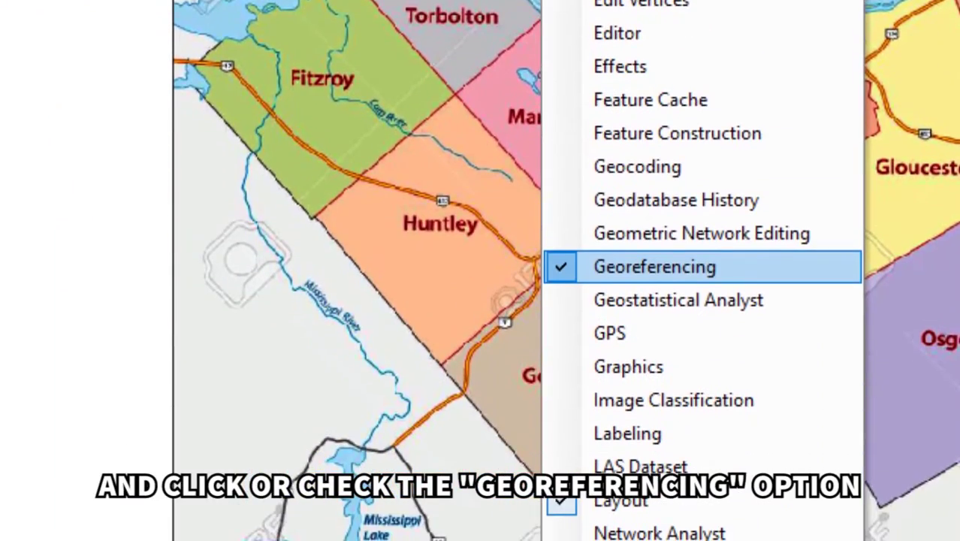
click(579, 272)
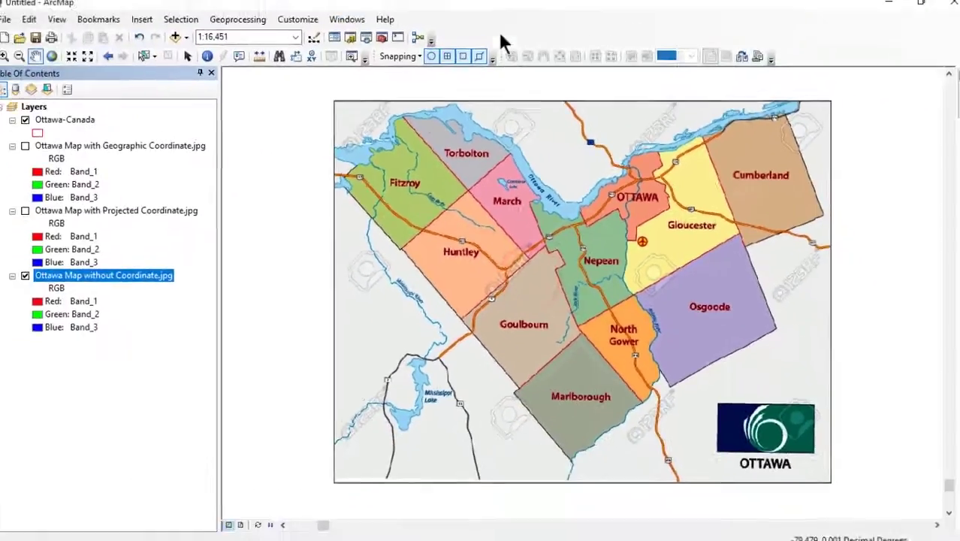
right_click(500, 30)
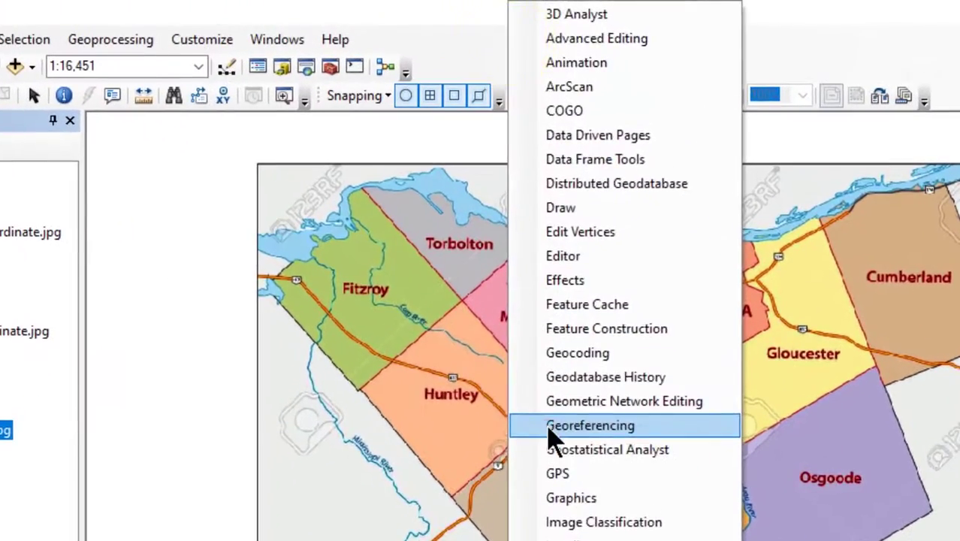
click(579, 384)
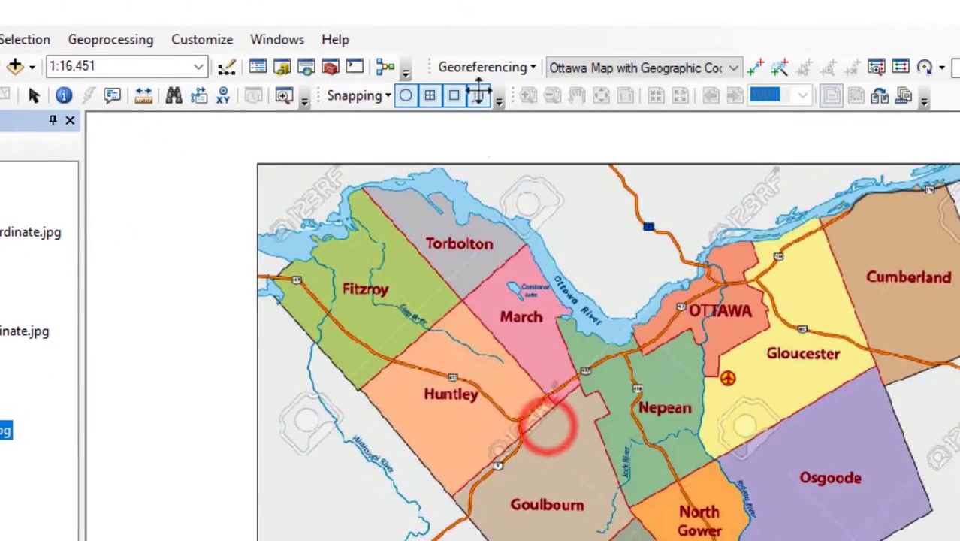
click(717, 69)
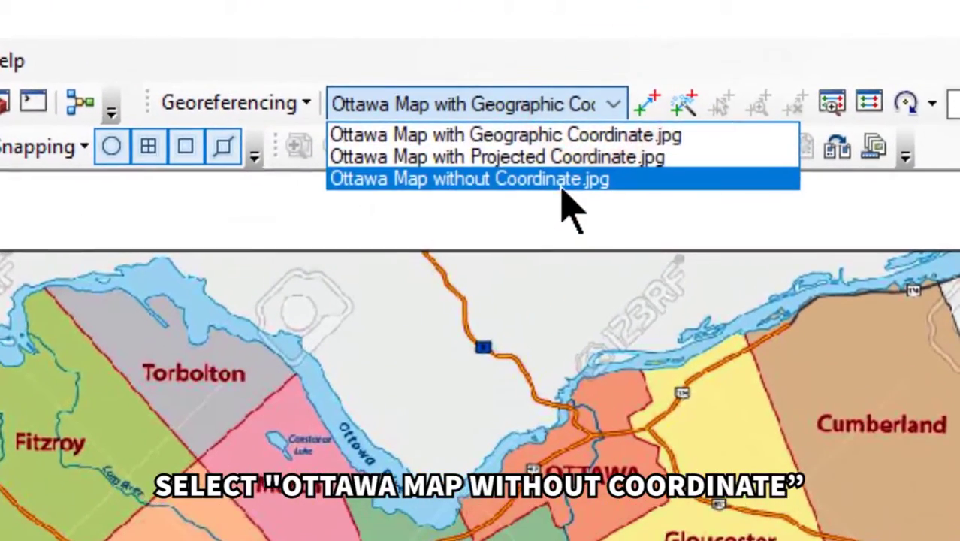
click(699, 120)
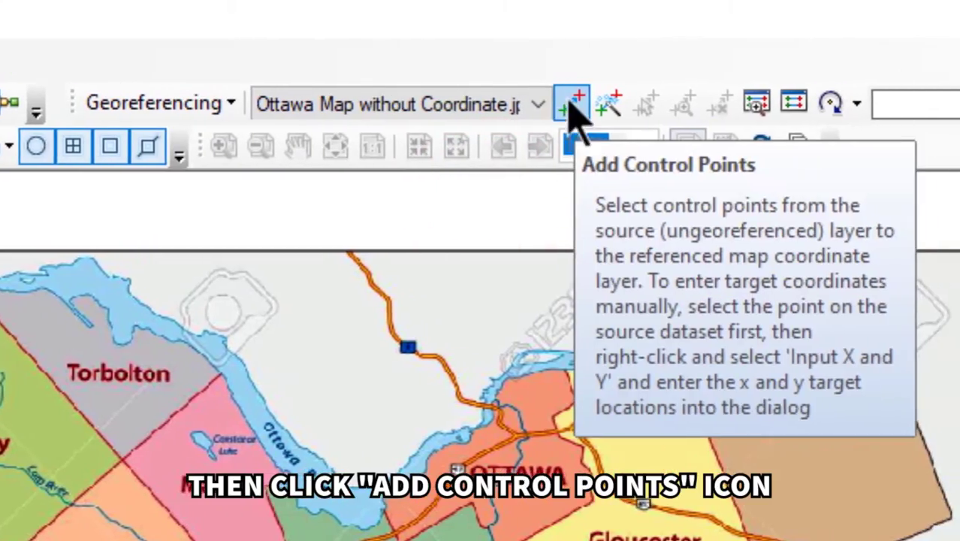
click(646, 103)
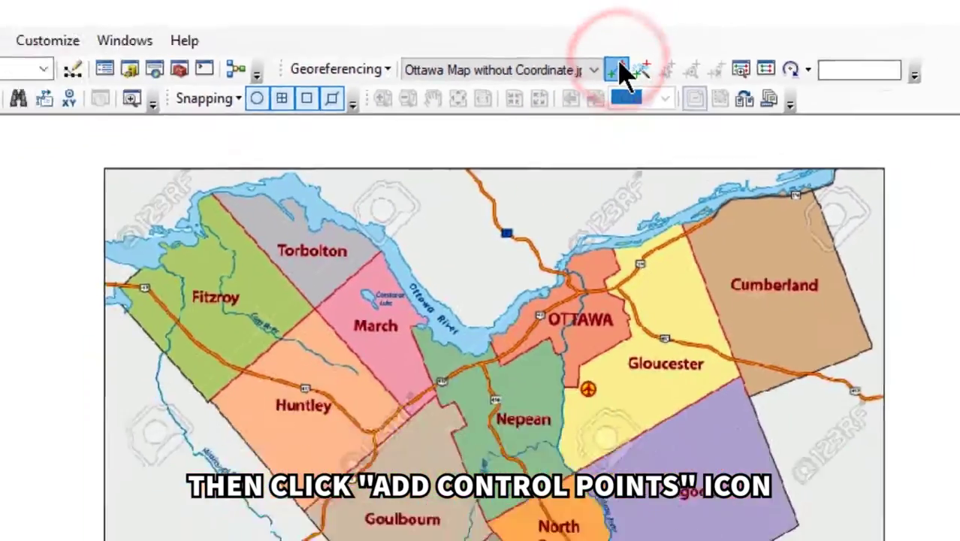
scroll(396, 250, down, 1)
- Link the map image's western corner to the matching Ottawa-Canada boundary vertex
scroll(395, 250, up, 5)
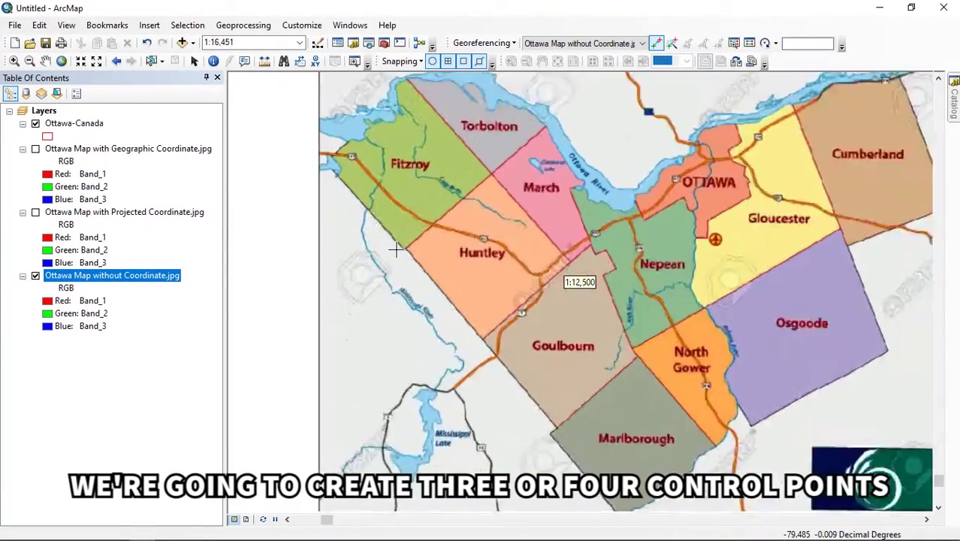
scroll(396, 250, up, 5)
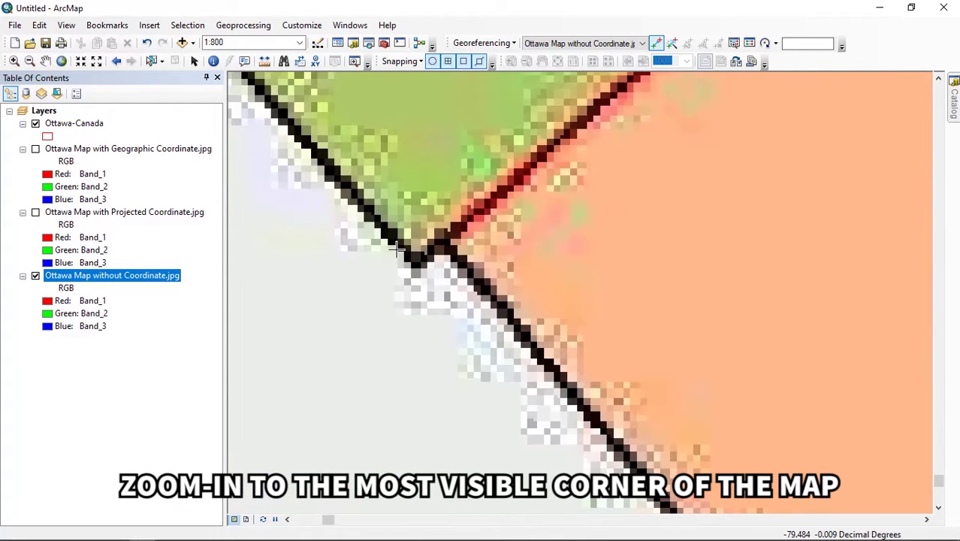
click(417, 262)
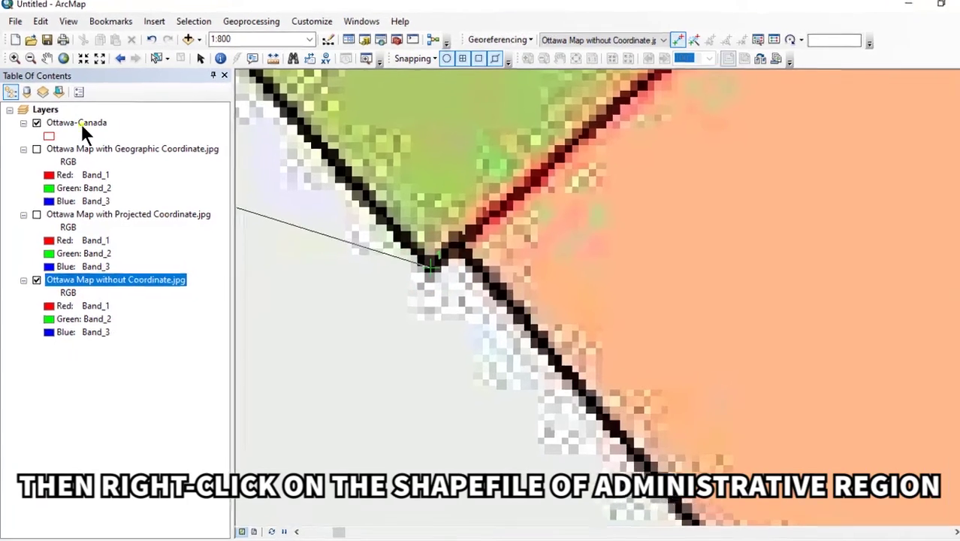
right_click(81, 123)
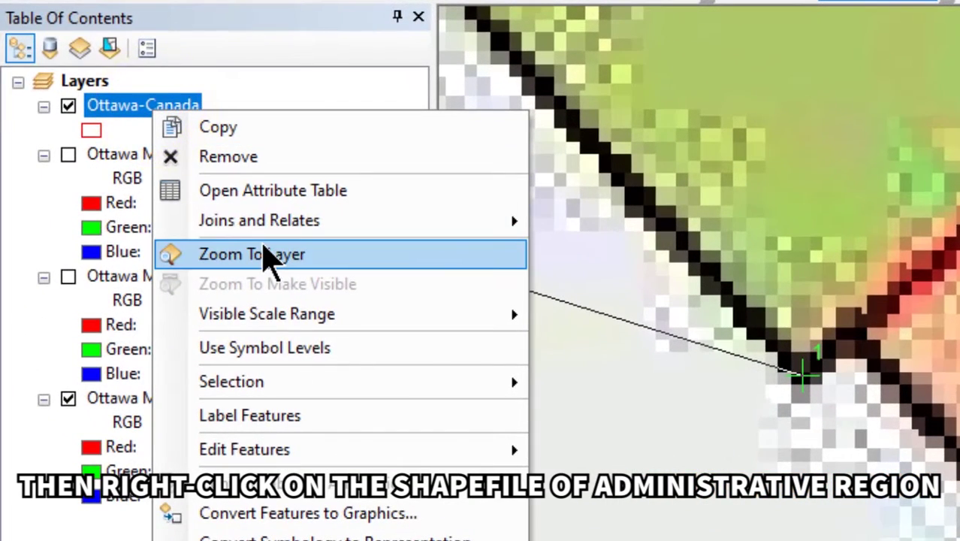
click(264, 252)
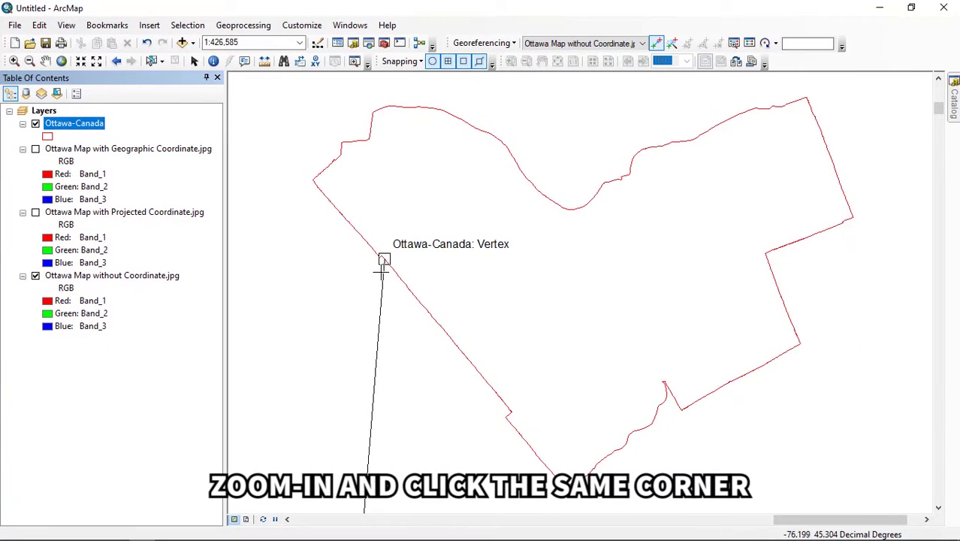
scroll(382, 270, down, 5)
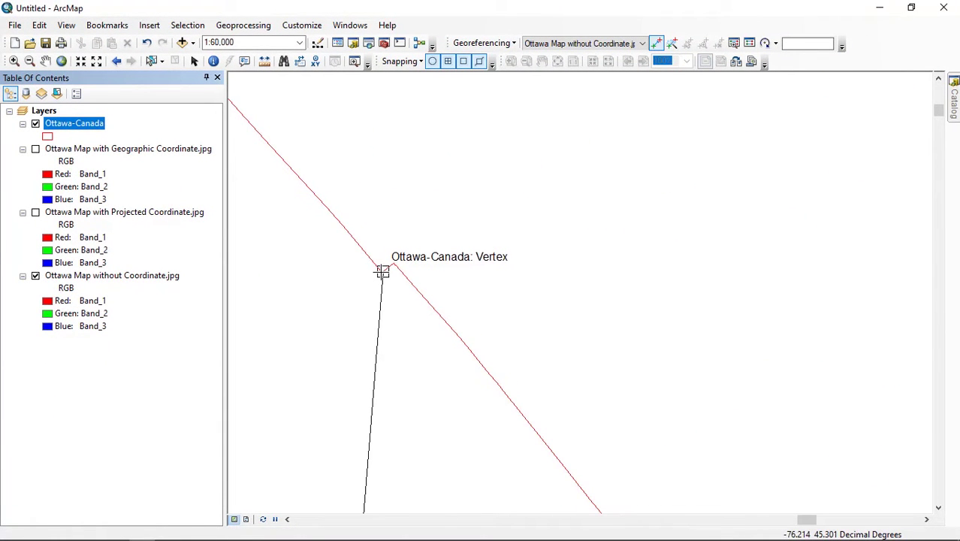
click(382, 272)
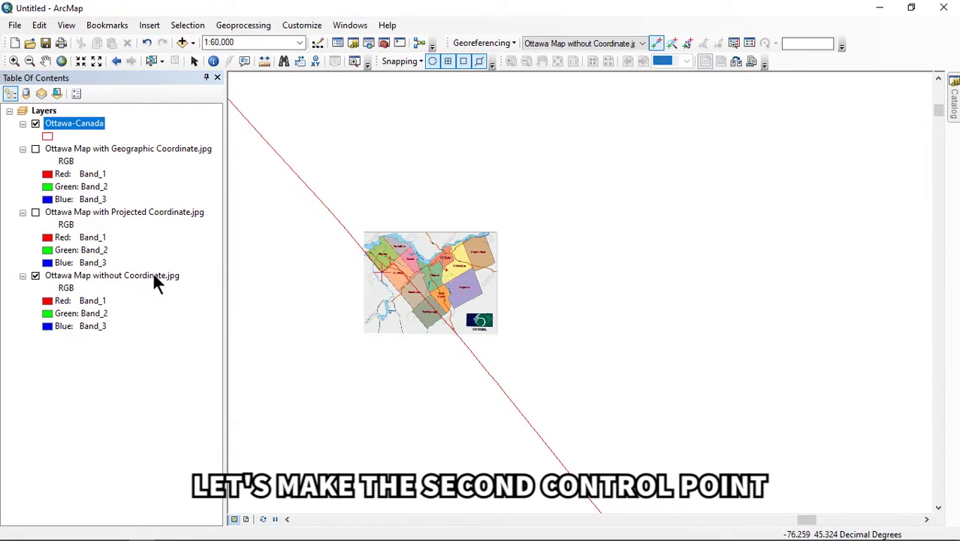
- Link the map image's eastern corner to the boundary's eastern corner as a second control point
right_click(116, 276)
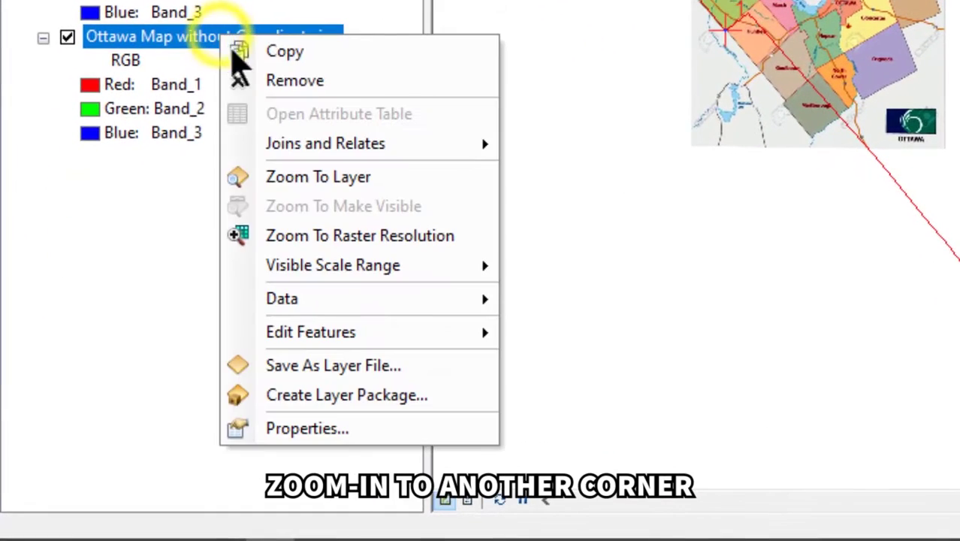
click(330, 179)
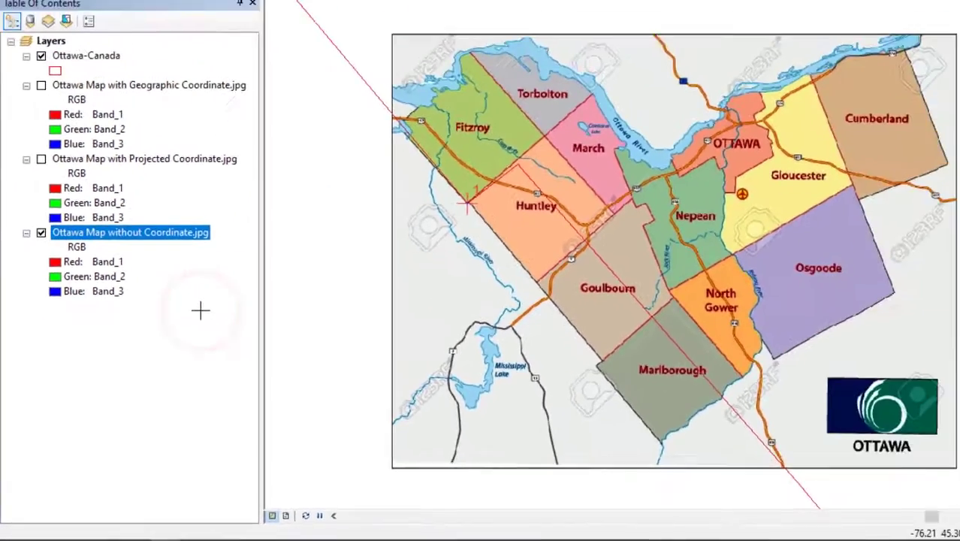
scroll(812, 220, down, 12)
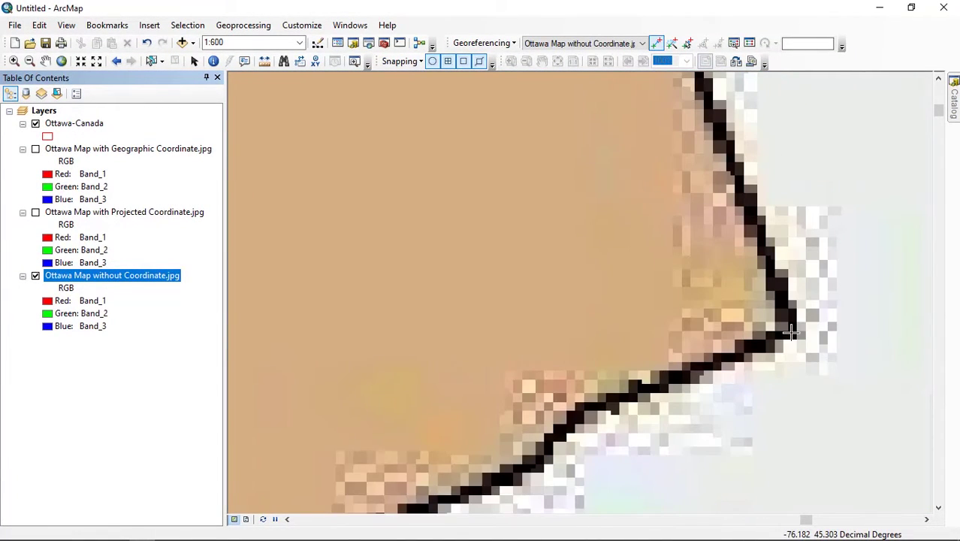
click(791, 332)
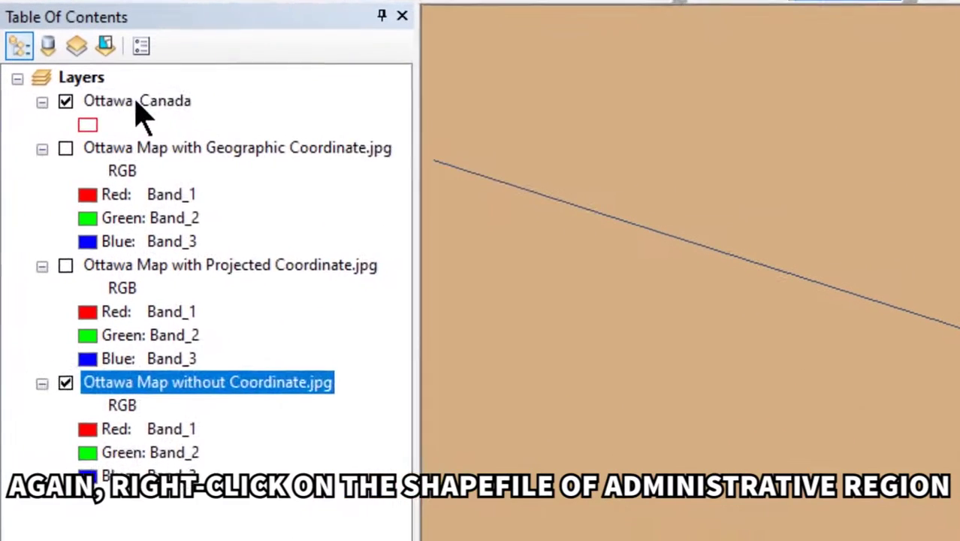
right_click(79, 123)
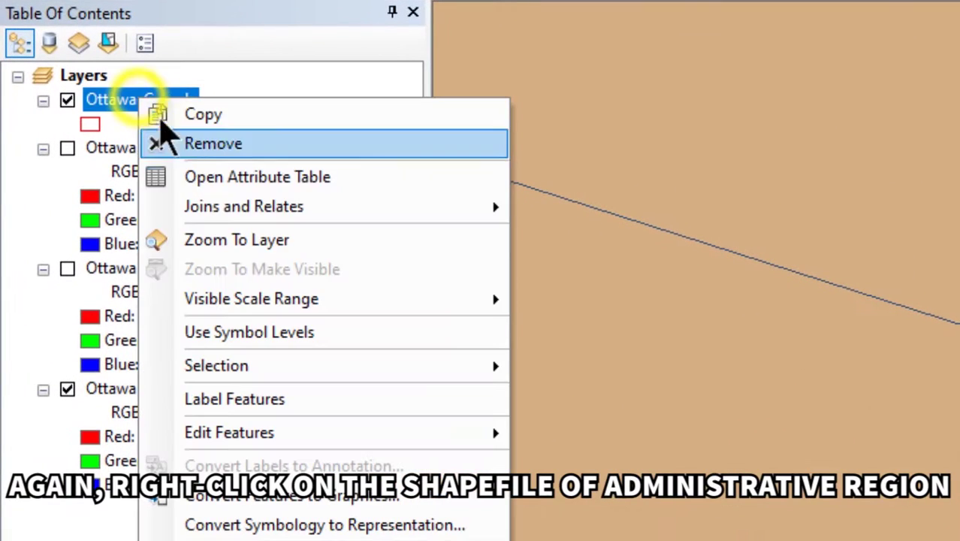
click(290, 242)
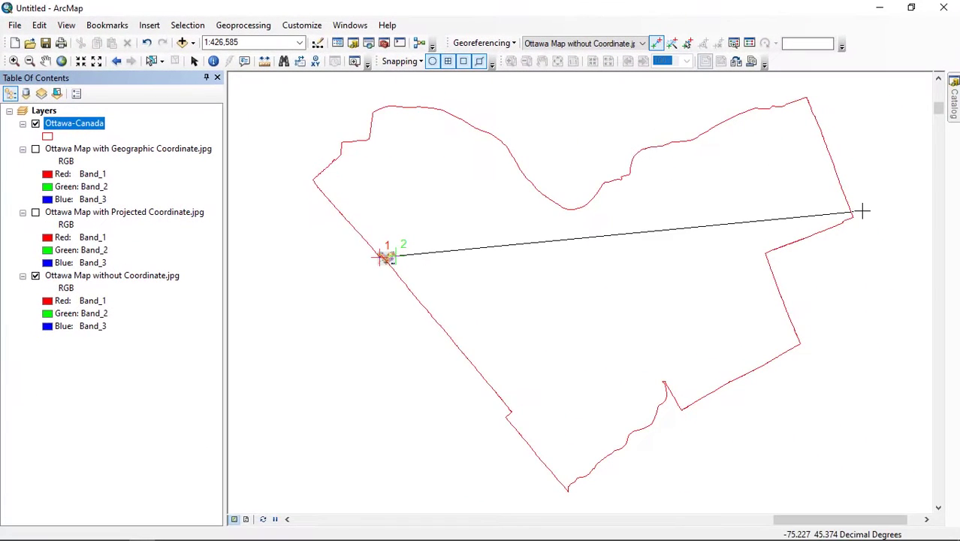
scroll(862, 211, down, 5)
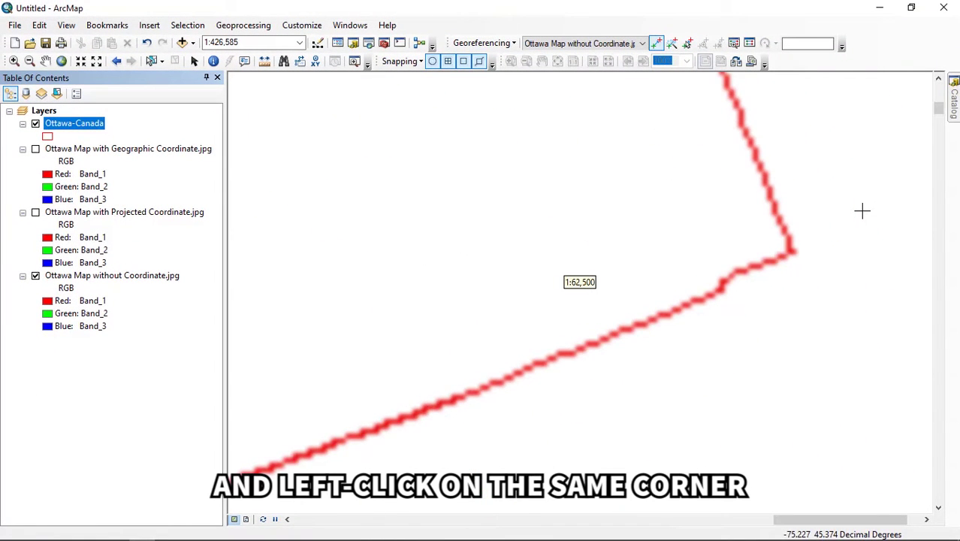
click(796, 254)
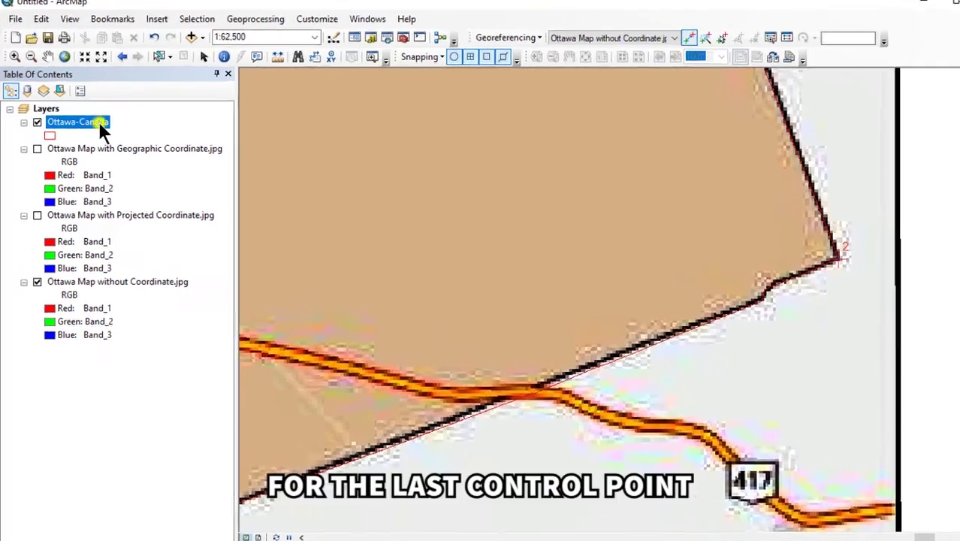
- Add a third link from the image corner to a boundary vertex, then zoom to Ottawa-Canada
right_click(96, 124)
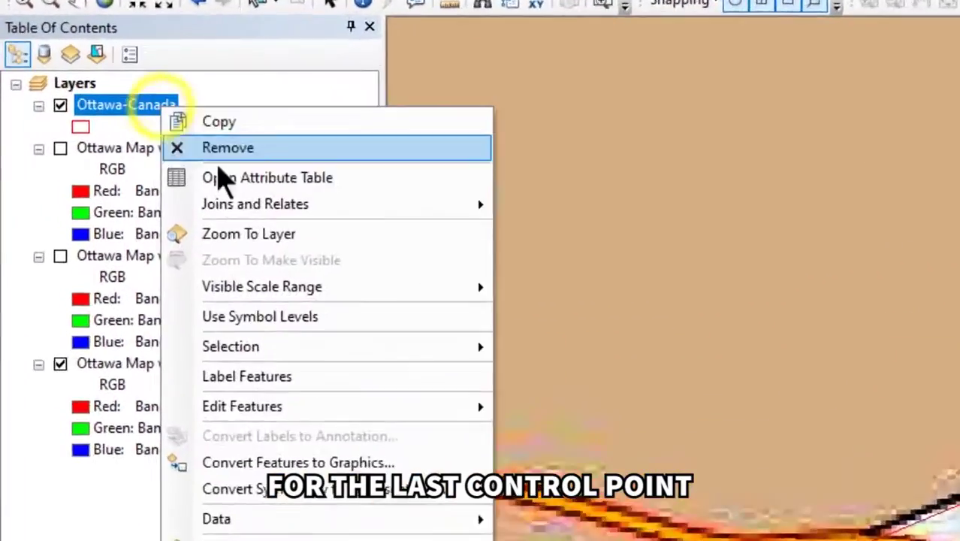
click(160, 191)
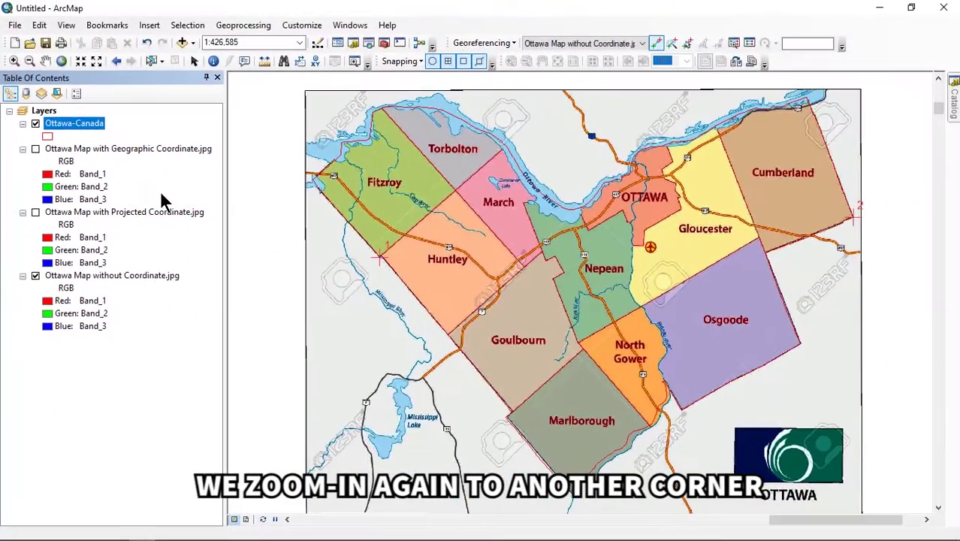
scroll(529, 436, up, 5)
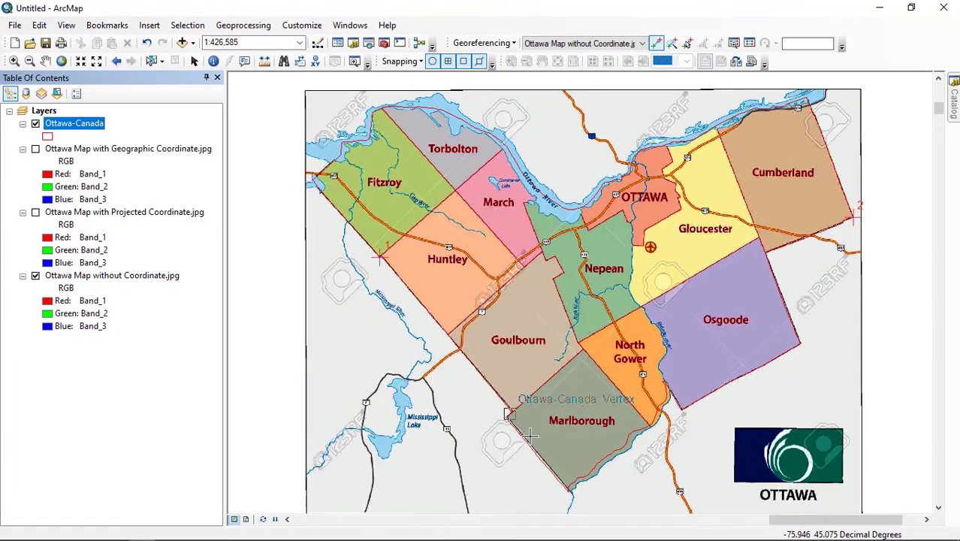
scroll(530, 436, up, 6)
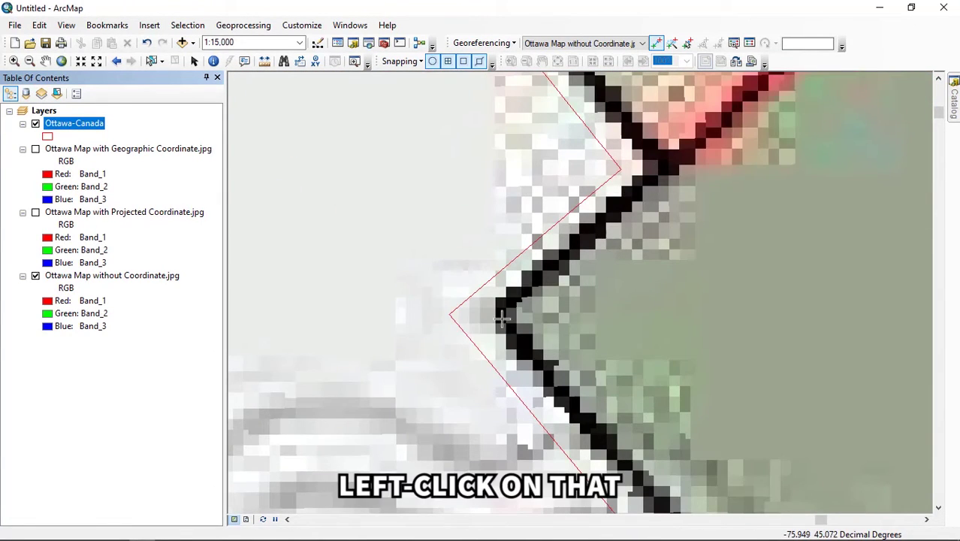
click(499, 315)
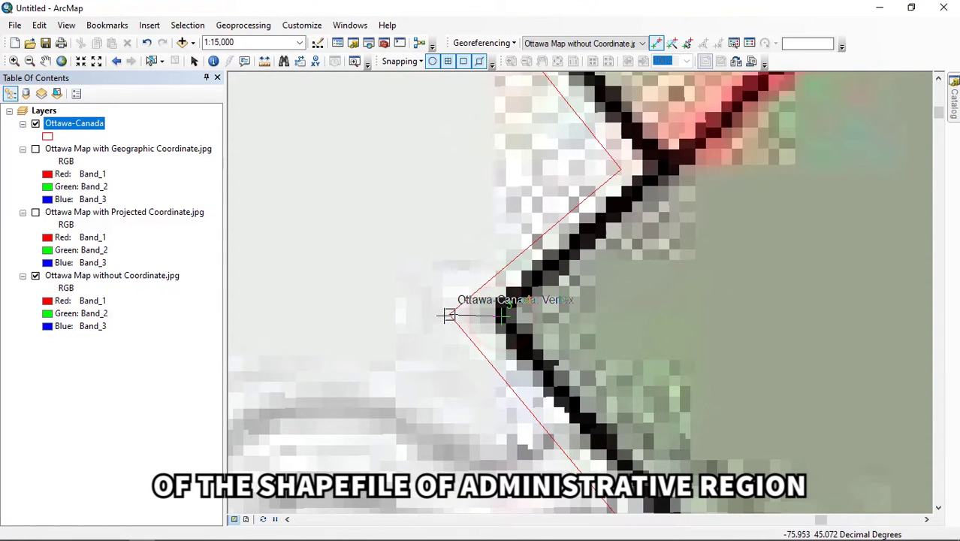
click(449, 316)
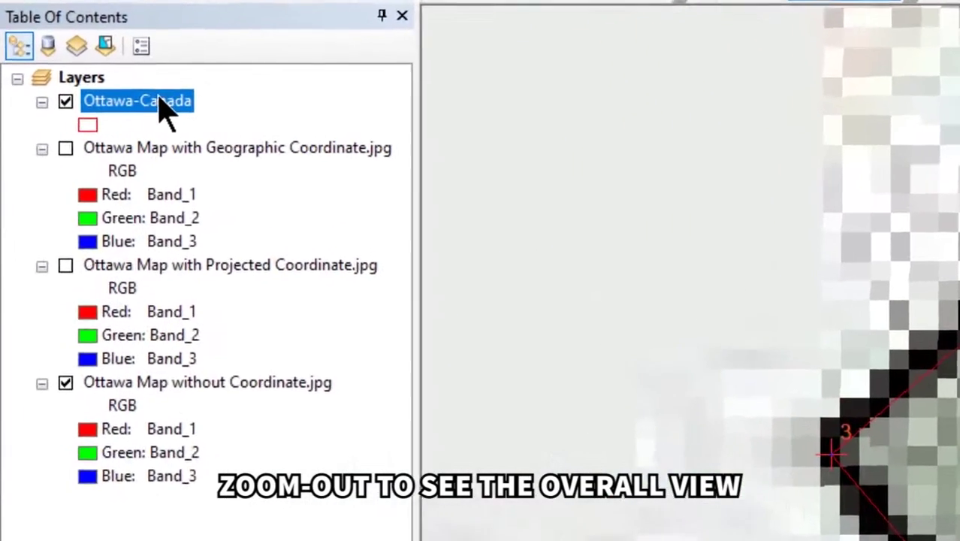
right_click(87, 123)
click(267, 234)
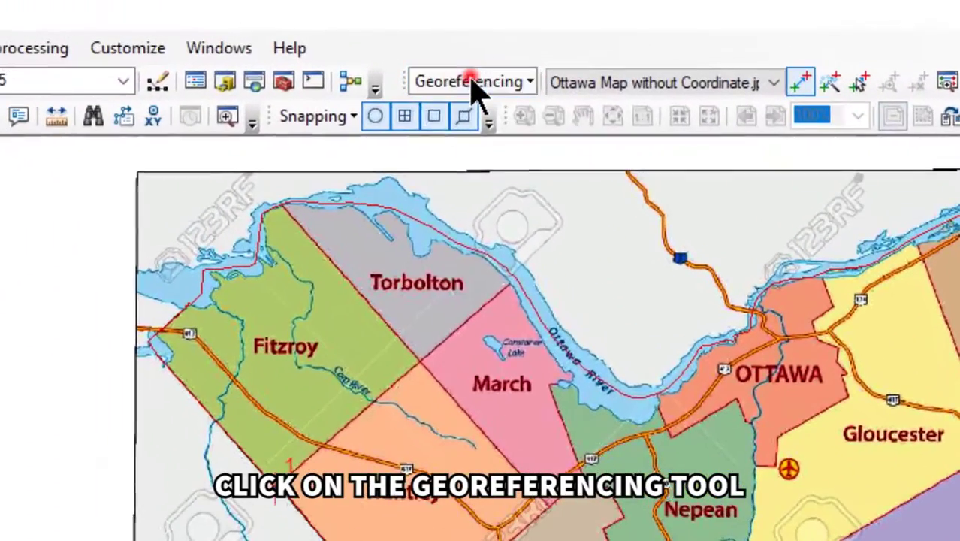
- Run Update Georeferencing to save the warp to Ottawa Map without Coordinate.jpg
click(484, 44)
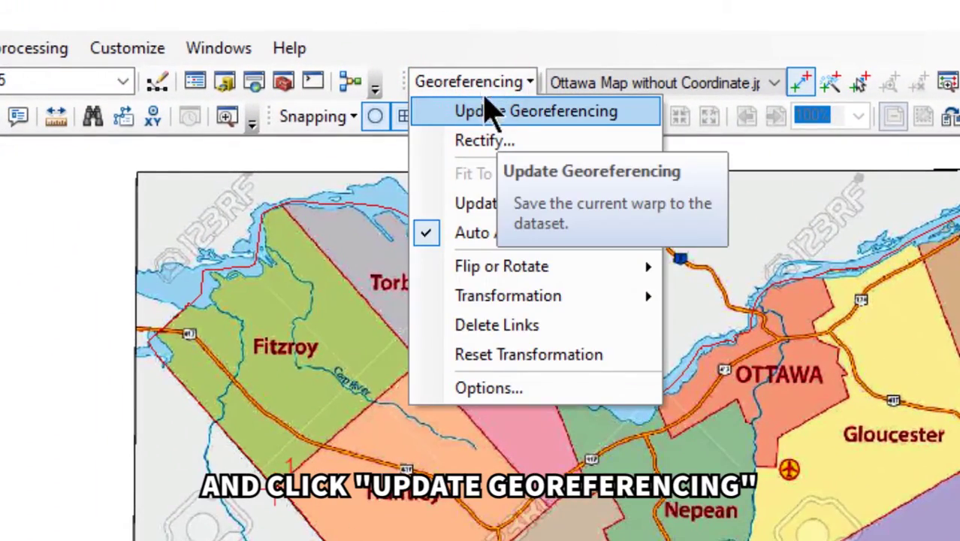
click(498, 115)
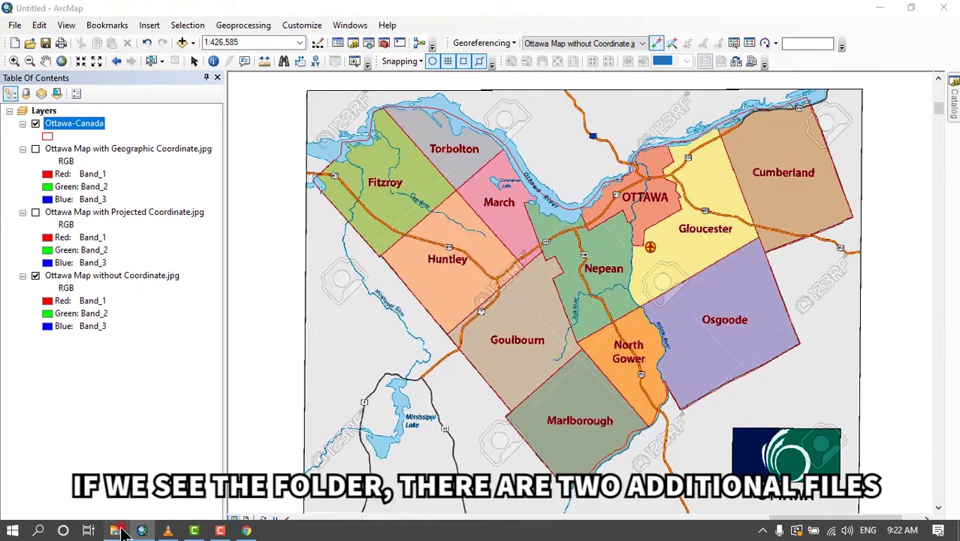
- Sort the project folder by name and locate the new .jpg.aux and .jgwx files
click(117, 530)
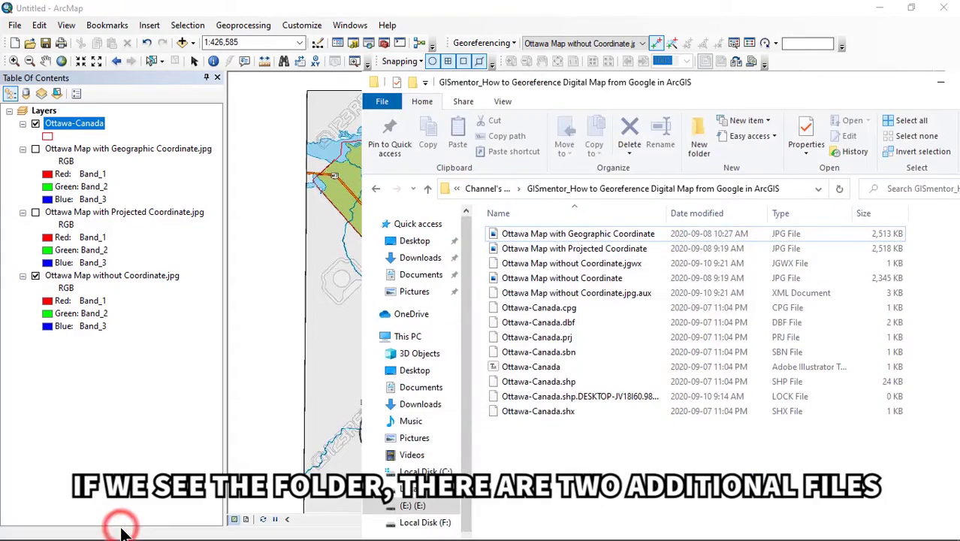
click(614, 214)
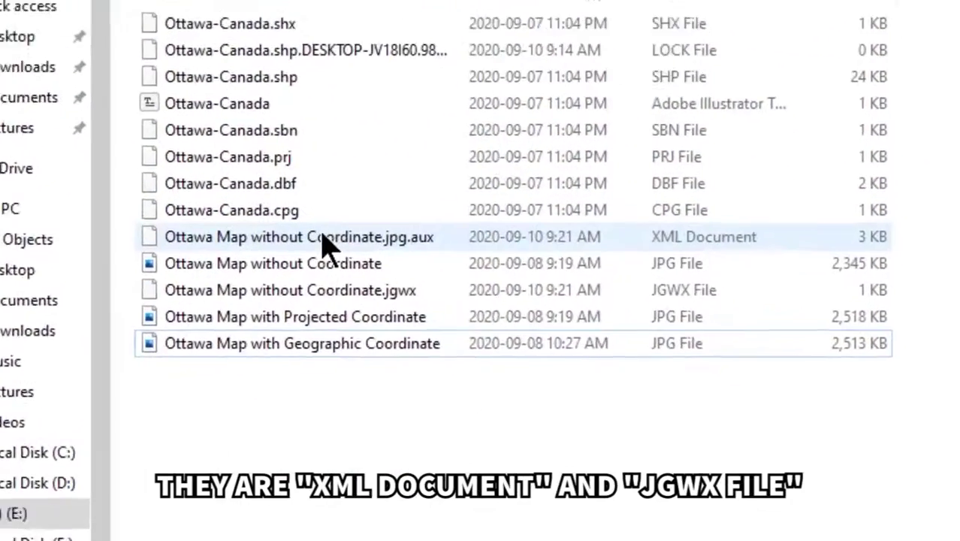
click(591, 351)
ctrl+click(293, 279)
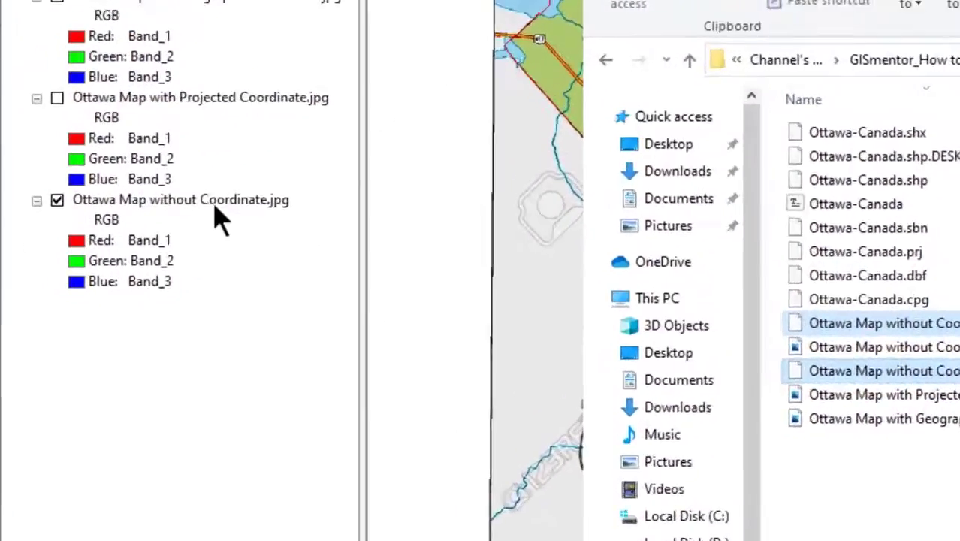
- Remove the Ottawa Map without Coordinate layer and drag its JPG back into ArcMap's layer list
right_click(117, 278)
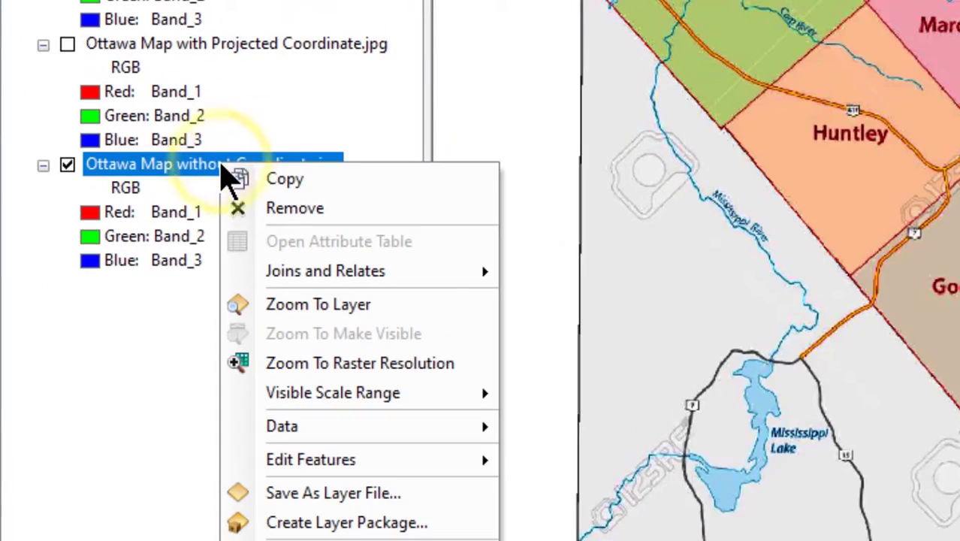
click(285, 212)
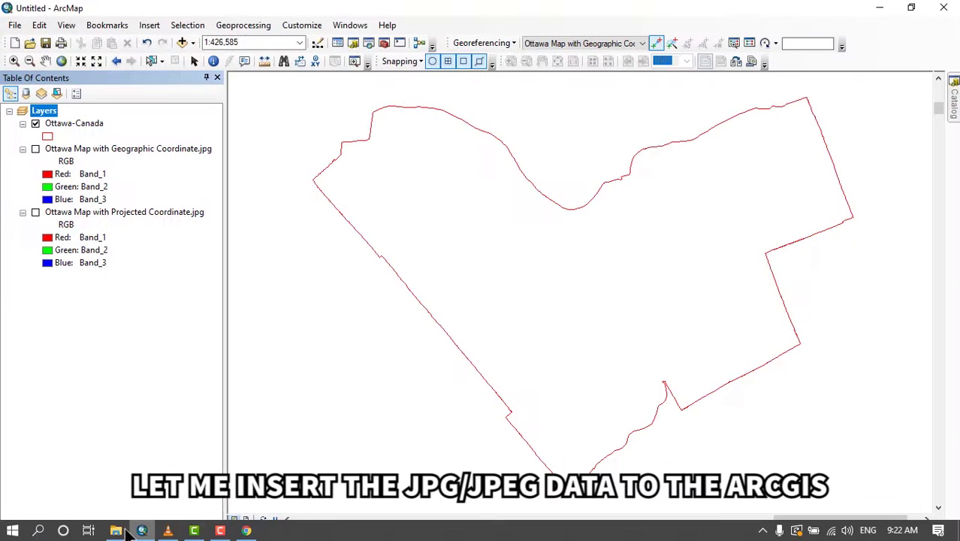
click(124, 530)
click(542, 367)
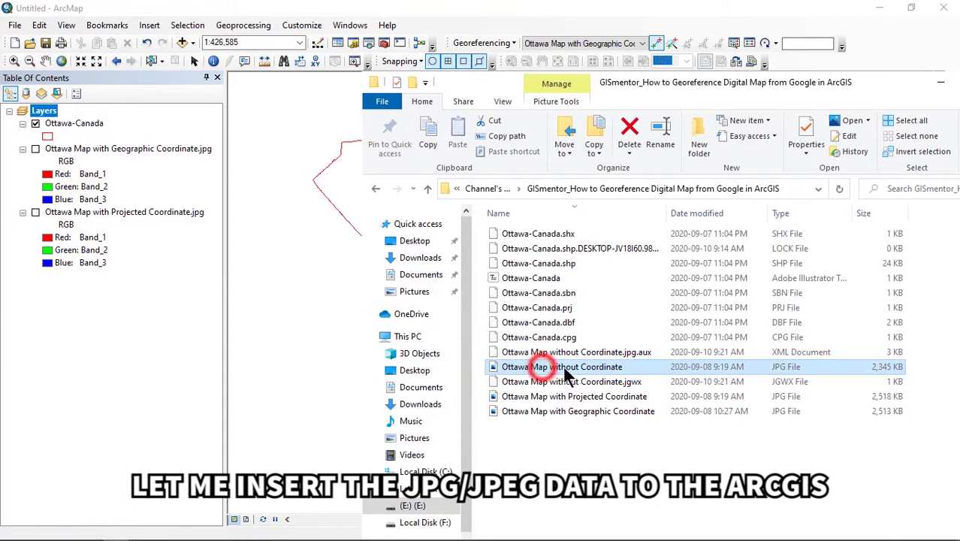
mouse_move(304, 319)
mouse_down()
mouse_move(170, 275)
mouse_move(168, 264)
mouse_up()
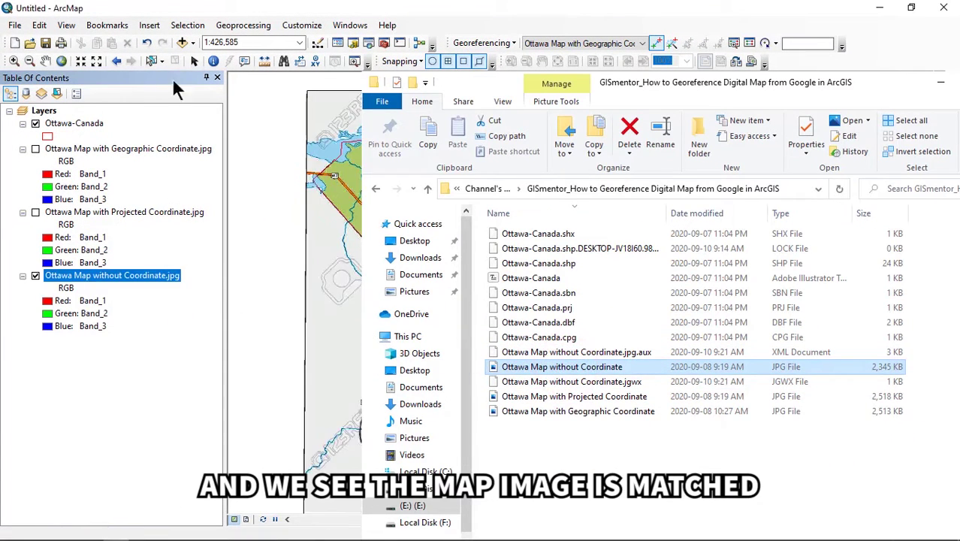
click(175, 10)
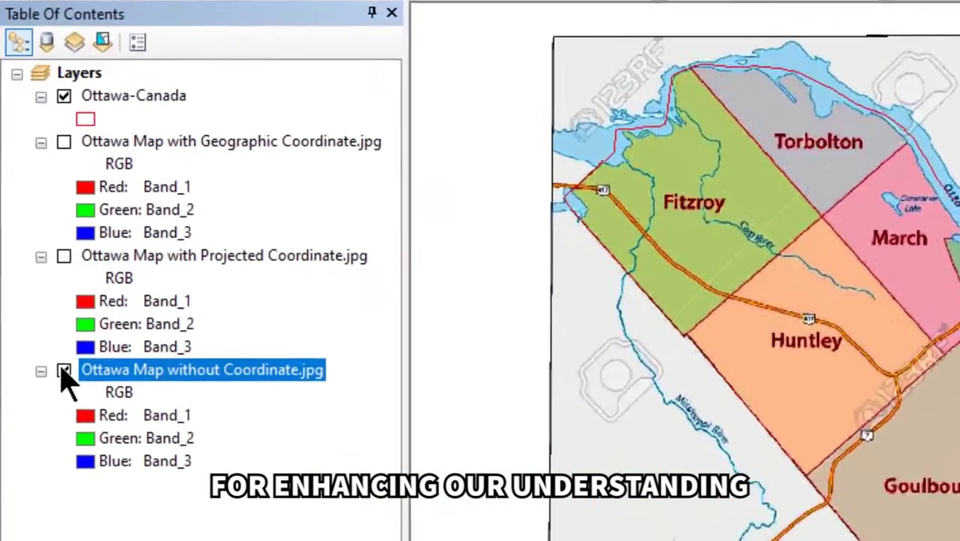
- Show only Ottawa Map with Geographic Coordinate.jpg, make it the georeferencing target, and zoom to it
click(35, 275)
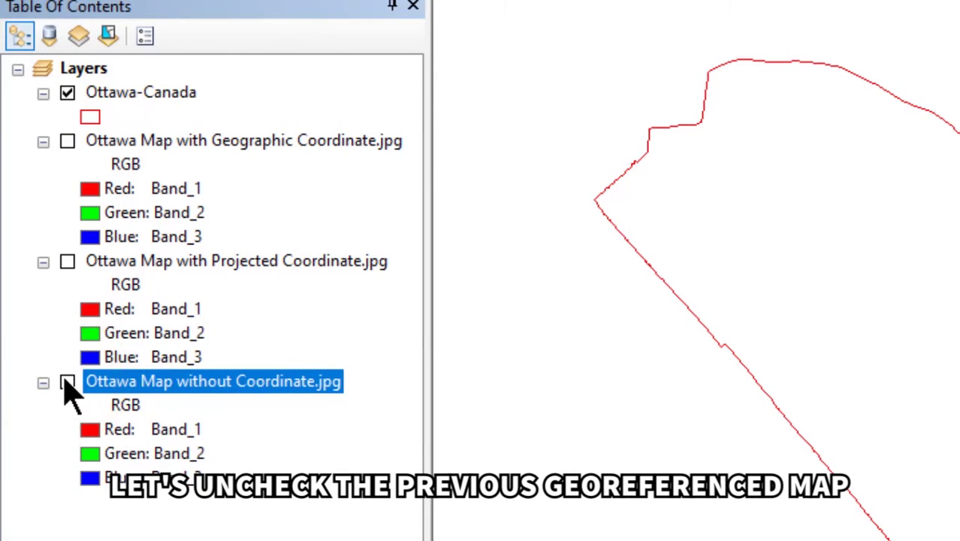
click(67, 141)
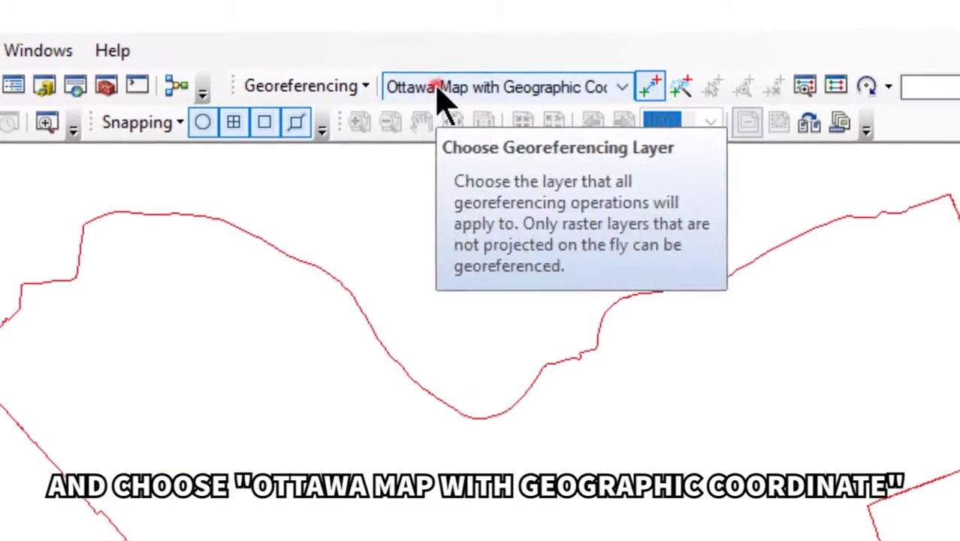
click(437, 86)
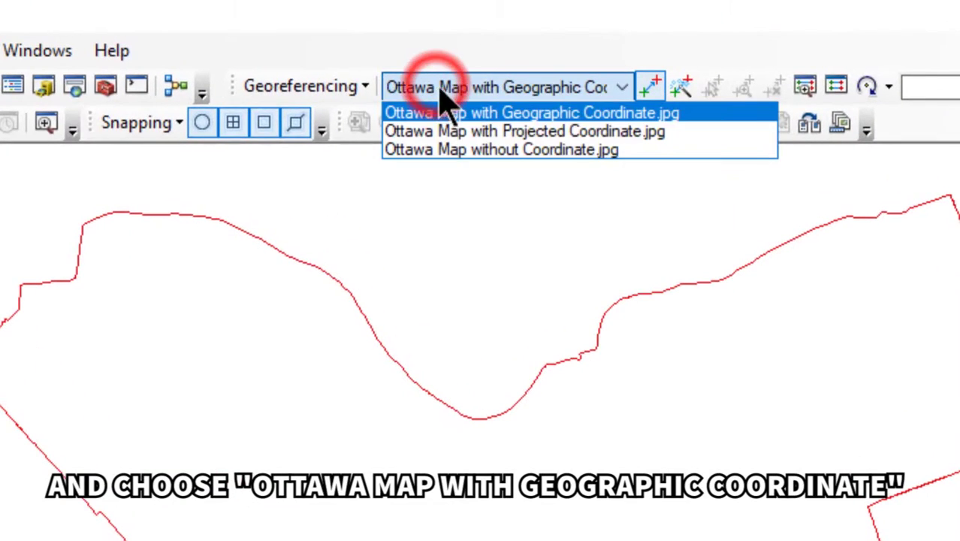
click(546, 113)
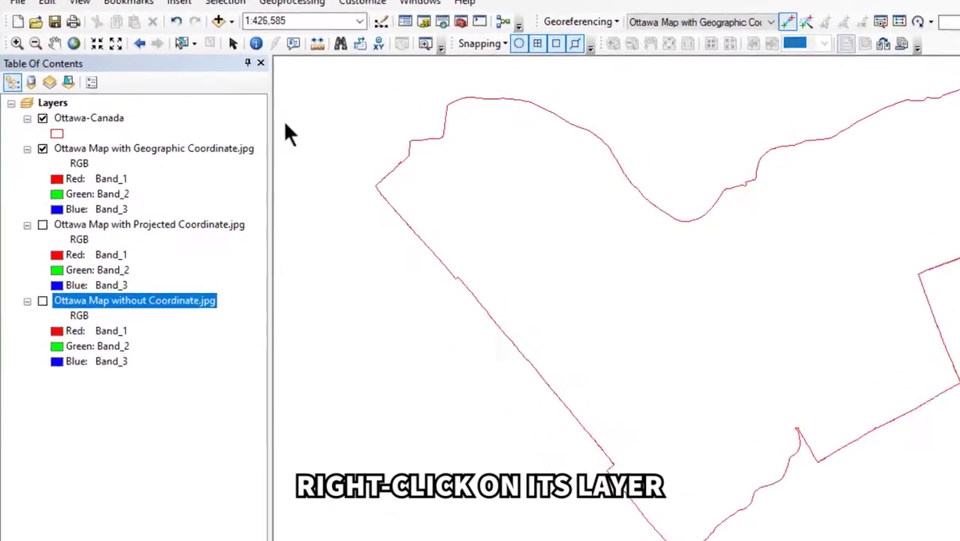
right_click(154, 146)
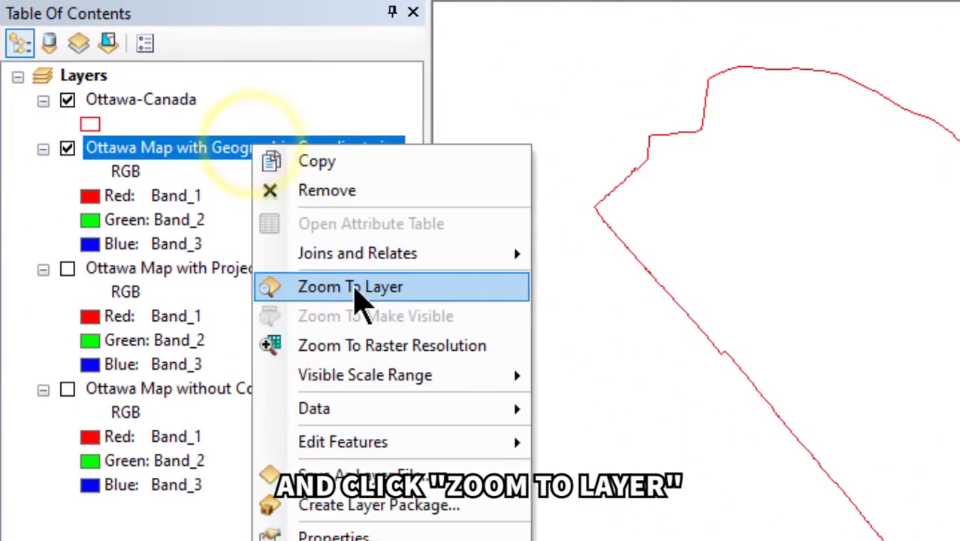
click(226, 237)
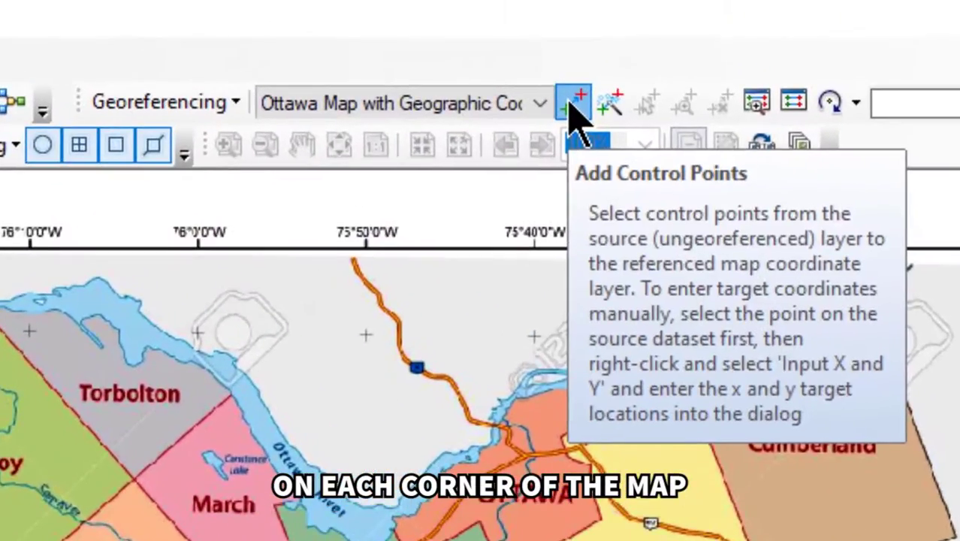
click(654, 45)
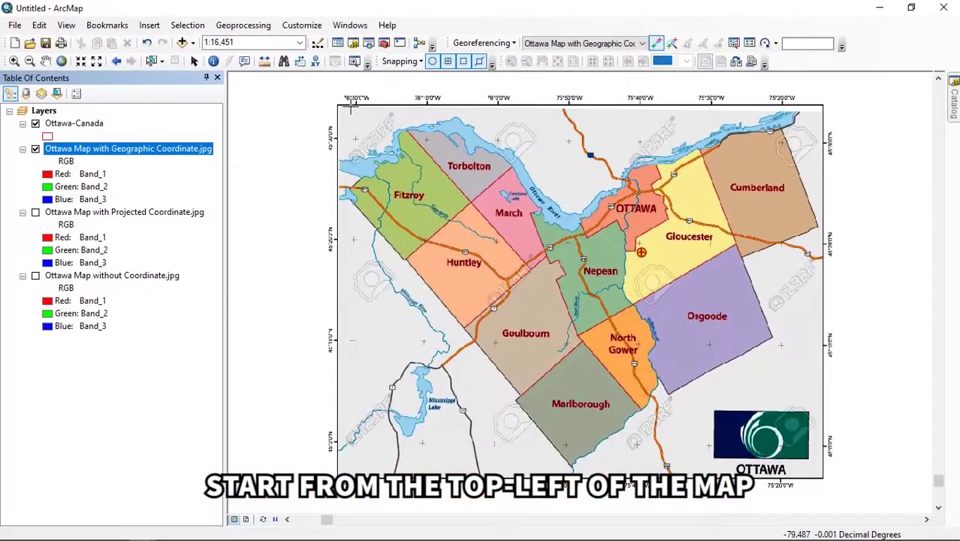
scroll(279, 128, up, 3)
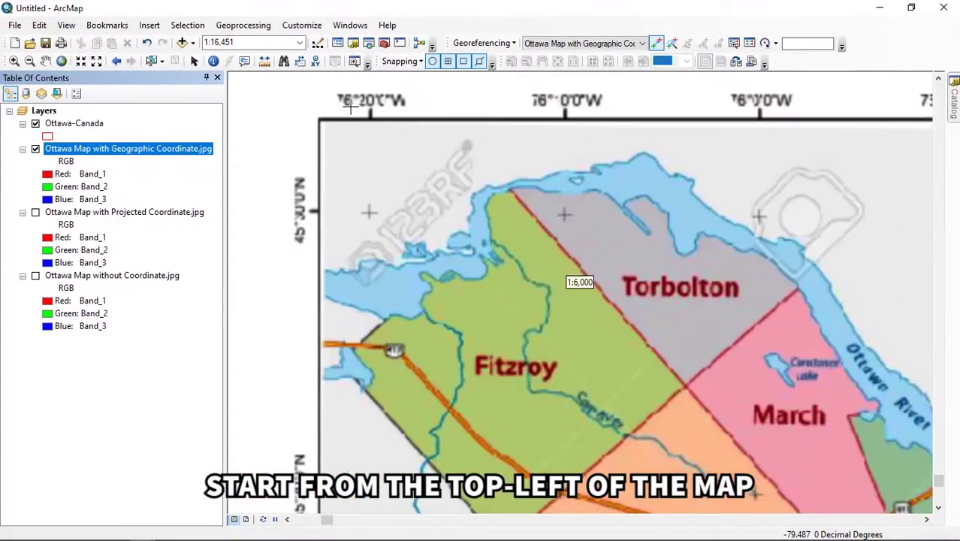
scroll(309, 89, up, 2)
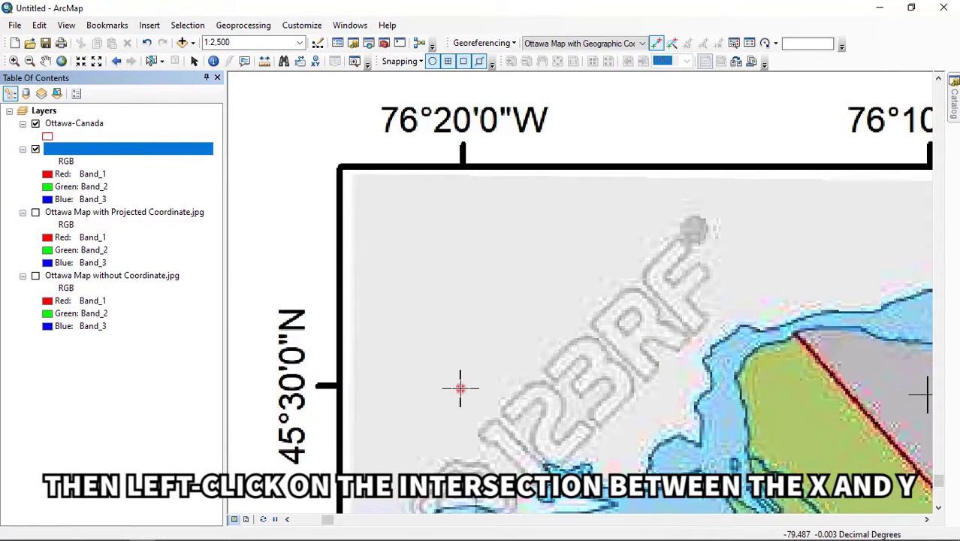
- Place a control point at the map's top-left grid intersection and bring up DMS coordinate entry
click(460, 388)
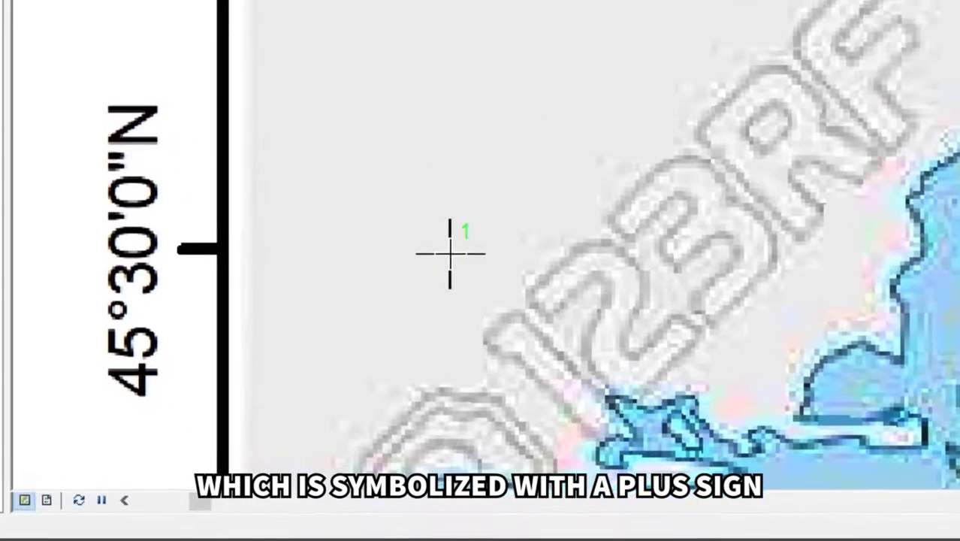
right_click(460, 388)
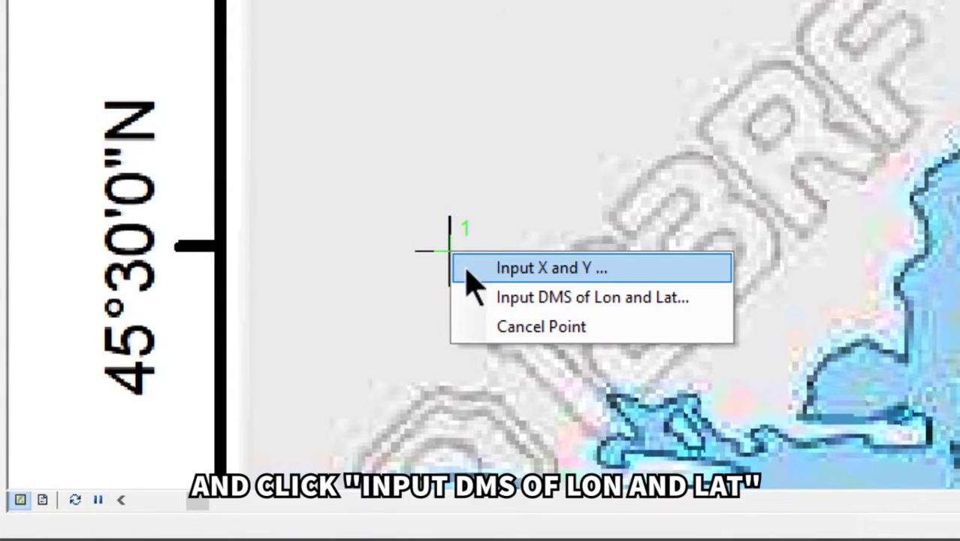
click(488, 299)
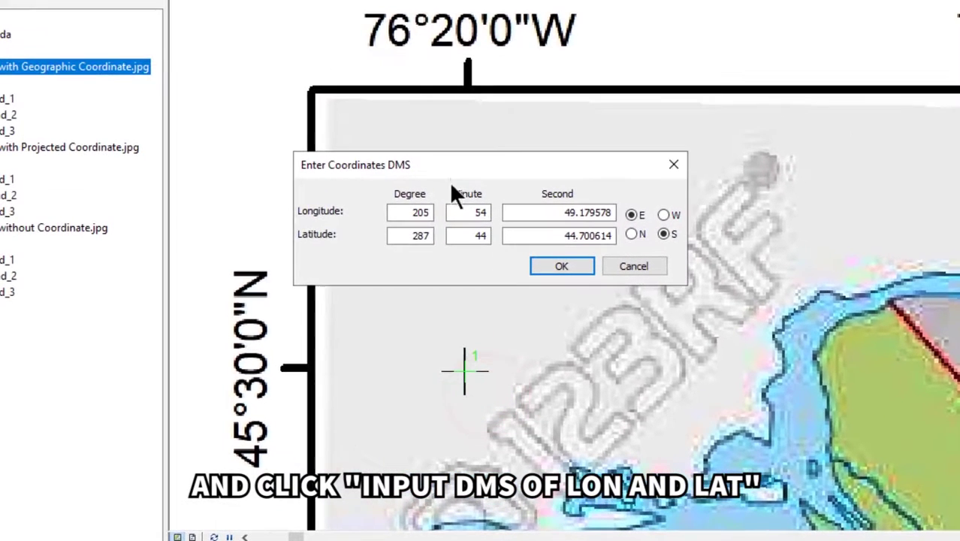
drag(435, 57, 452, 66)
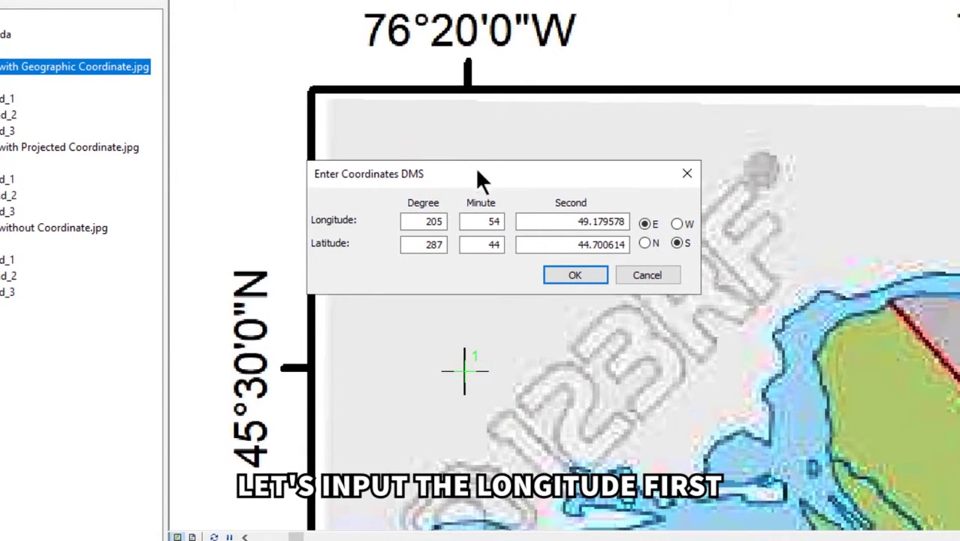
- Enter longitude 76°20'0" W and latitude 45°30'0" N for the control point
click(678, 224)
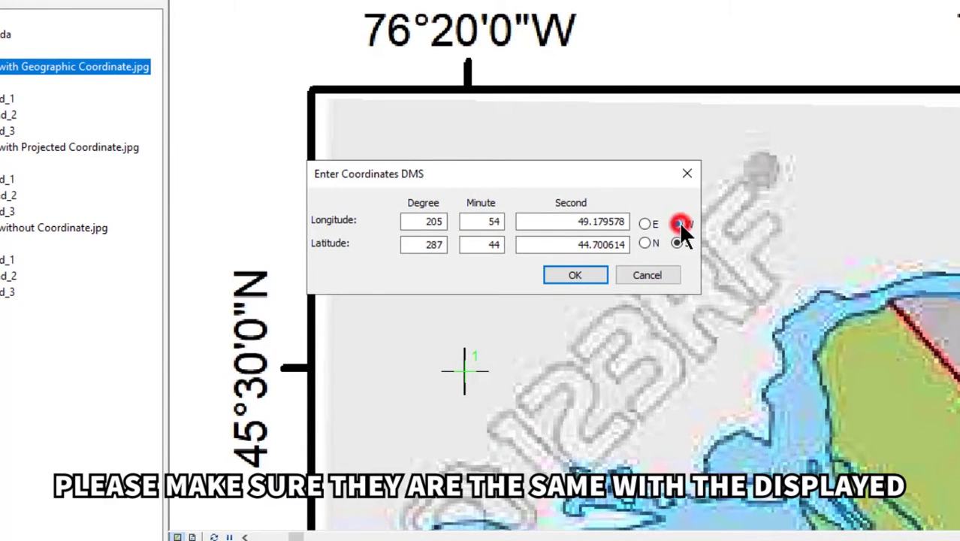
click(645, 242)
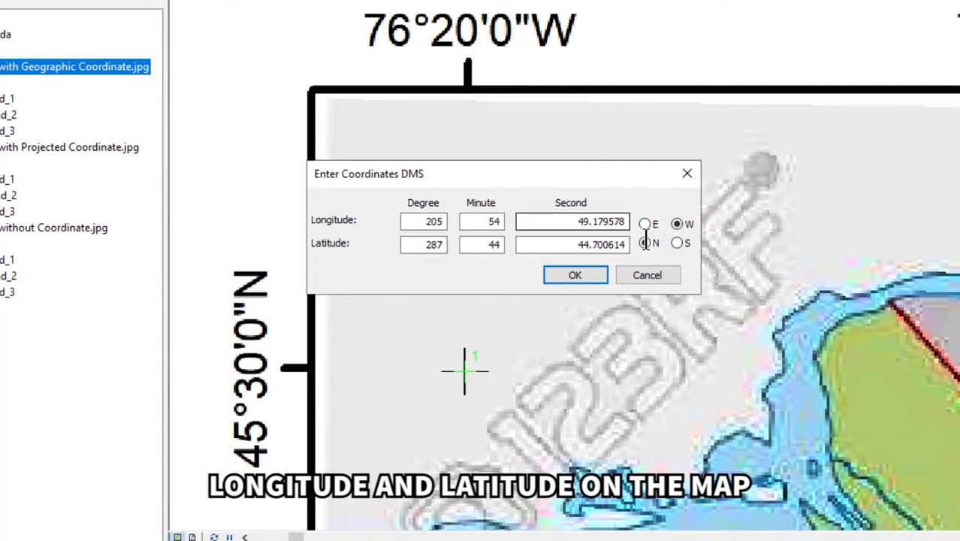
click(438, 221)
double_click(438, 220)
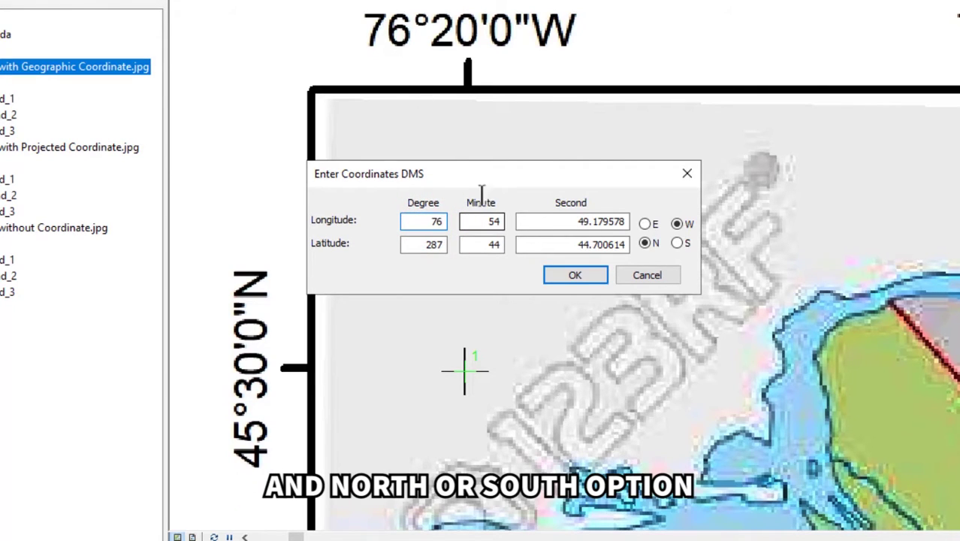
double_click(497, 220)
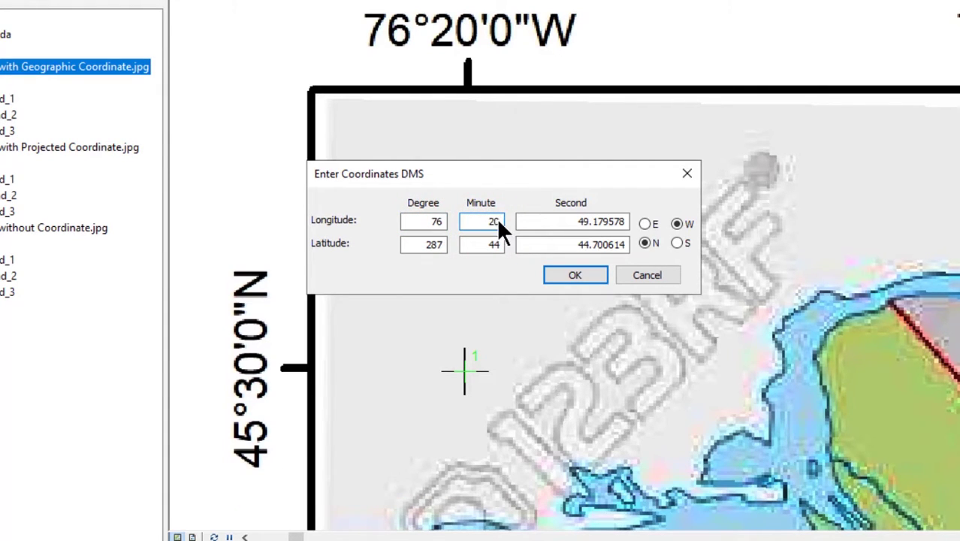
double_click(606, 220)
text(0)
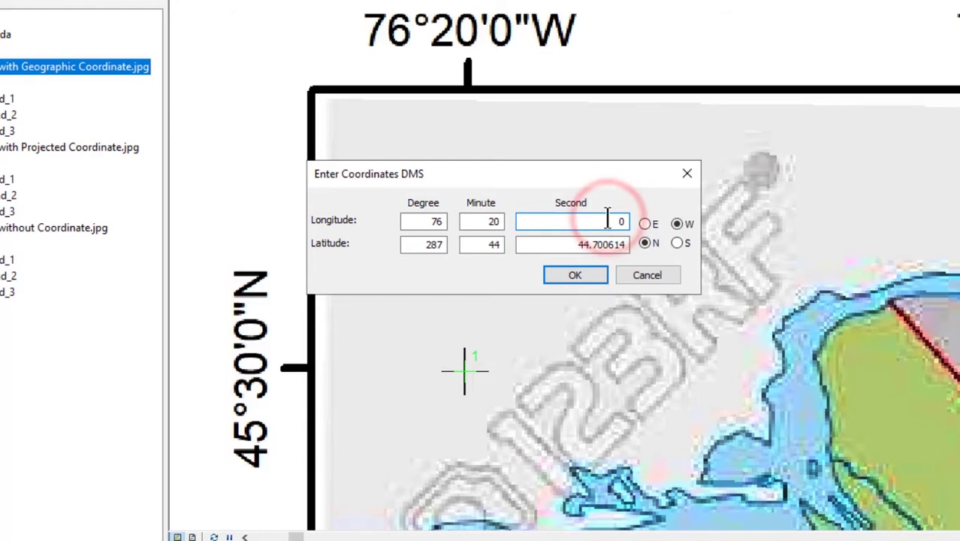
text(45)
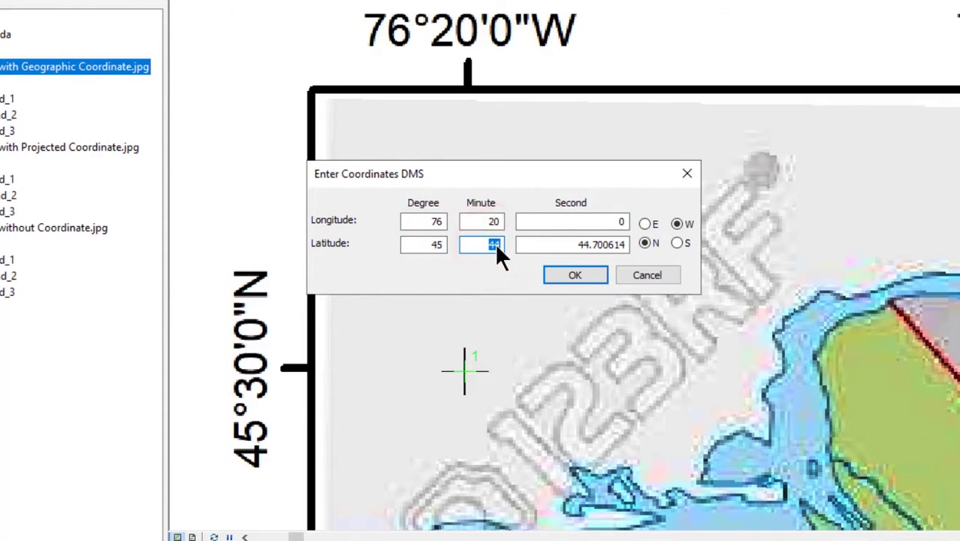
double_click(609, 244)
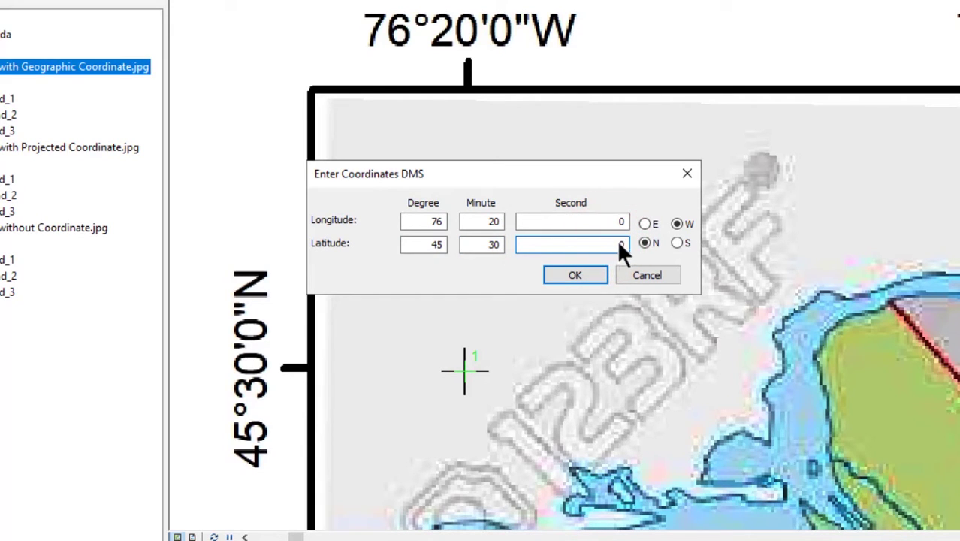
click(597, 268)
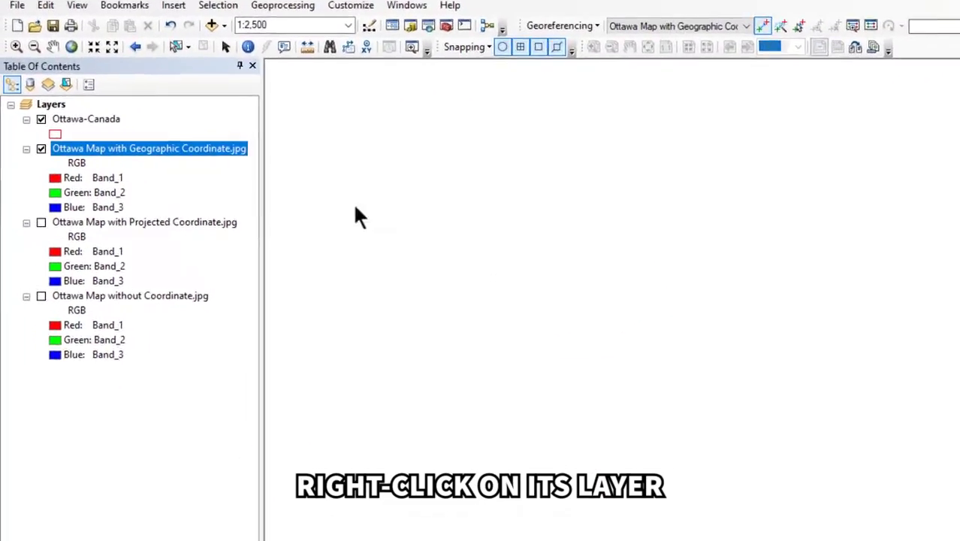
- Zoom into the geographic map's top-right corner and place control point 2 on the grid intersection
right_click(217, 145)
click(292, 234)
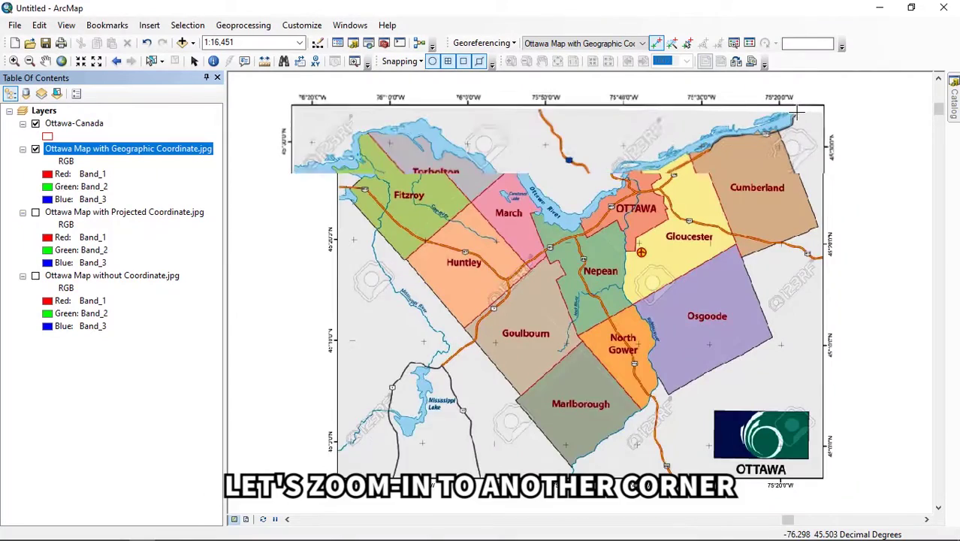
drag(600, 285, 798, 112)
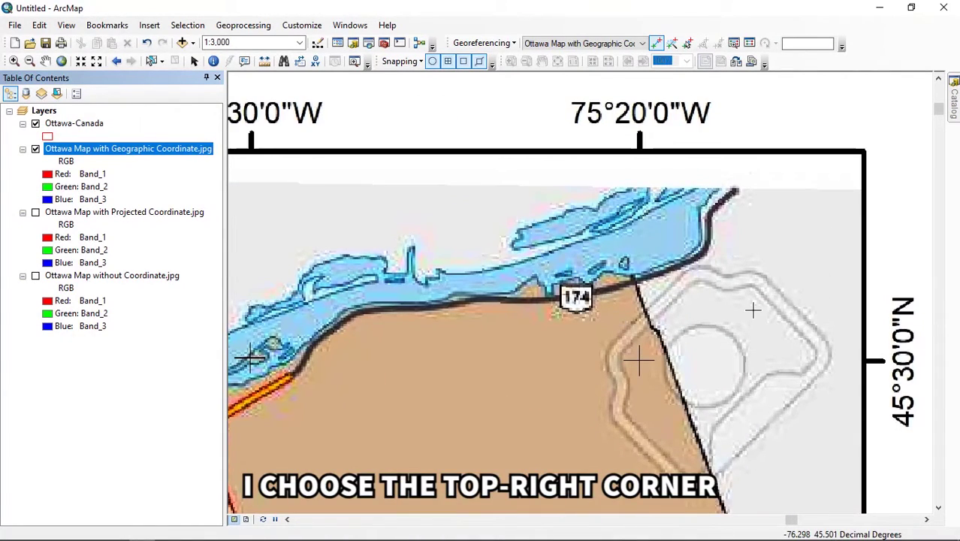
scroll(630, 368, down, 3)
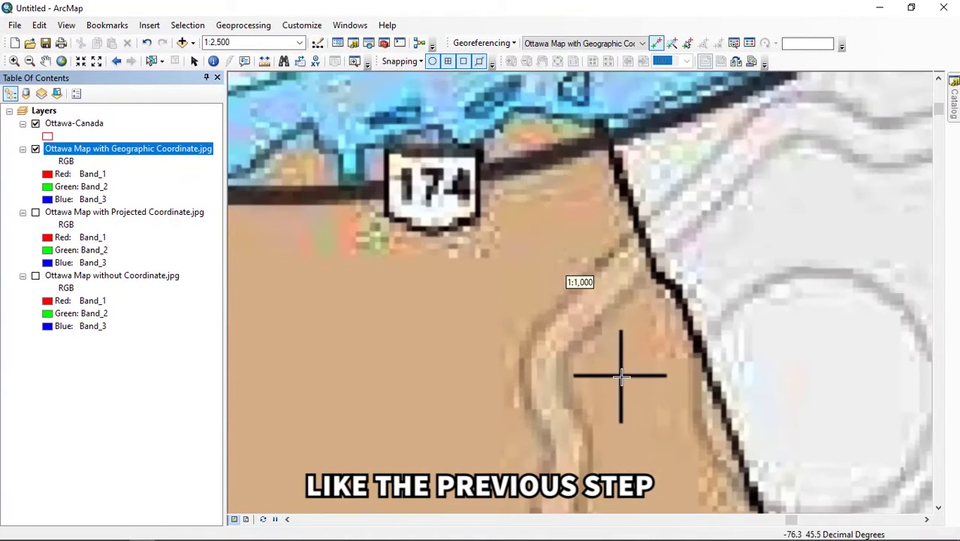
scroll(621, 377, up, 2)
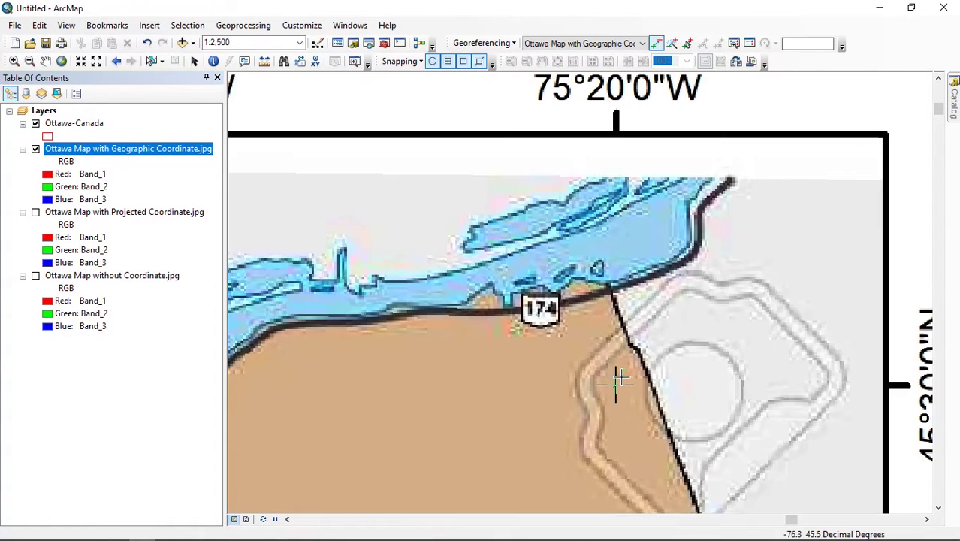
click(616, 382)
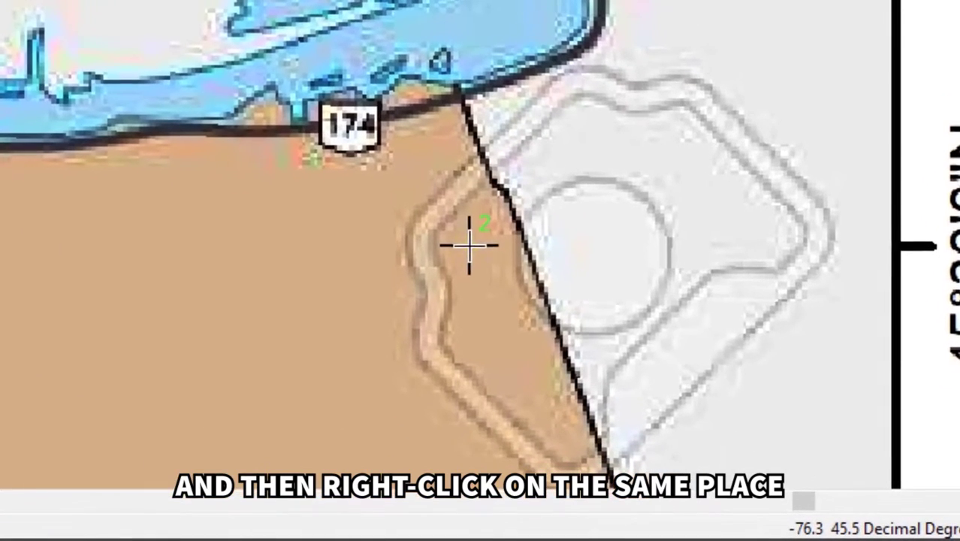
- Enter control point 2's target in DMS as 75°20'0"W, 45°30'0"N
right_click(470, 244)
click(502, 289)
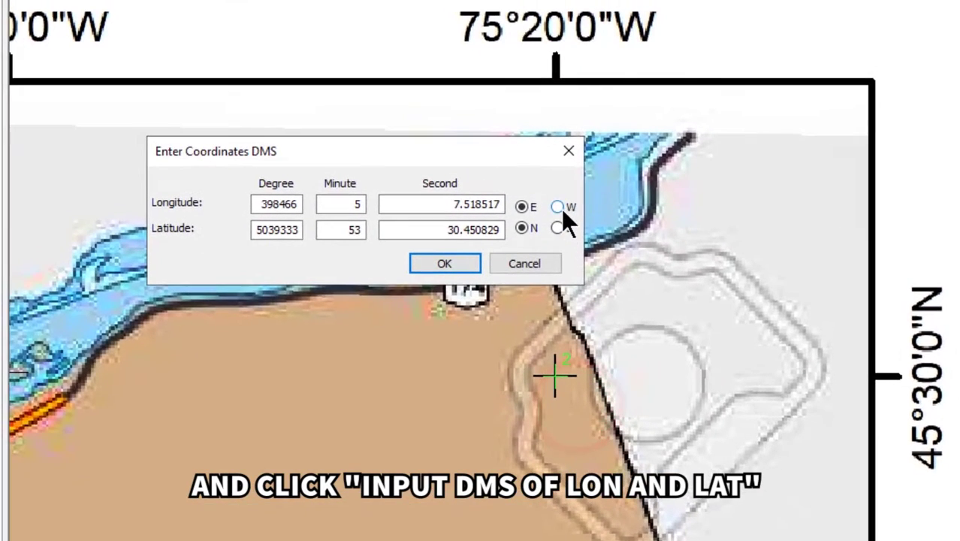
click(534, 156)
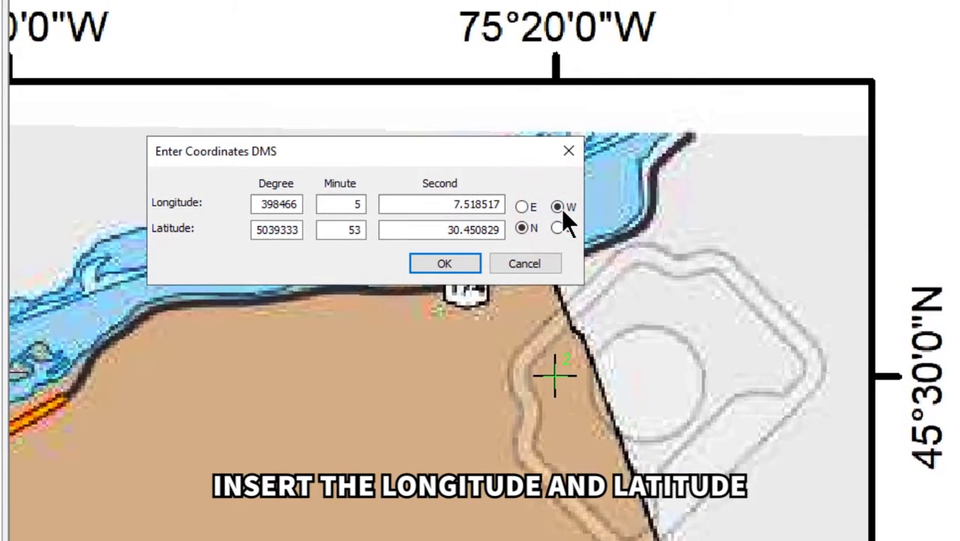
click(525, 227)
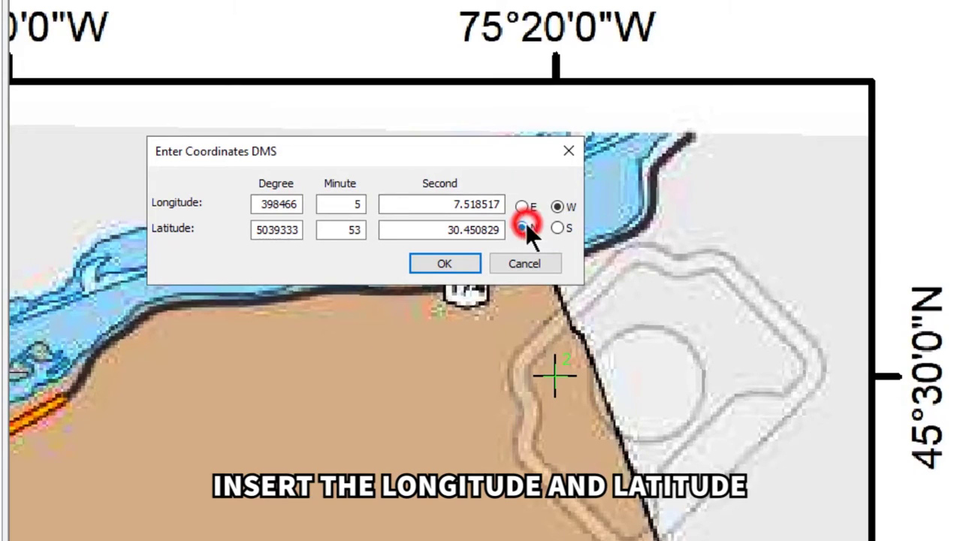
double_click(269, 203)
text(75)
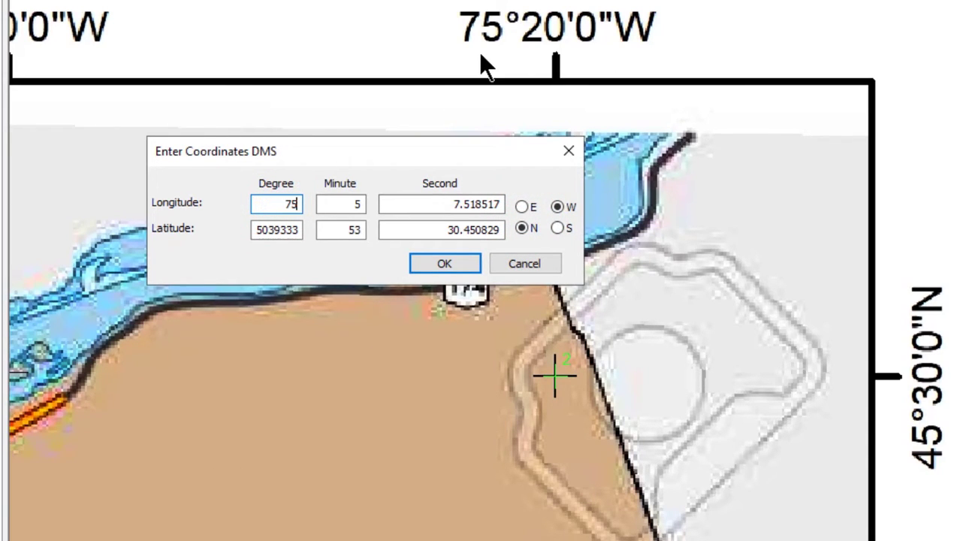
text(20)
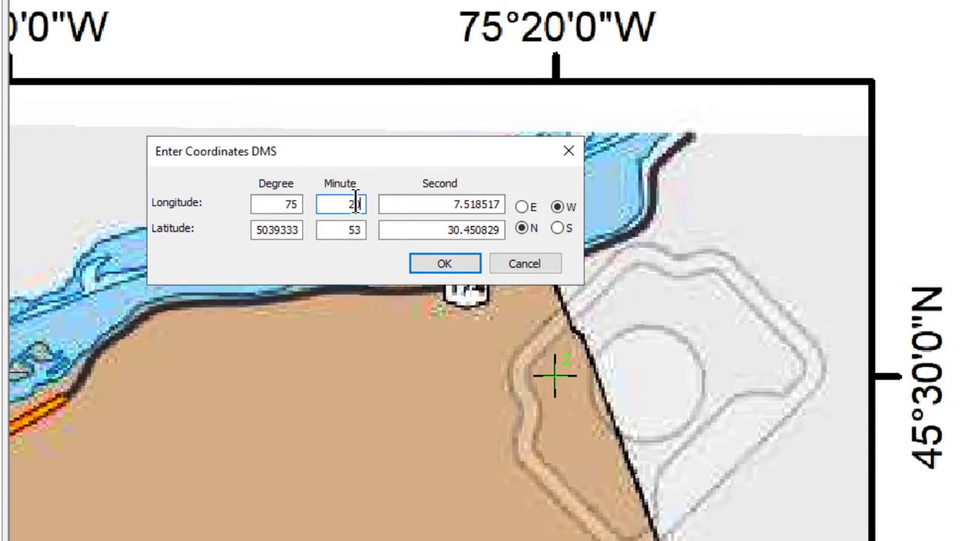
text(0)
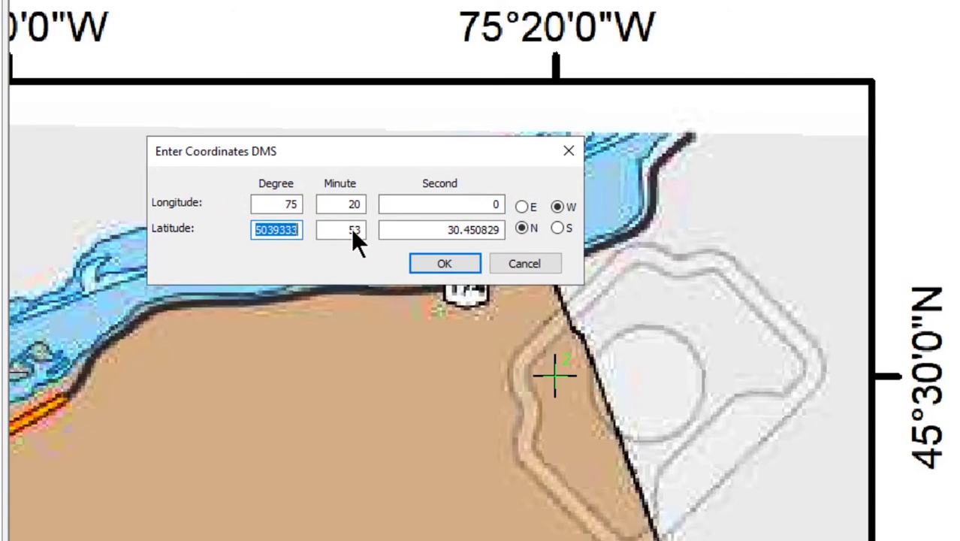
text(30)
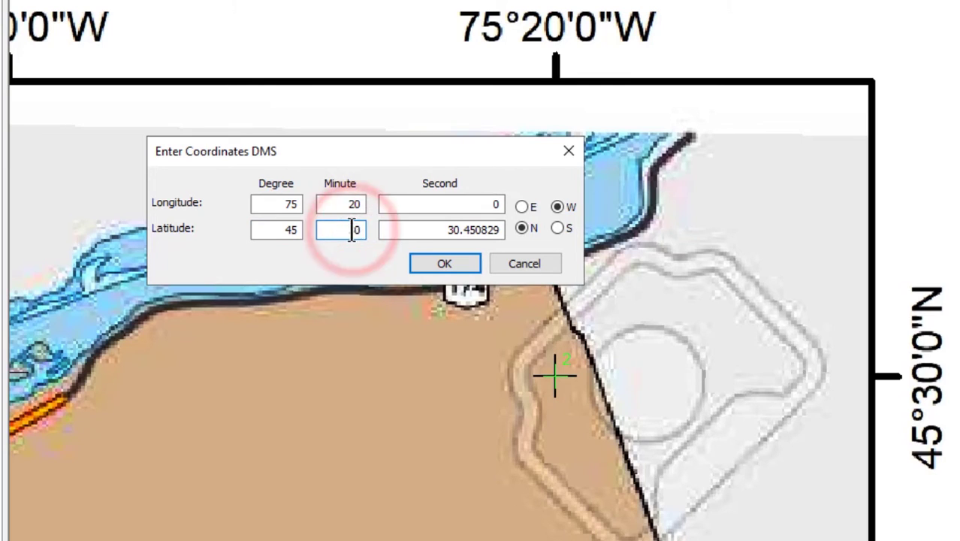
double_click(489, 237)
text(0)
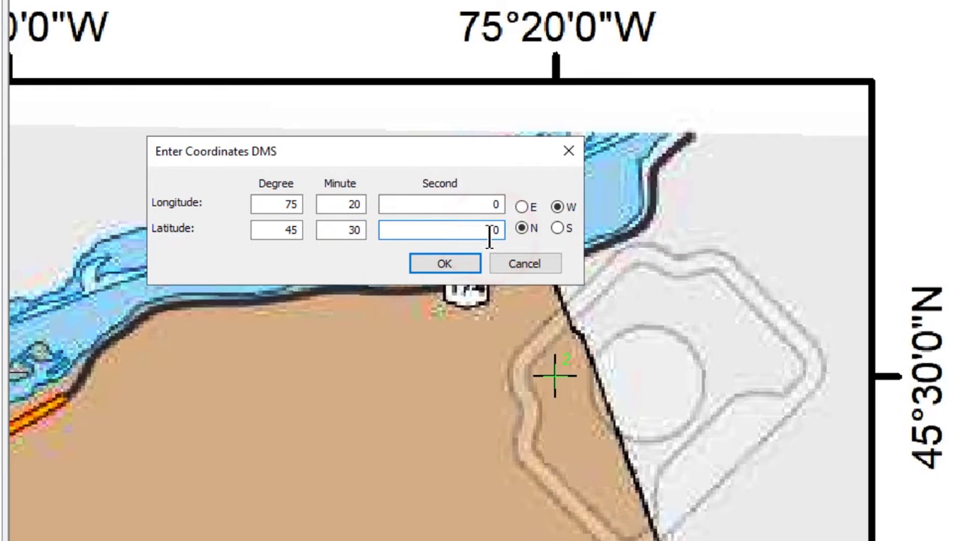
click(453, 262)
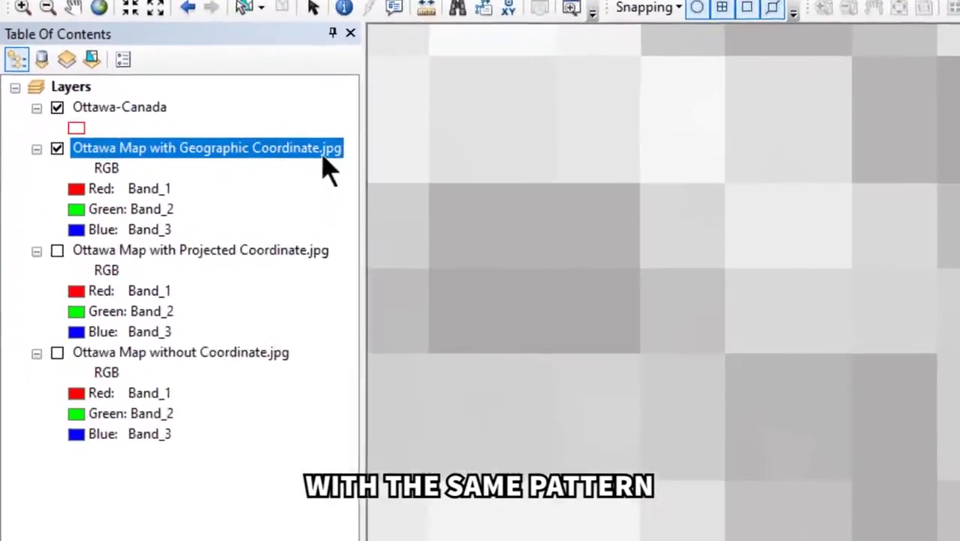
- Zoom into the bottom-right corner and place control point 3 on the grid intersection
right_click(325, 154)
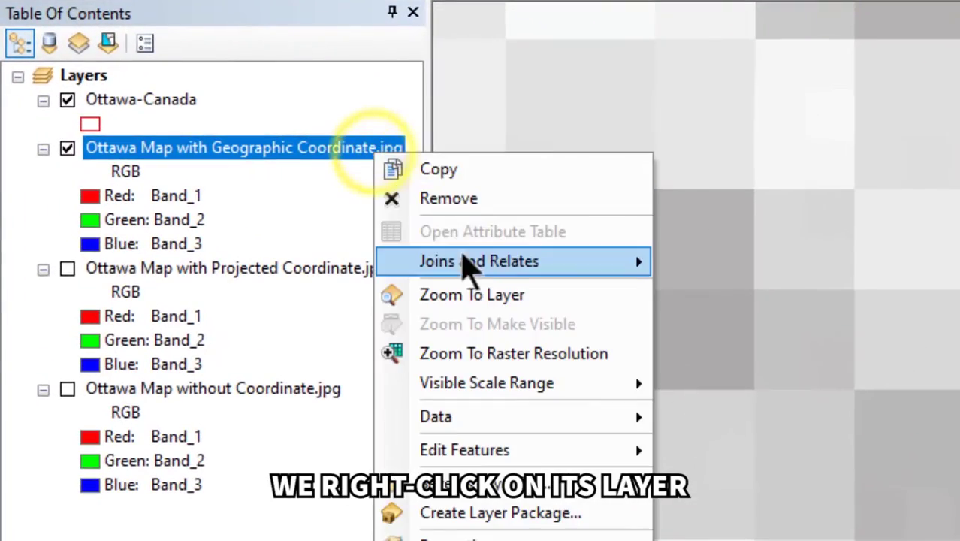
click(422, 272)
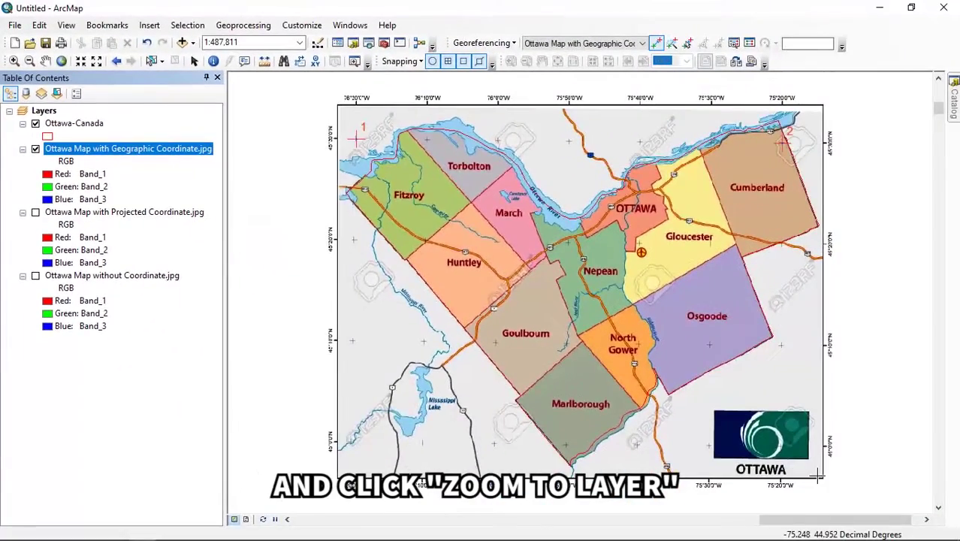
scroll(817, 474, up, 3)
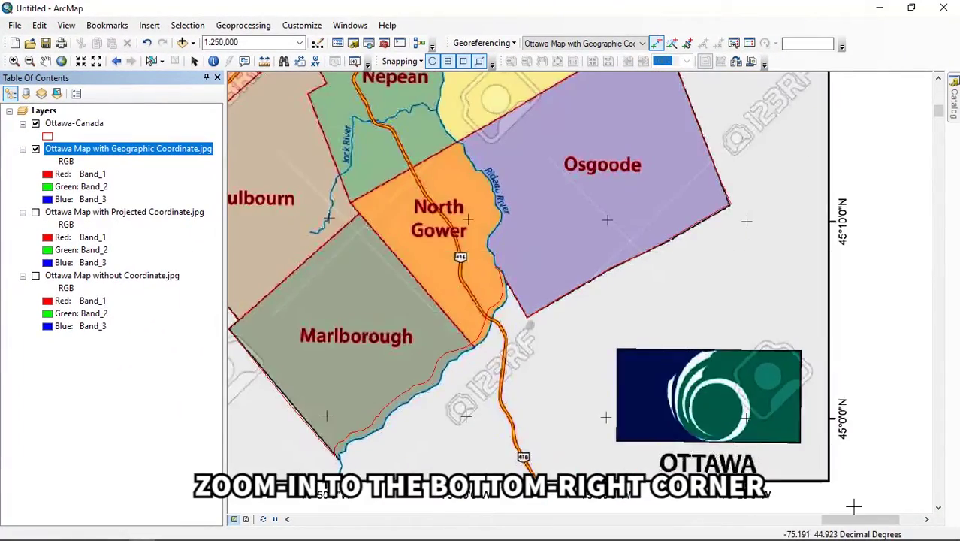
scroll(818, 475, up, 3)
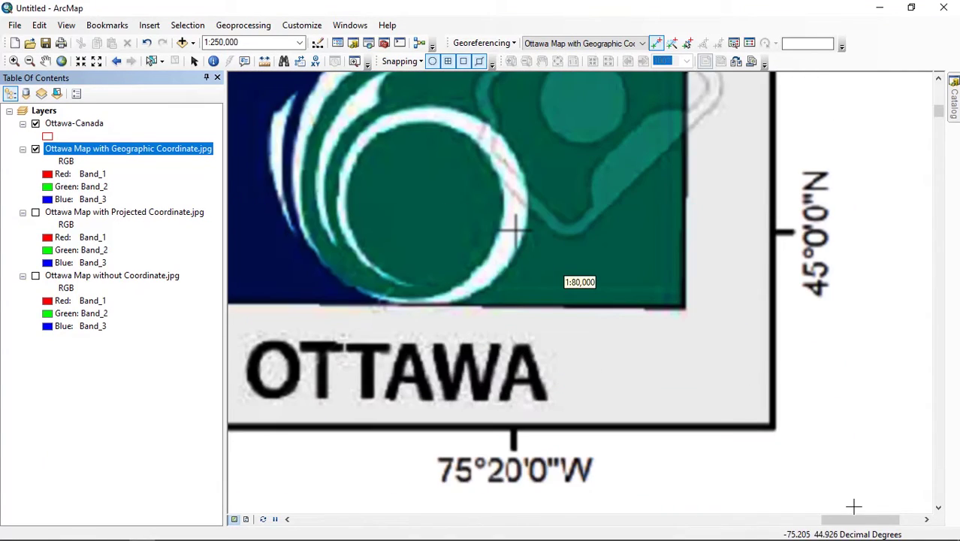
scroll(518, 232, up, 1)
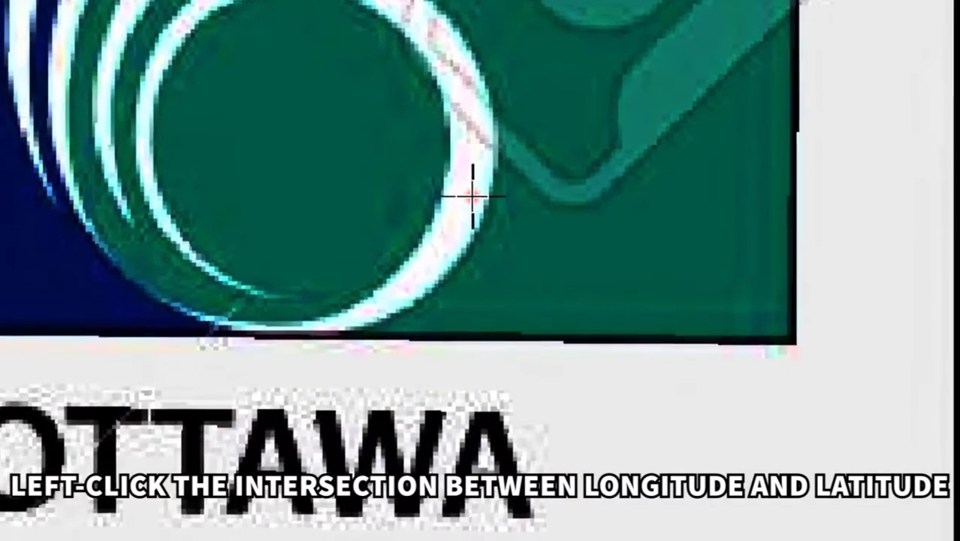
click(519, 232)
- Enter control point 3's target in DMS as 75°20'0"W, 45°0'0"N
right_click(519, 232)
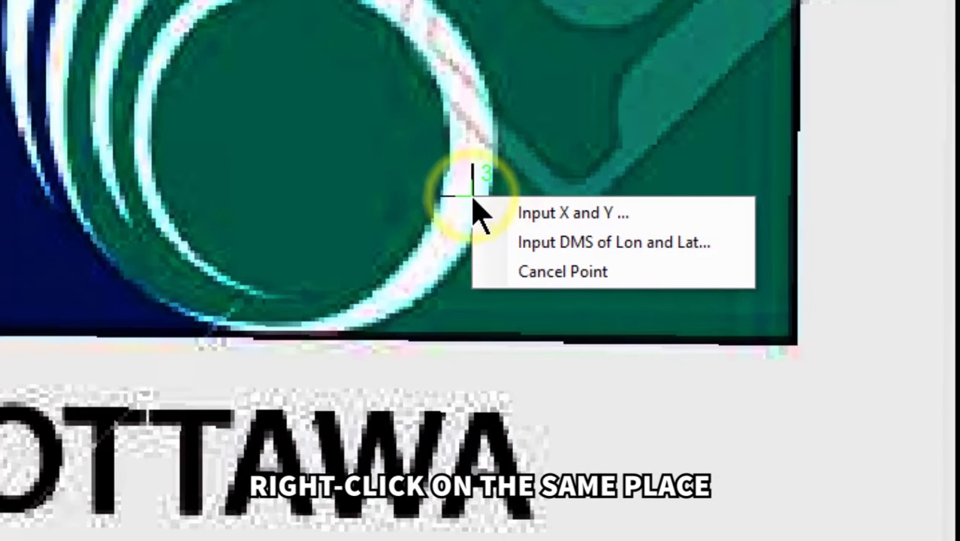
click(506, 242)
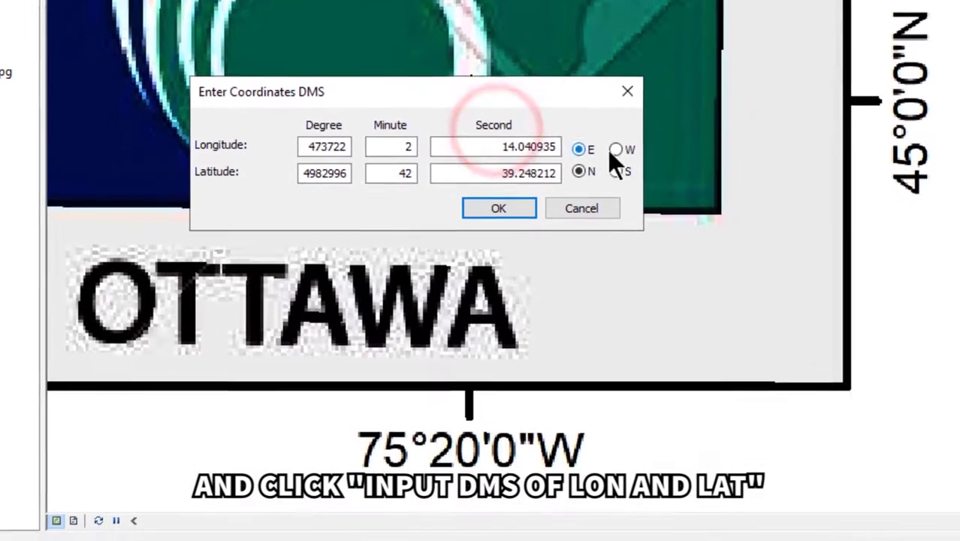
click(614, 149)
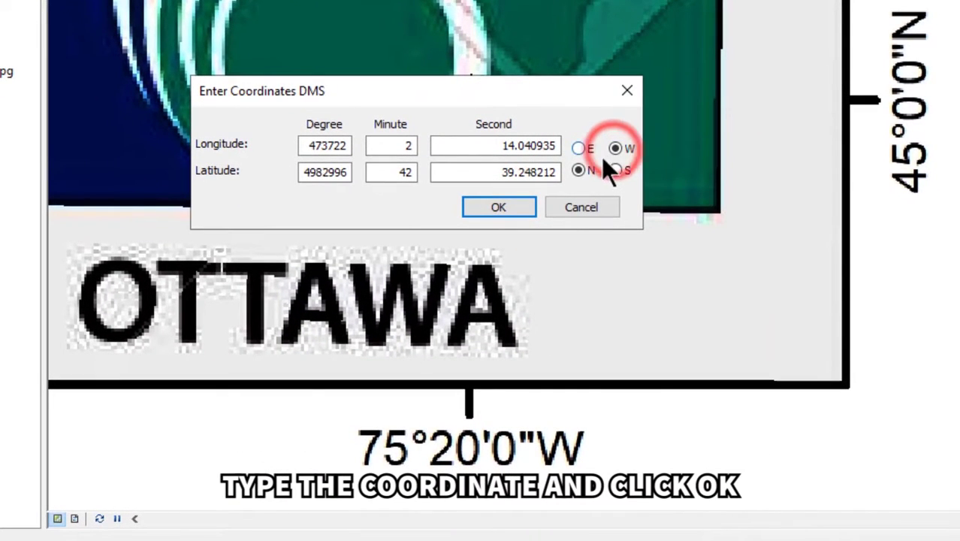
click(580, 170)
double_click(344, 146)
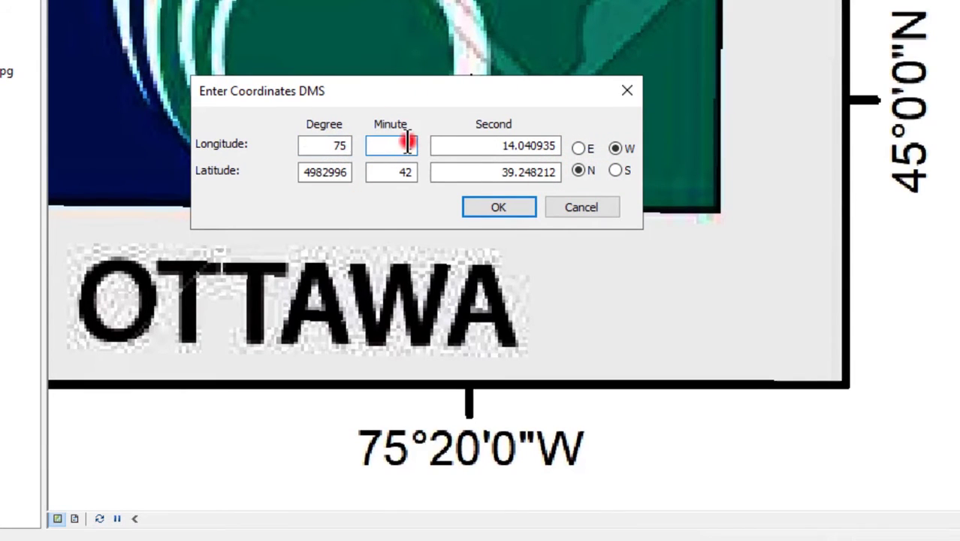
text(20)
double_click(534, 145)
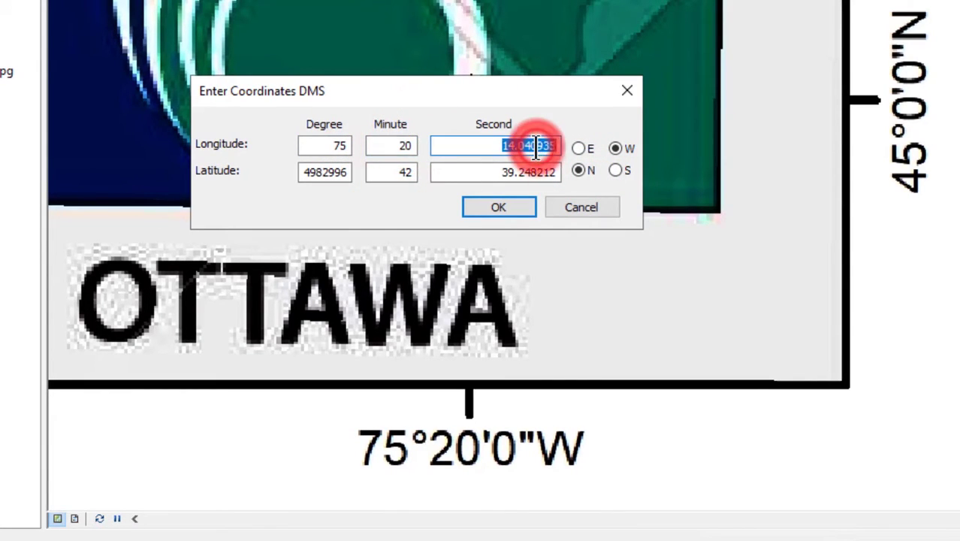
text(0)
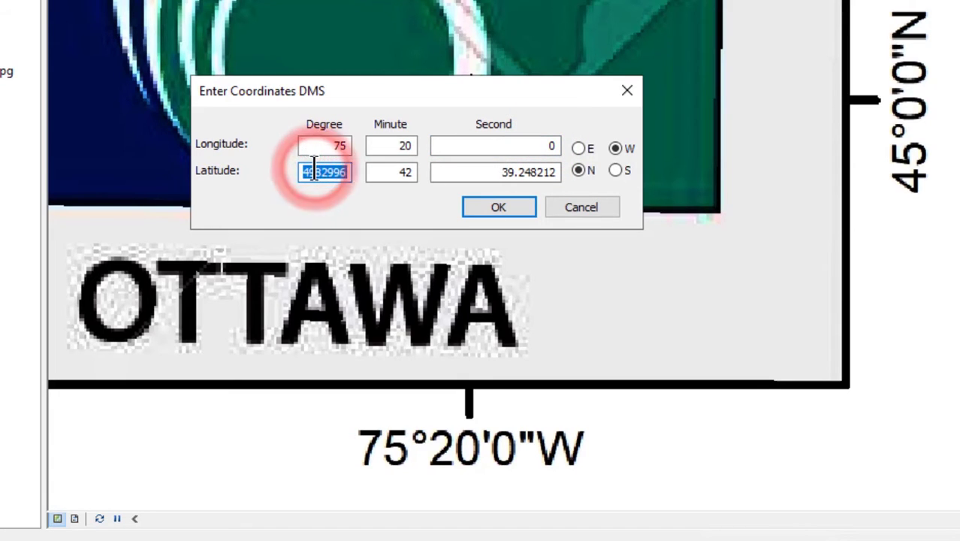
text(45)
text(0)
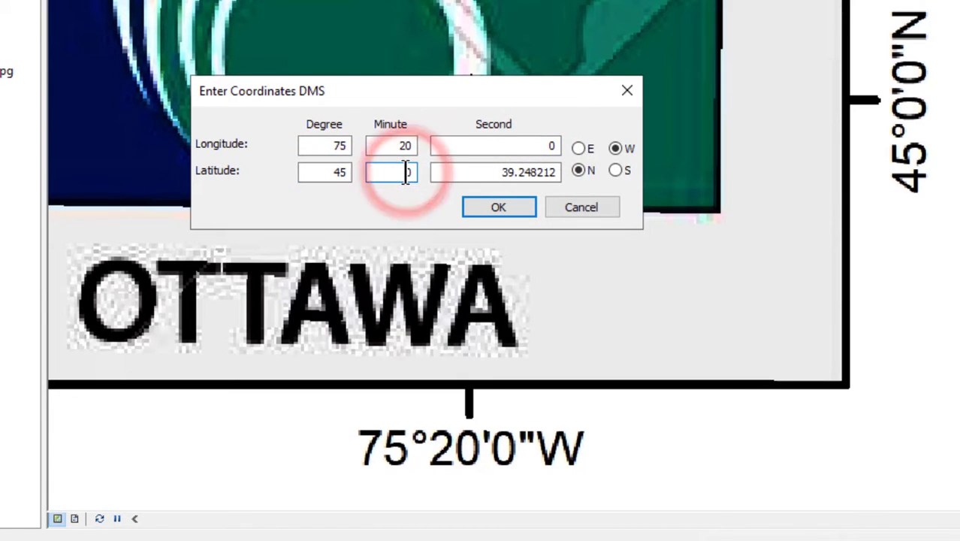
double_click(536, 172)
text(0)
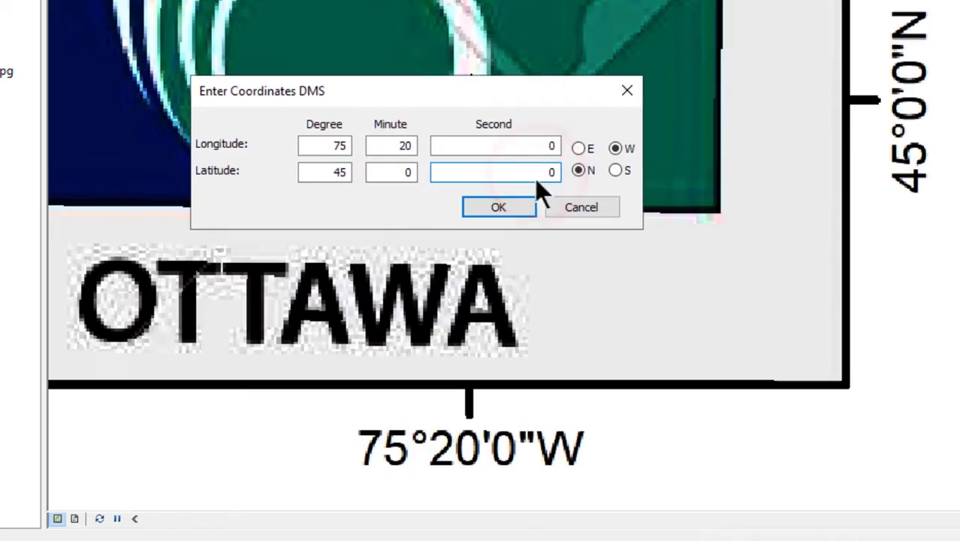
click(528, 203)
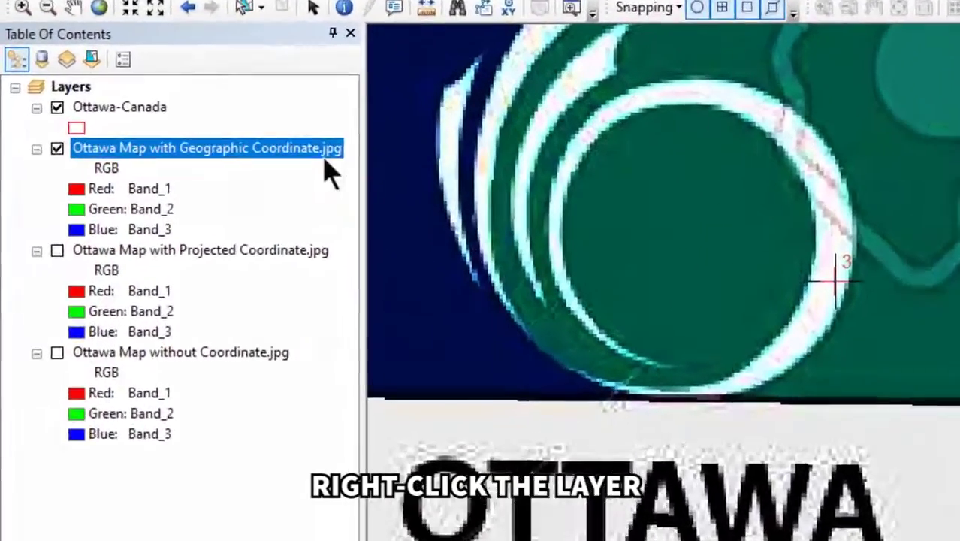
- Zoom to the bottom-left corner and place control point 4 on the grid cross
right_click(190, 149)
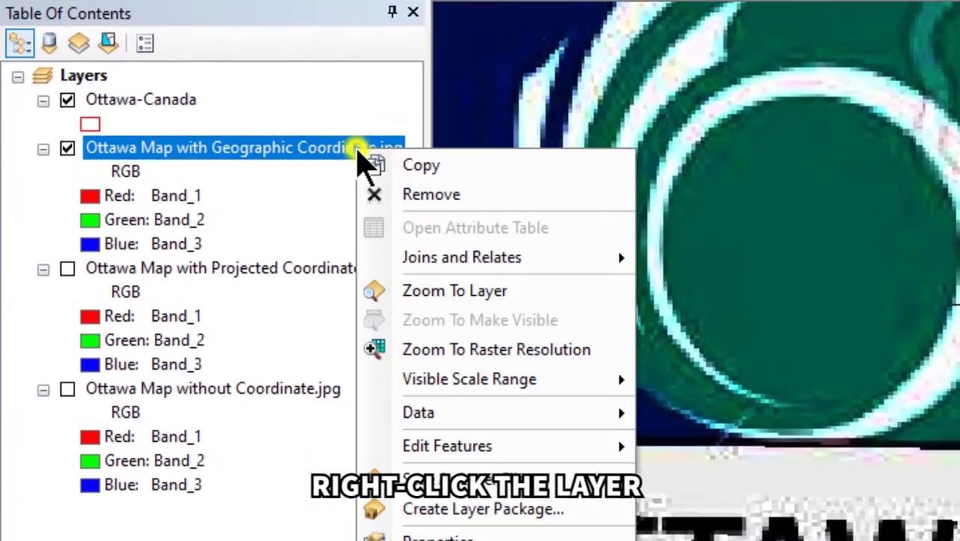
click(424, 290)
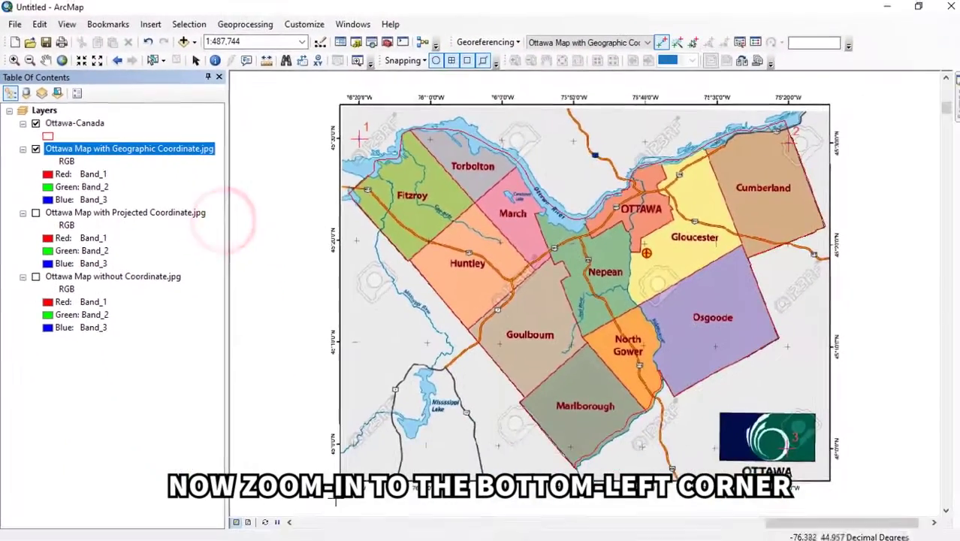
scroll(333, 496, down, 8)
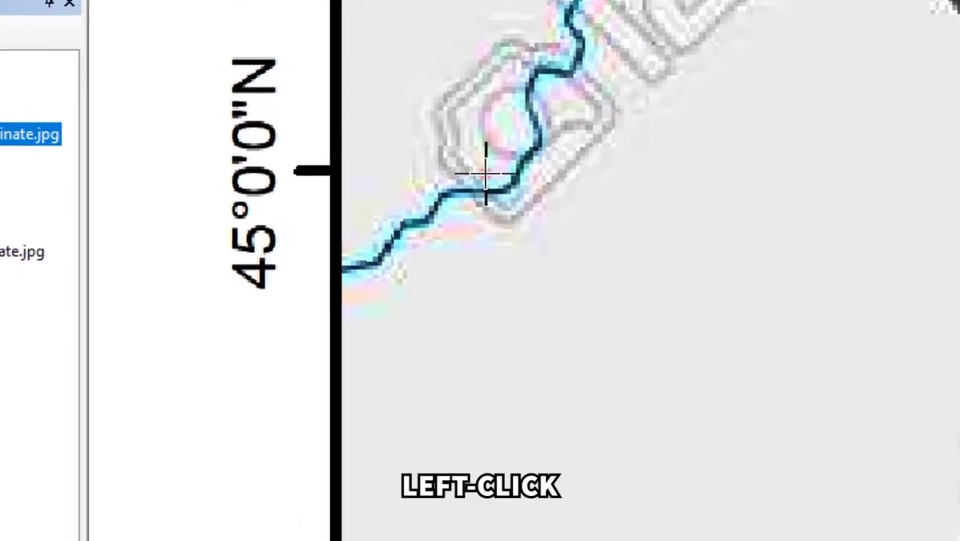
click(485, 172)
- Enter control point 4's target in DMS as 76°20'0"W, 45°0'0"N
right_click(488, 176)
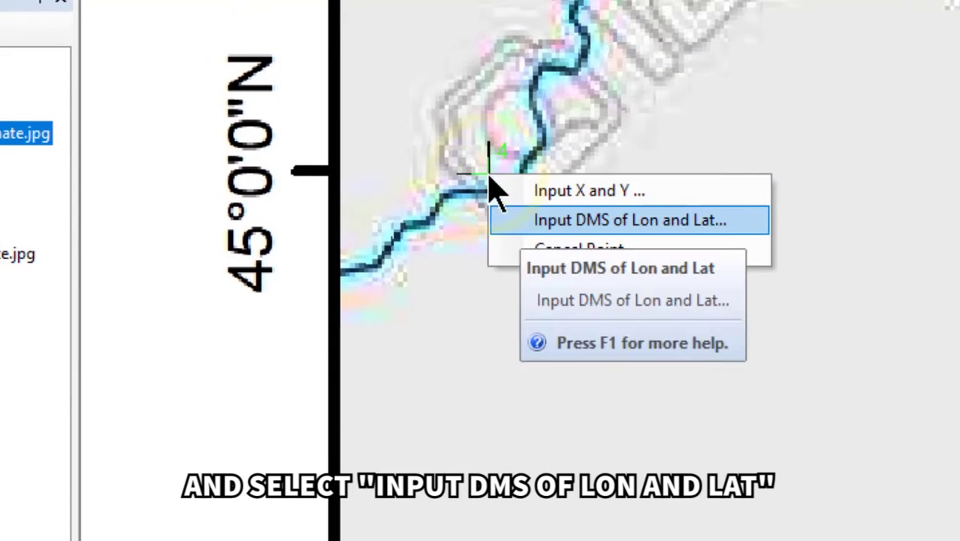
click(519, 214)
drag(518, 276, 481, 197)
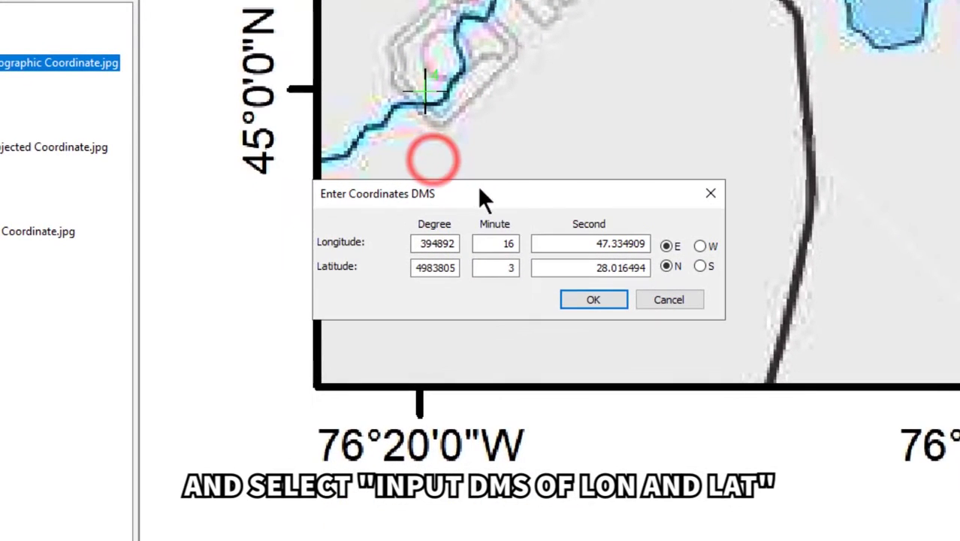
click(699, 247)
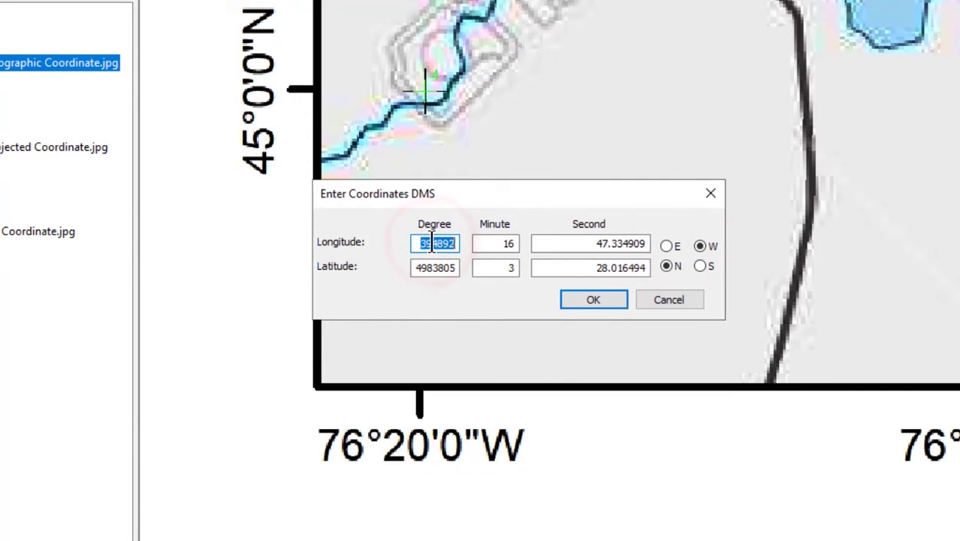
text(20)
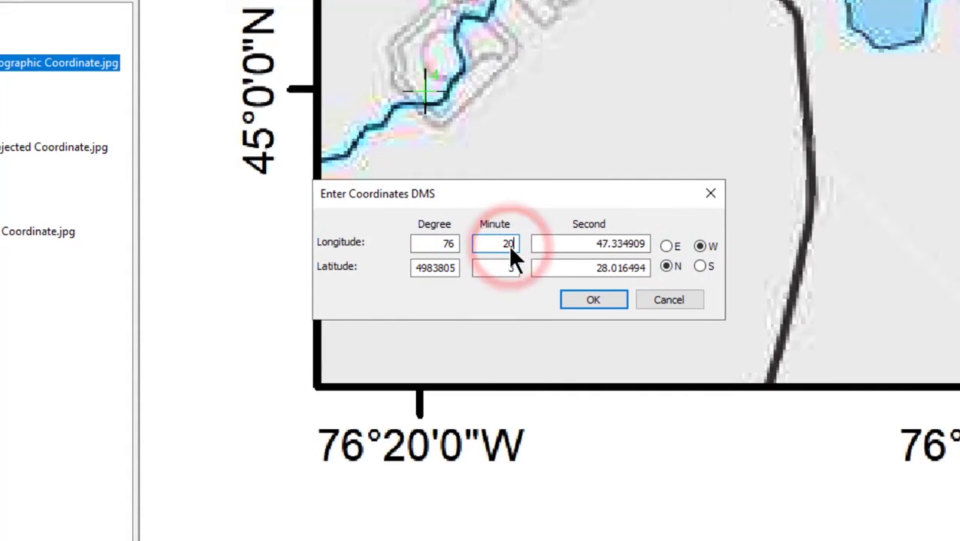
text(0)
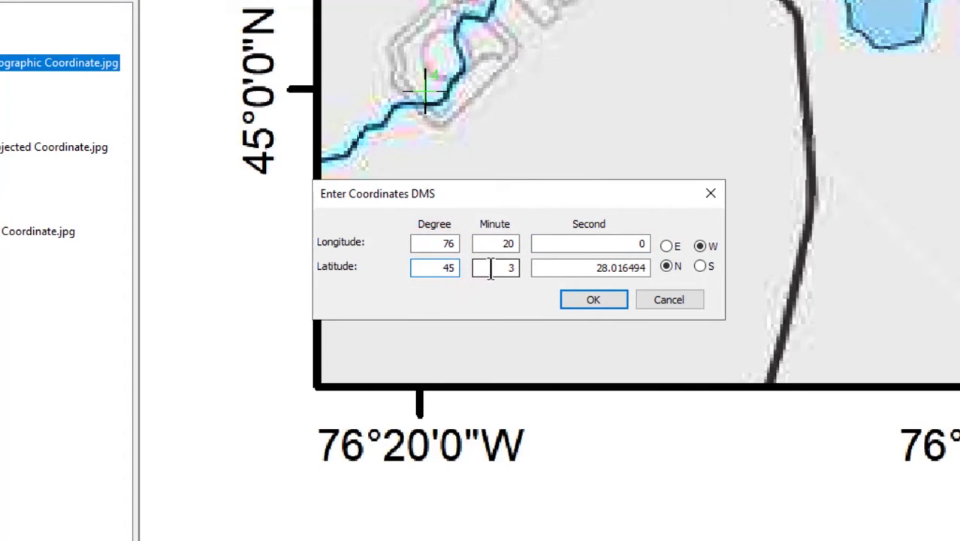
text(0)
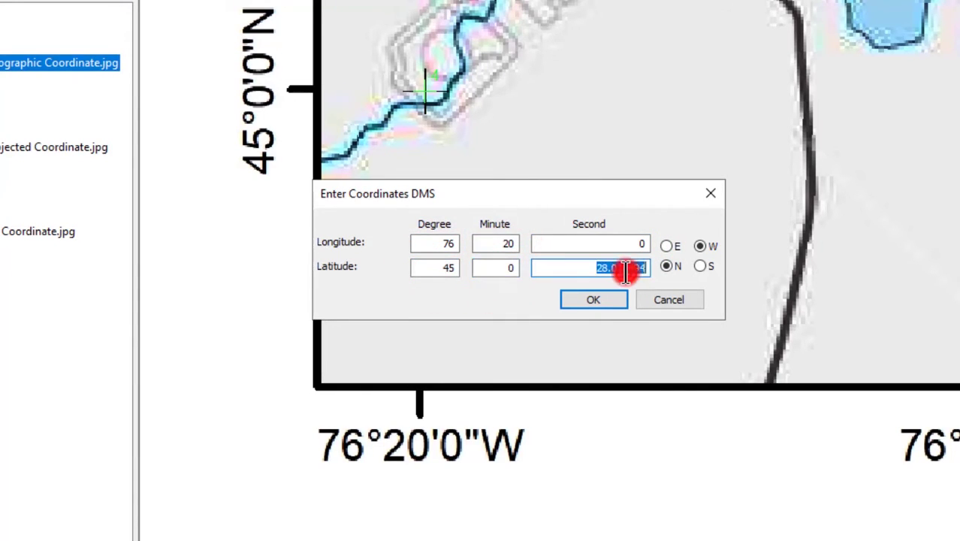
text(0)
click(620, 299)
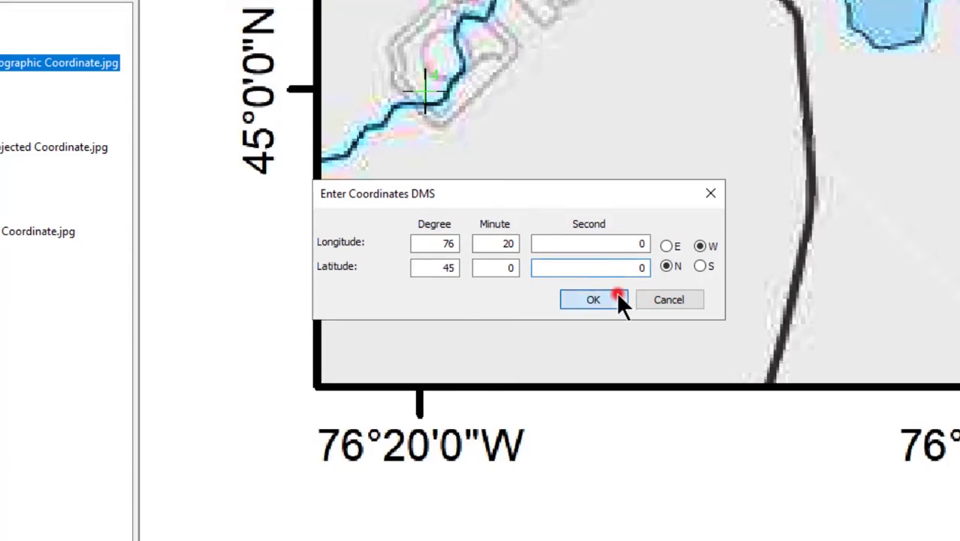
- Fit the geographic-coordinate map in view and run Update Georeferencing on it
right_click(180, 150)
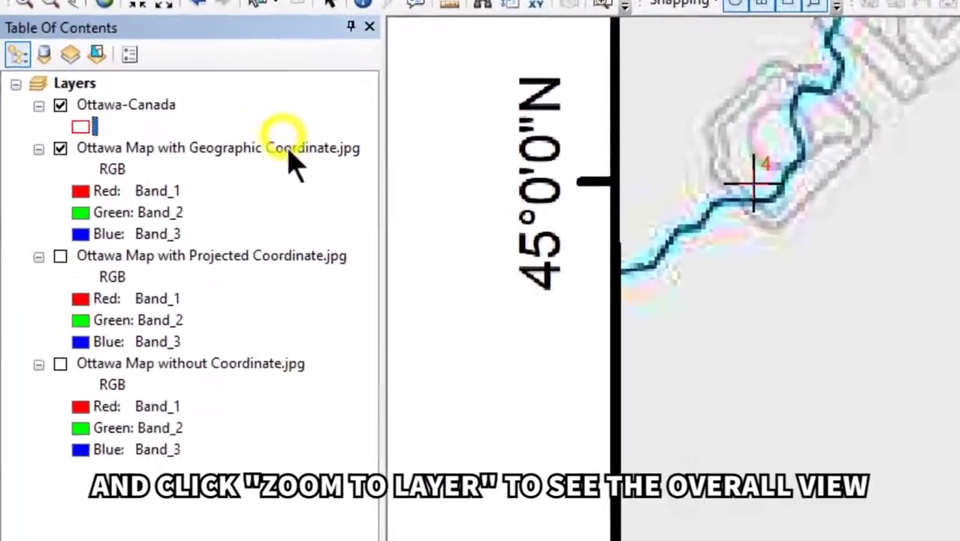
click(219, 232)
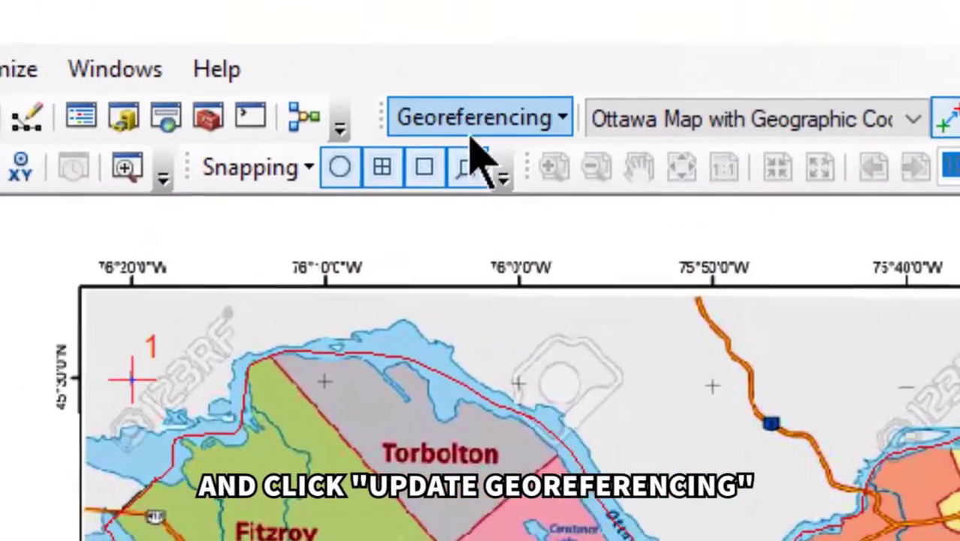
click(483, 45)
click(487, 55)
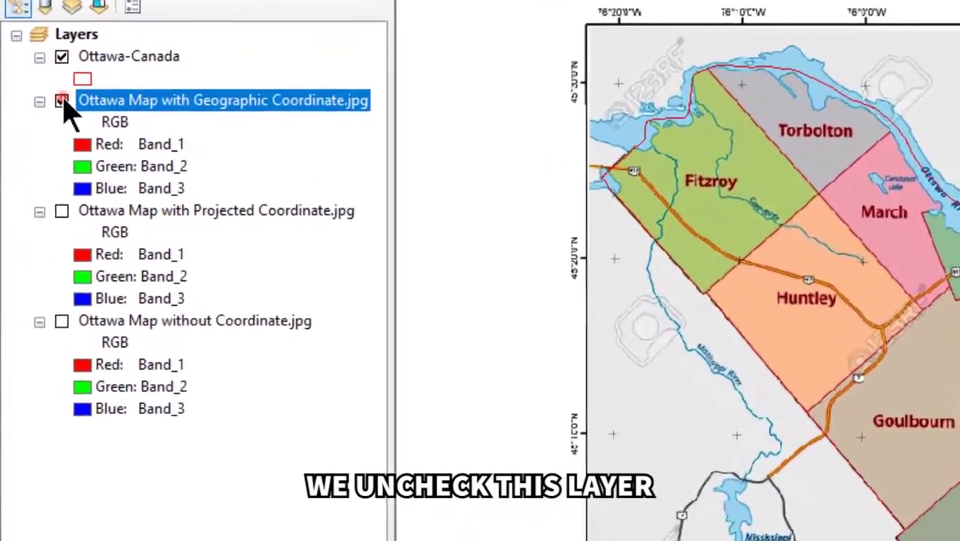
- Hide the geographic map, show the projected map, and make it the georeferencing layer
click(36, 149)
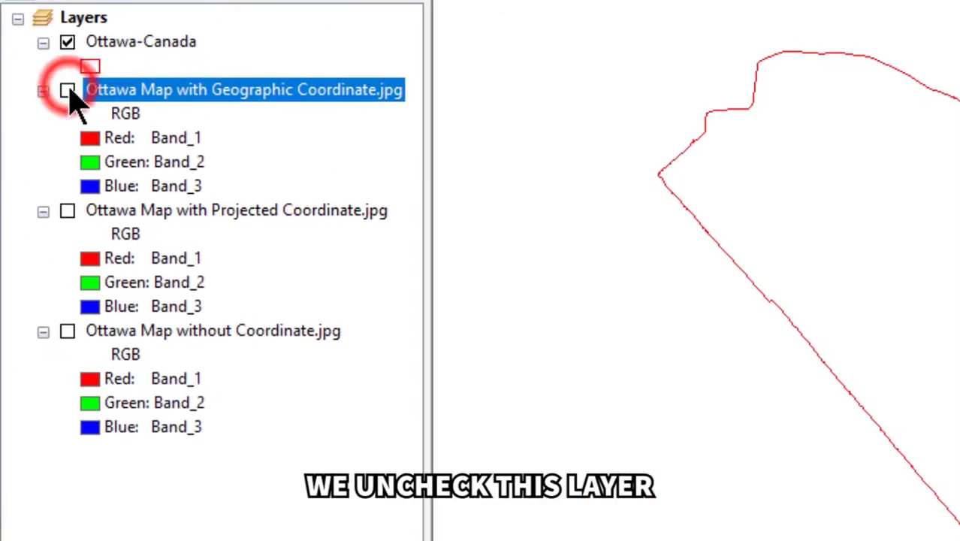
click(67, 211)
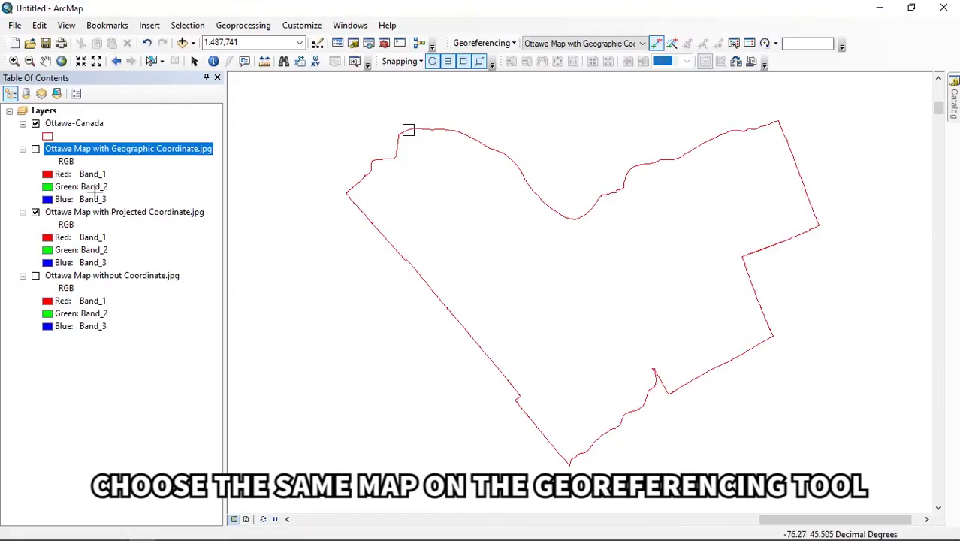
click(589, 44)
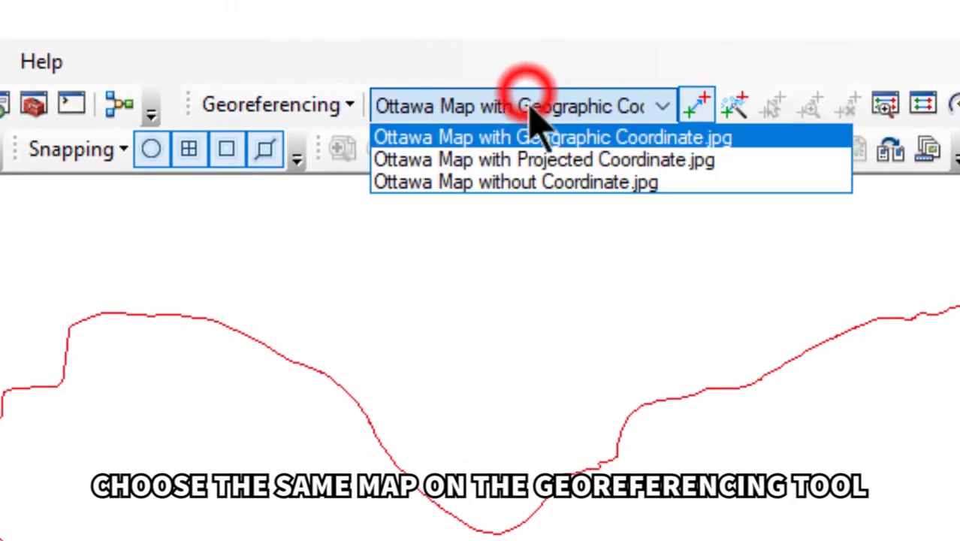
click(546, 166)
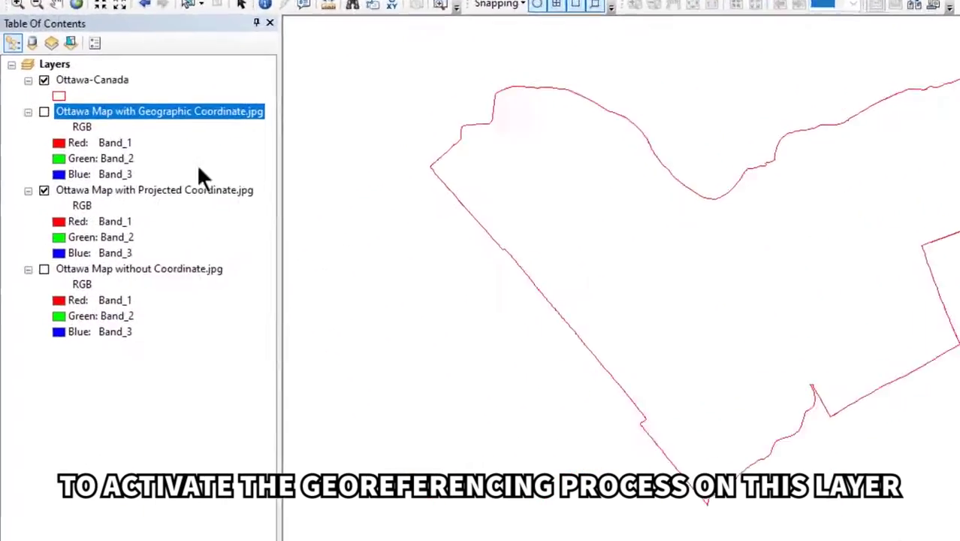
- Zoom into the projected map's top-left corner and place a control point on the grid intersection
right_click(112, 194)
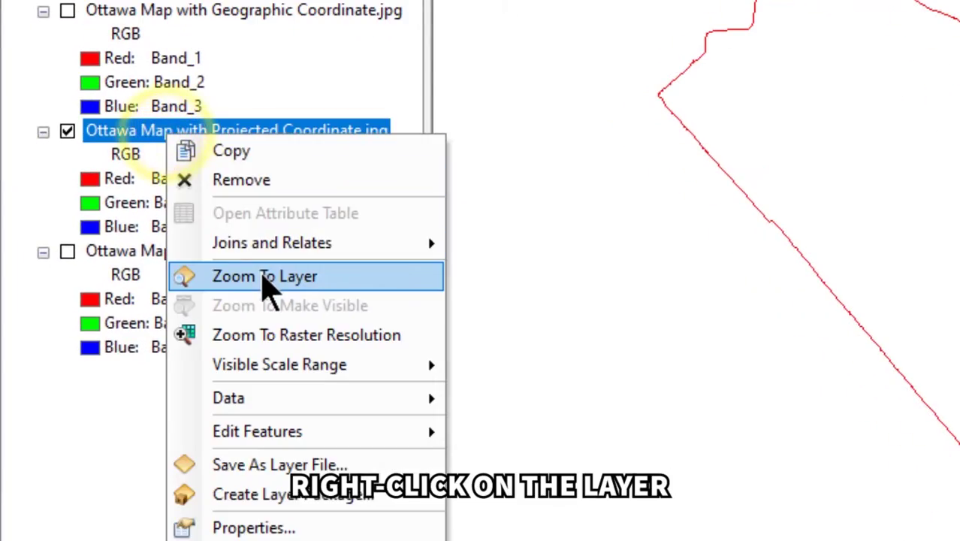
click(171, 290)
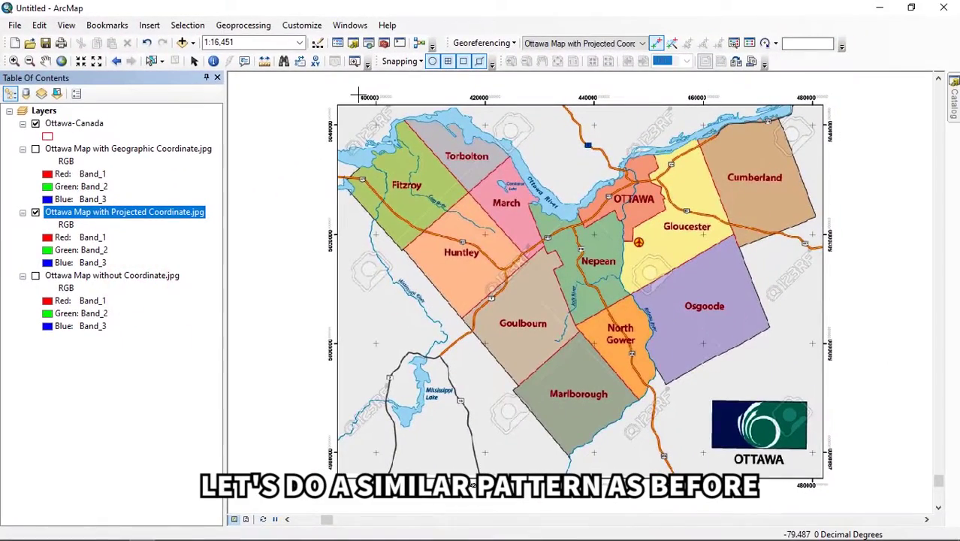
scroll(359, 96, up, 5)
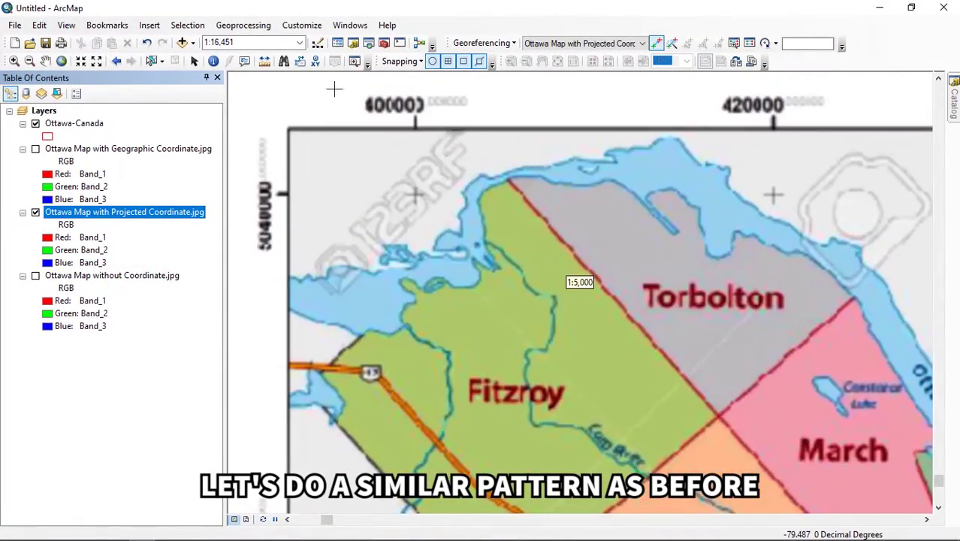
scroll(556, 316, up, 3)
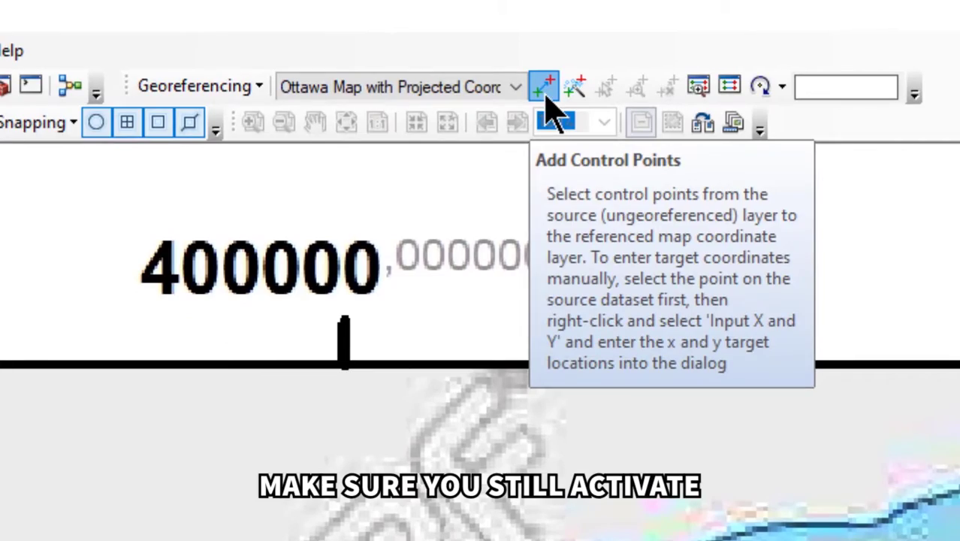
click(545, 92)
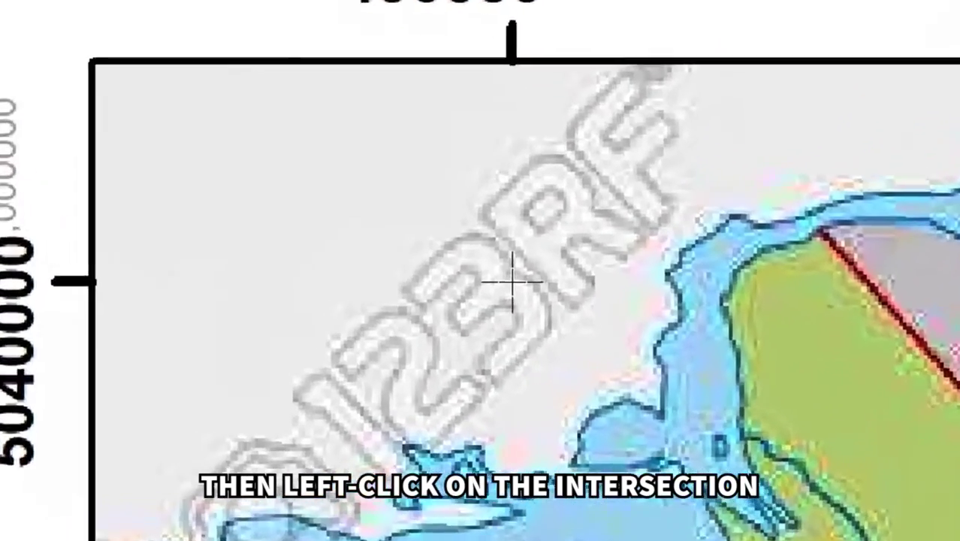
click(512, 281)
- Enter the point's target as X 400000, Y 5040000
right_click(511, 282)
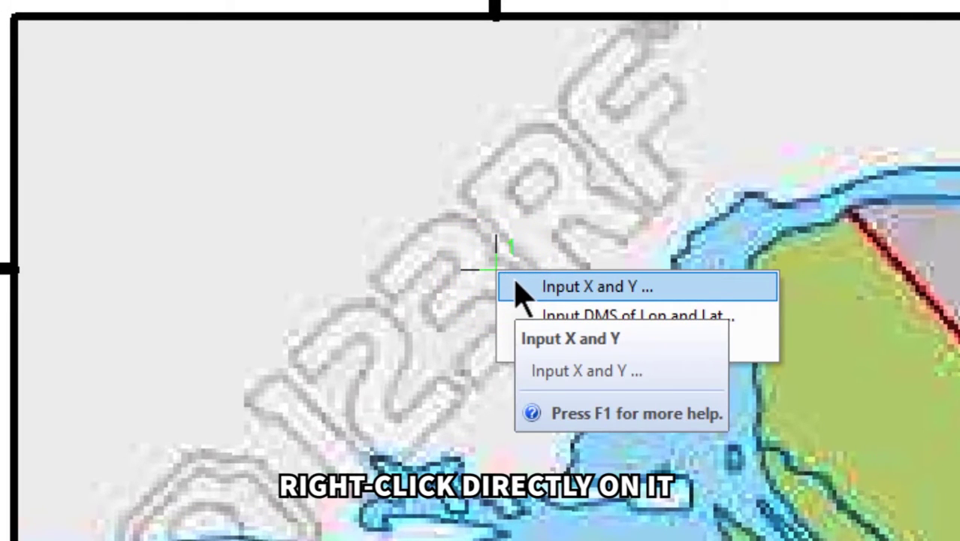
click(517, 285)
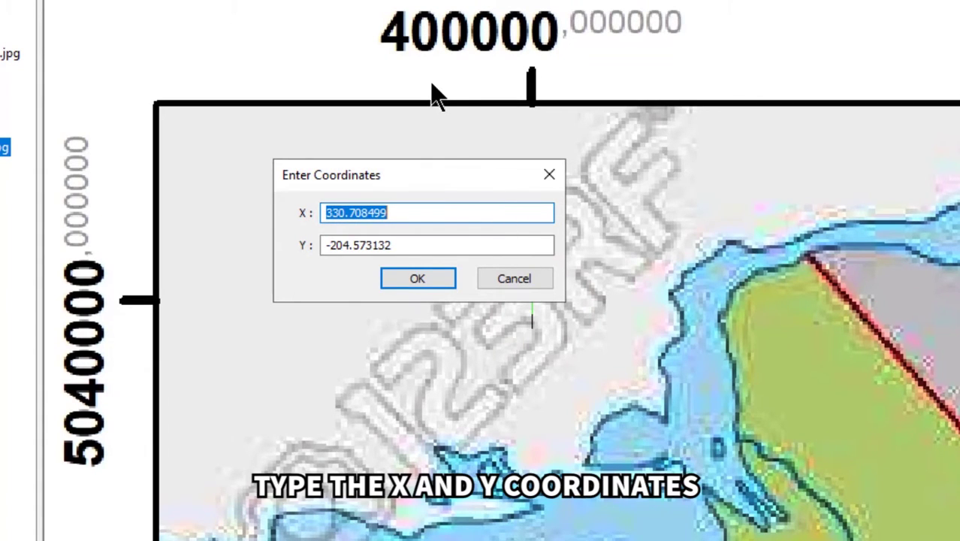
text(400000)
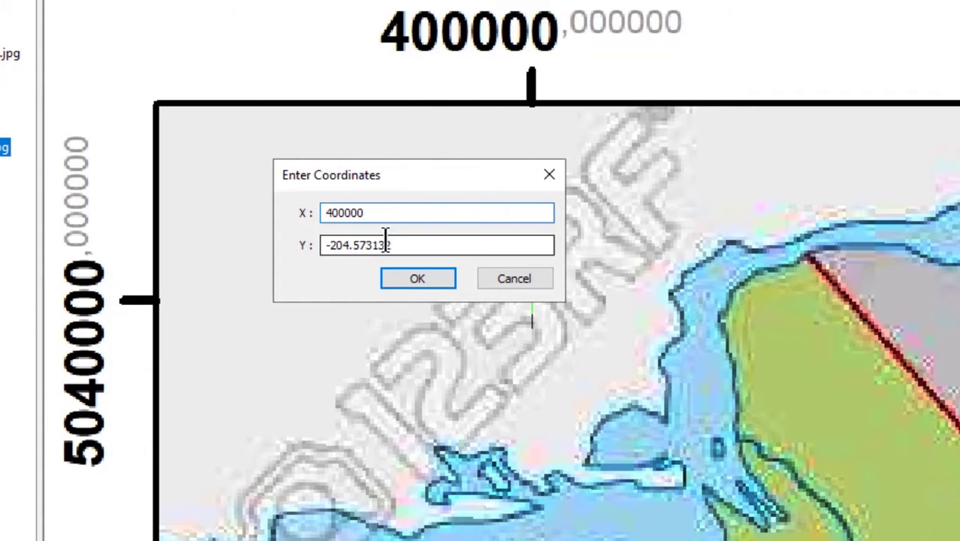
double_click(386, 239)
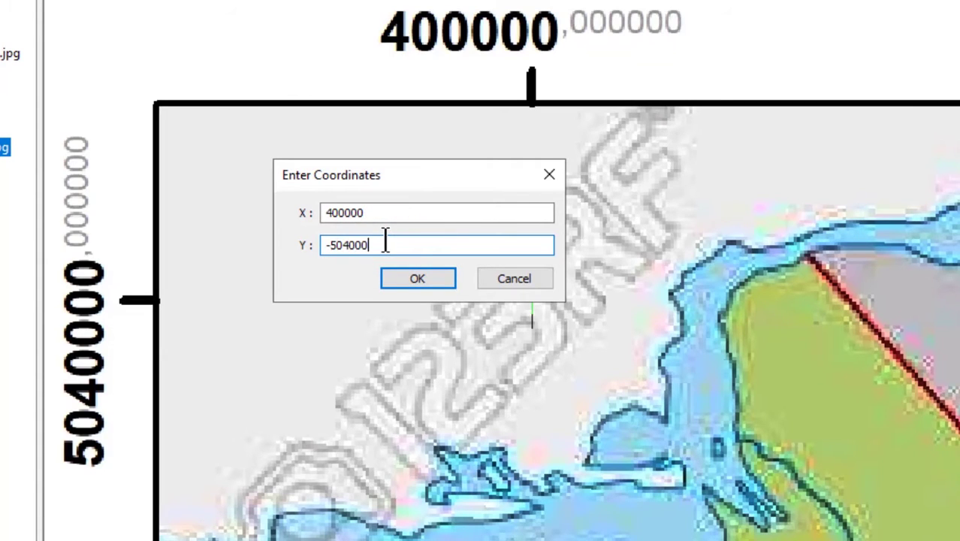
click(333, 247)
key(BackSpace)
key(BackSpace)
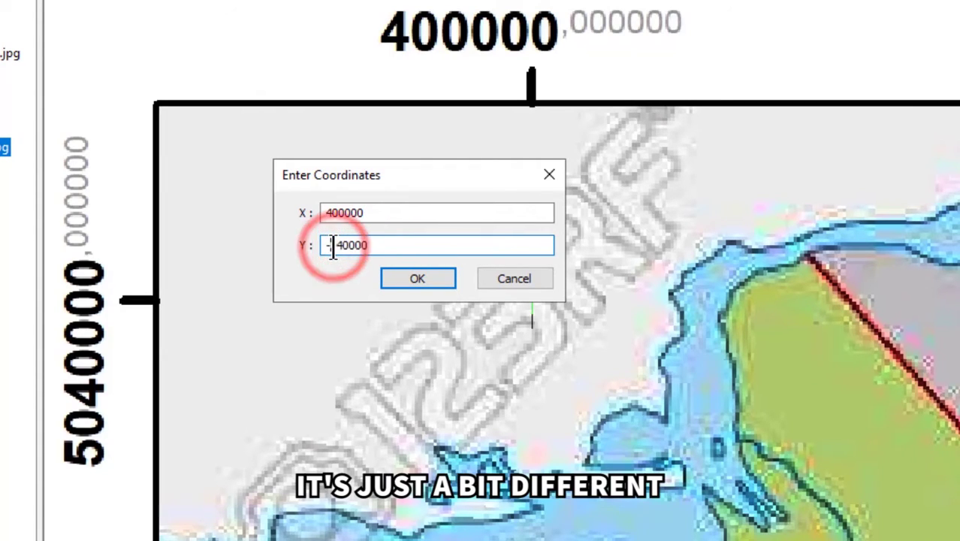
click(415, 275)
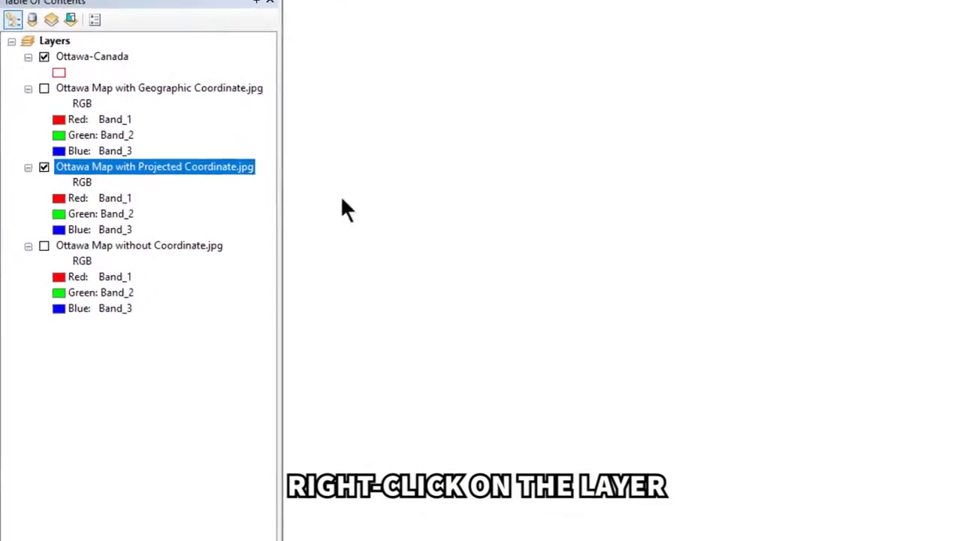
- Zoom into the projected map and place control point 2 at the top-right grid intersection
right_click(185, 212)
click(453, 182)
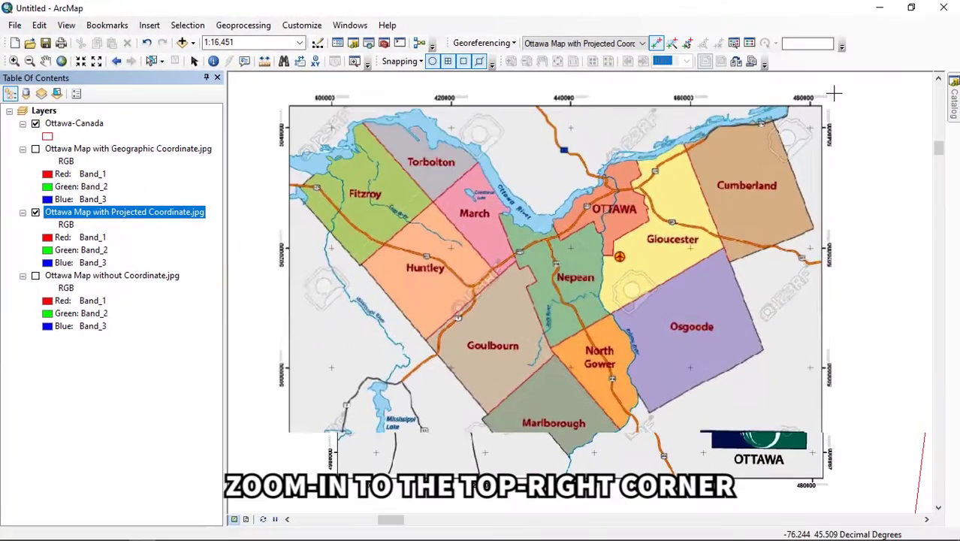
scroll(834, 93, up, 6)
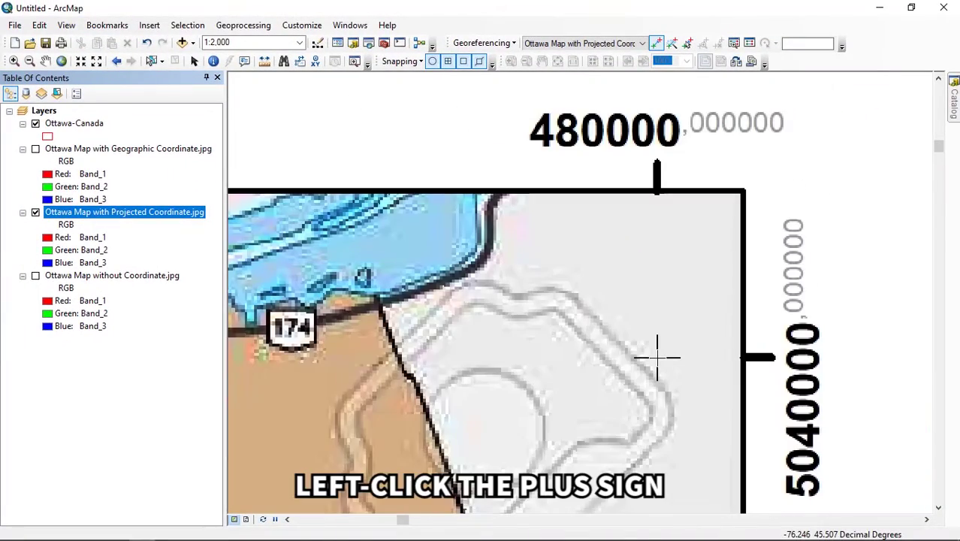
click(657, 357)
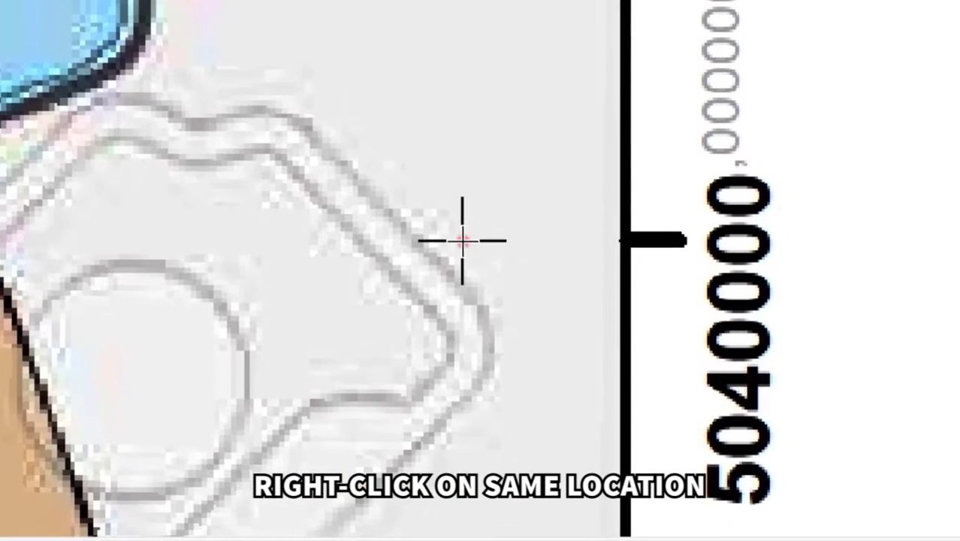
- Enter control point 2's target as X 480000, Y 5040000
right_click(462, 240)
click(474, 250)
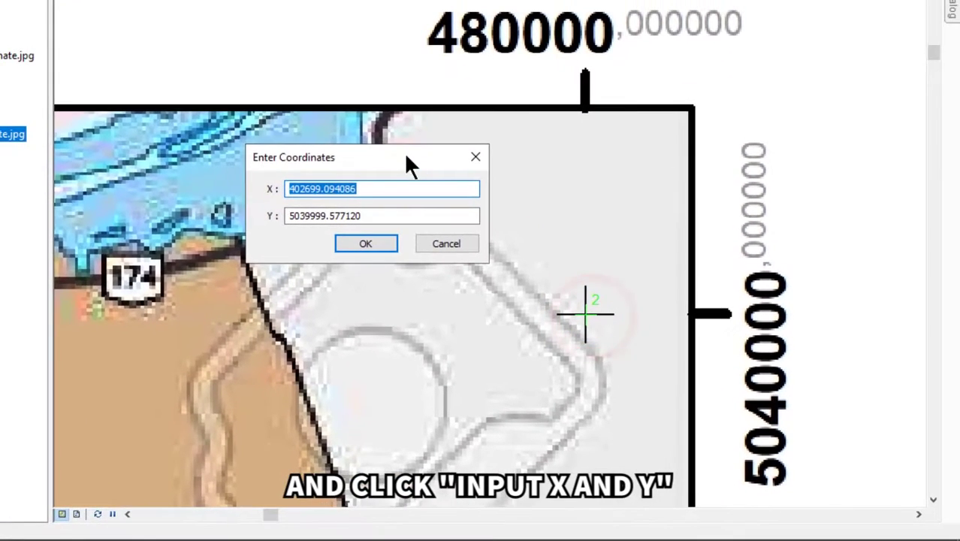
drag(331, 105, 497, 104)
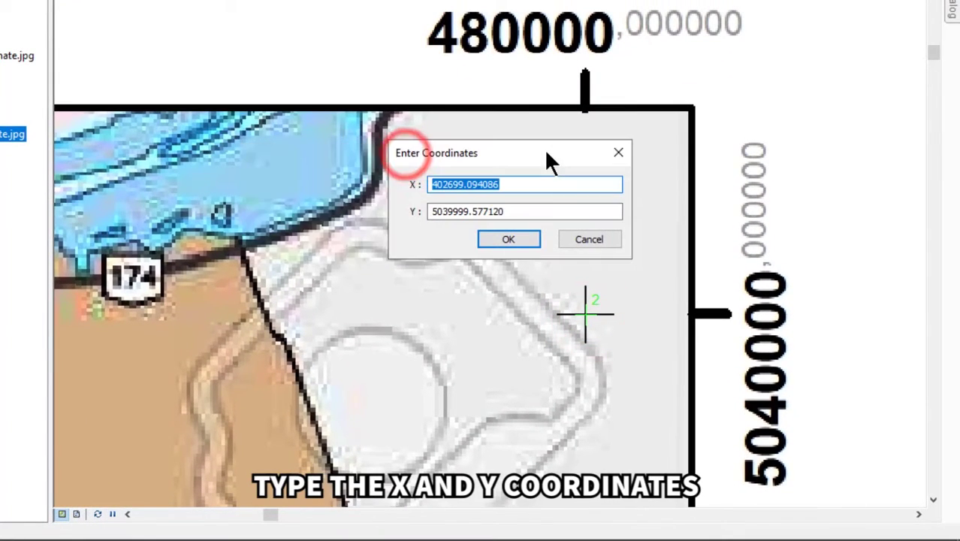
text(48)
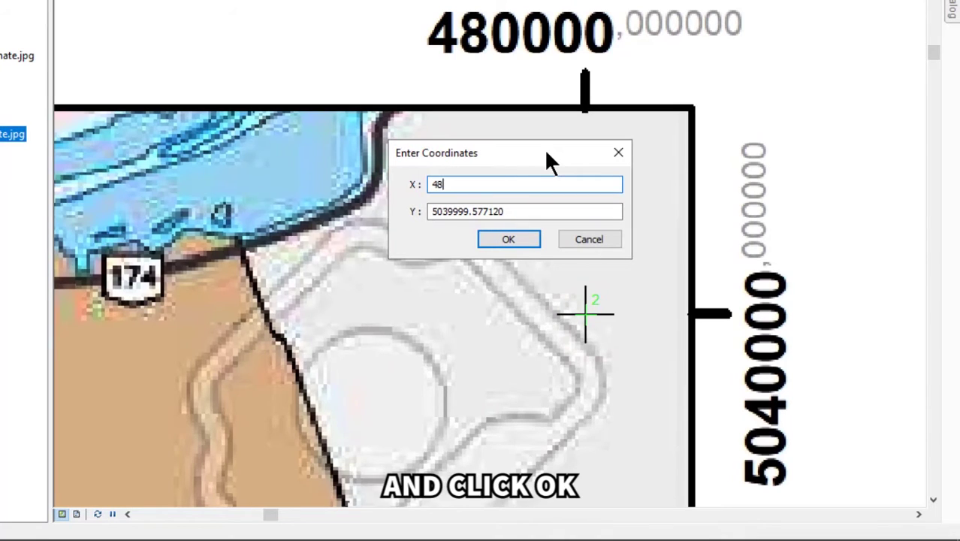
text(0000)
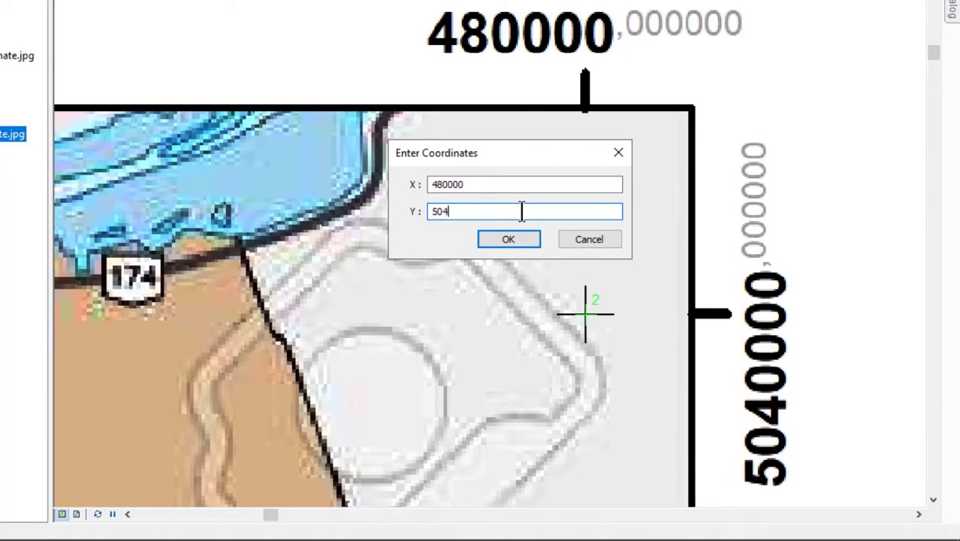
click(509, 238)
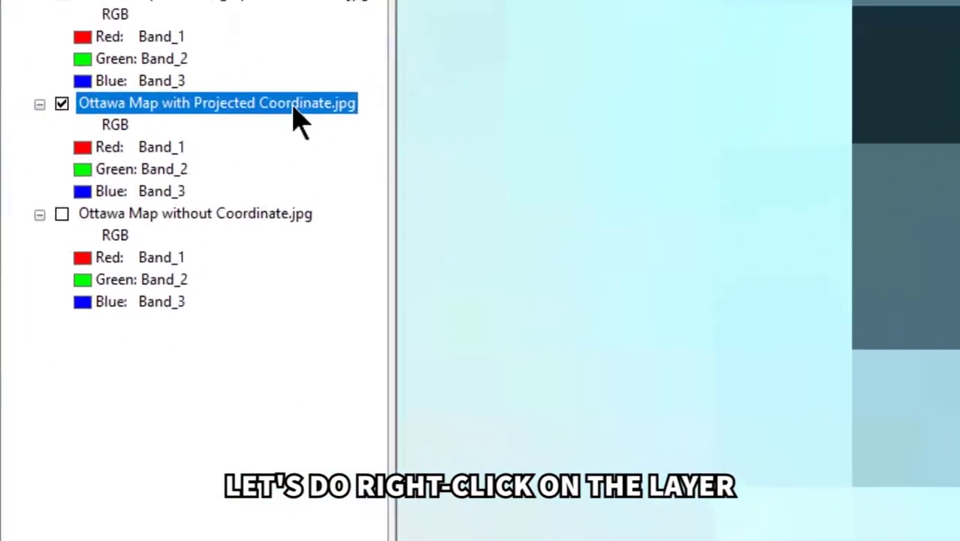
- Zoom into the projected map's bottom-right corner and place control point 3 there
right_click(295, 109)
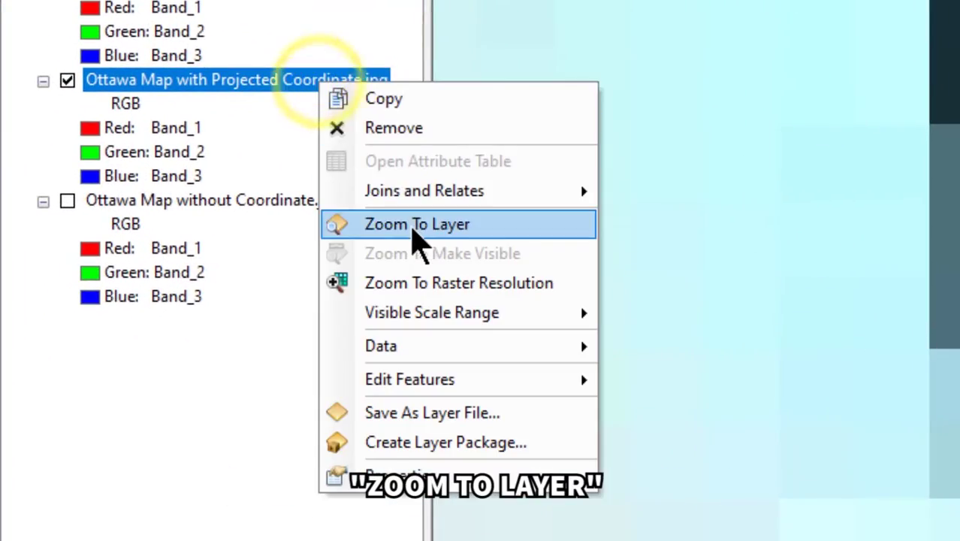
click(392, 255)
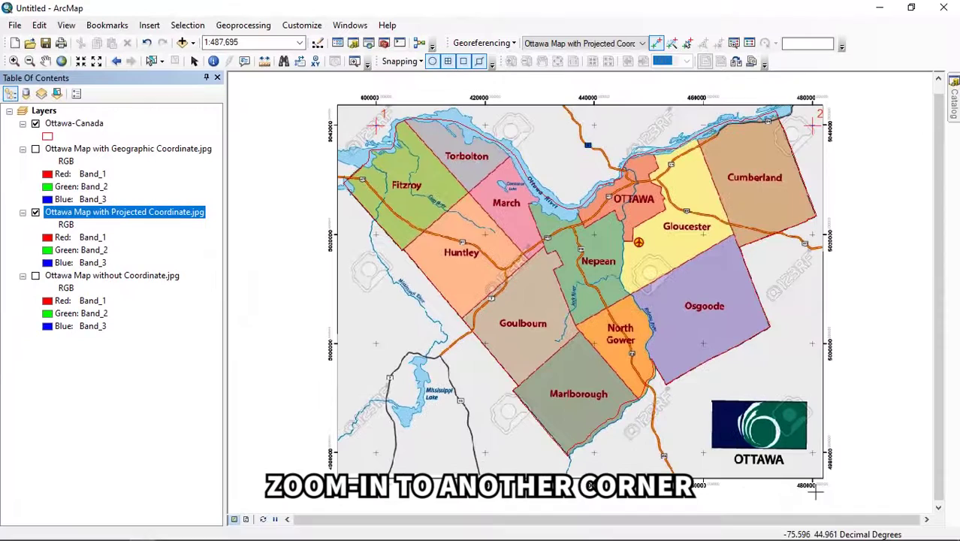
scroll(827, 495, up, 5)
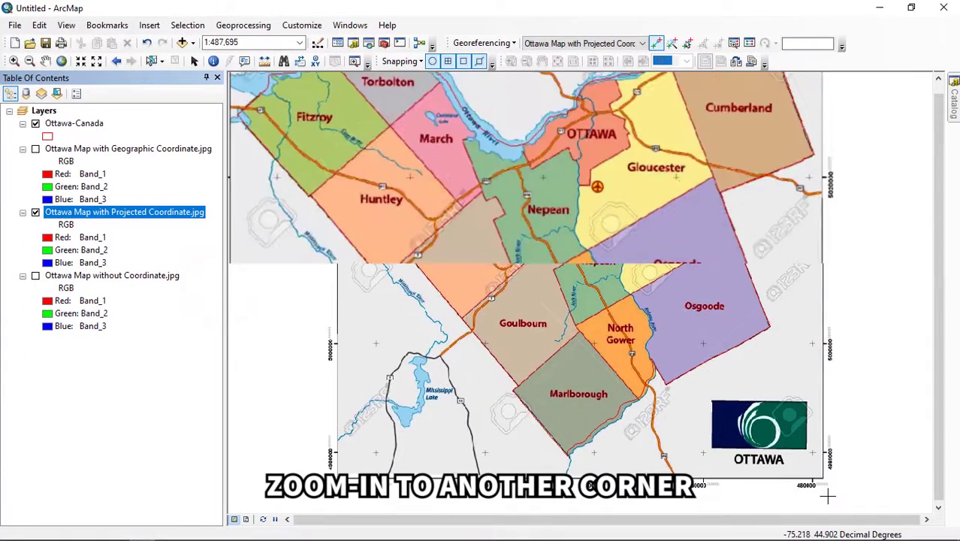
scroll(732, 228, up, 2)
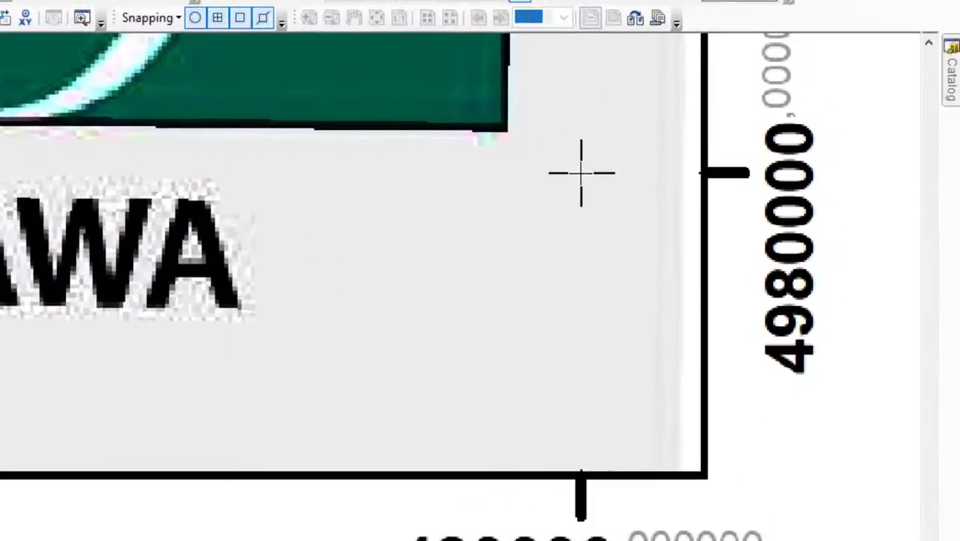
click(580, 173)
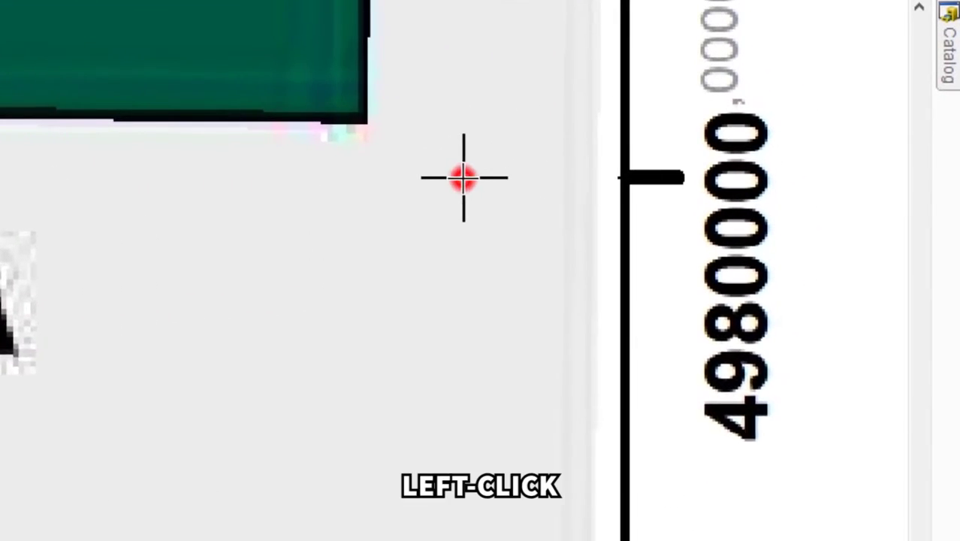
- Enter control point 3's target as X 480000, Y 4980000
right_click(580, 173)
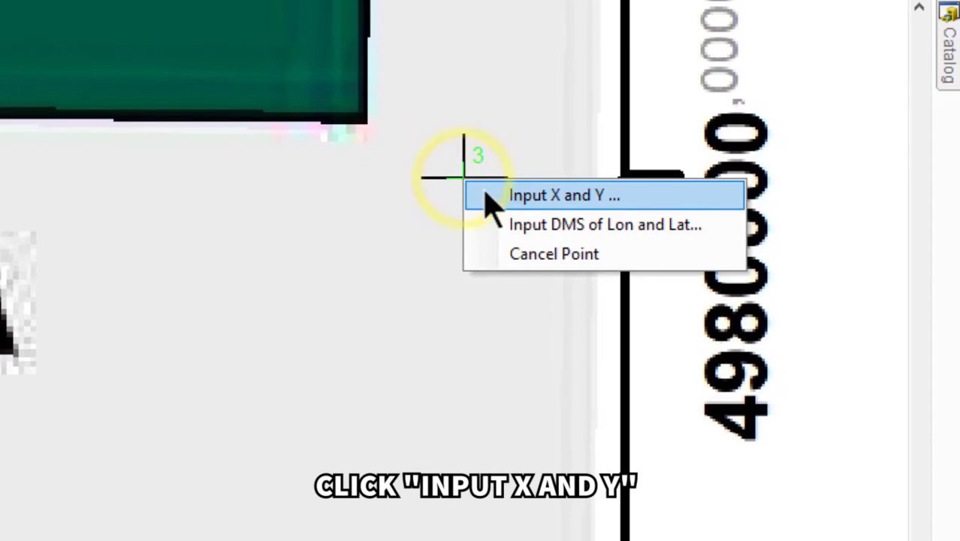
click(488, 197)
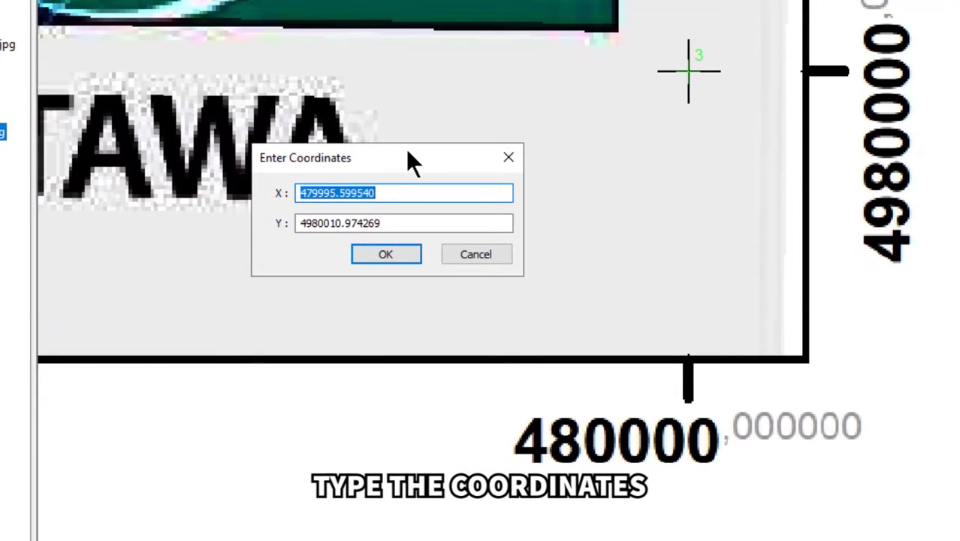
text(480000)
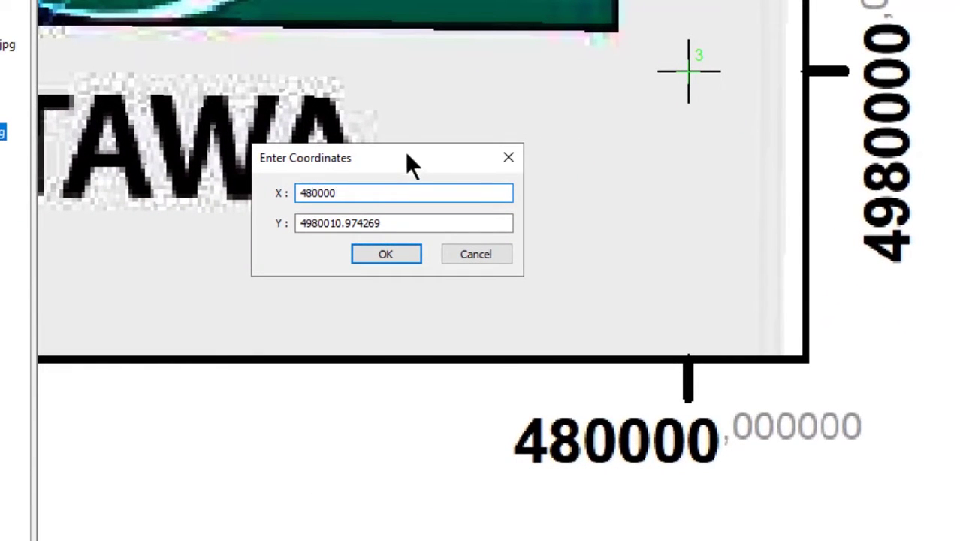
double_click(385, 223)
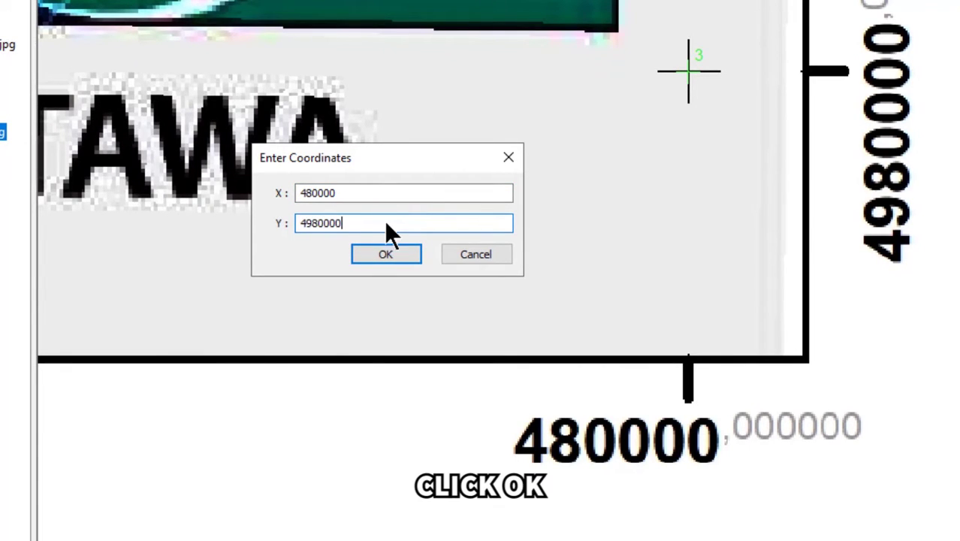
click(376, 255)
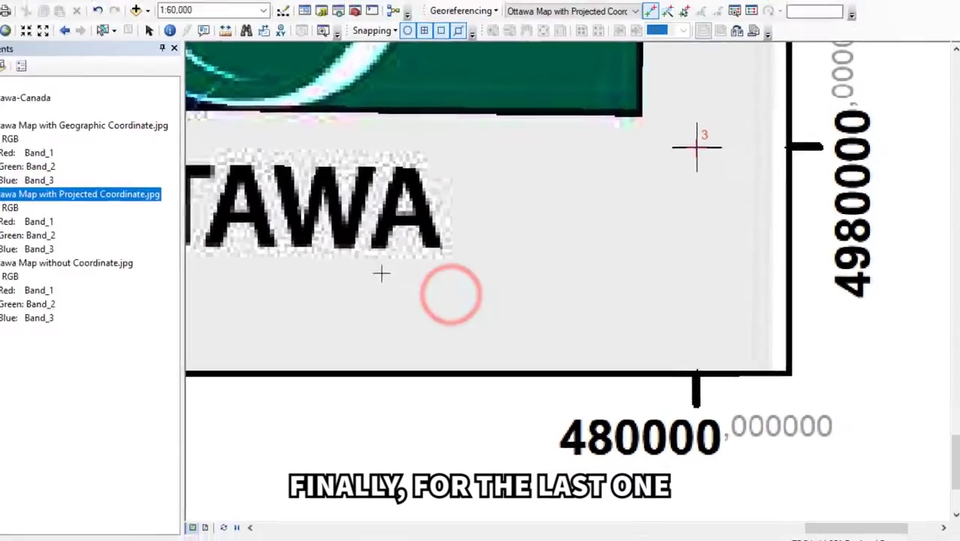
right_click(137, 194)
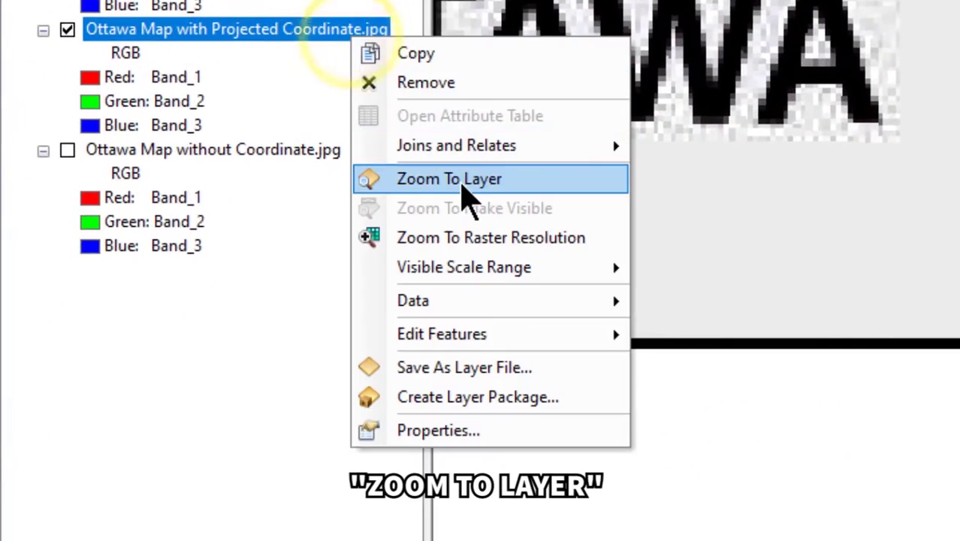
- Tie the bottom-left control point to X 400000, Y 4980000, then zoom to the whole projected map
click(460, 181)
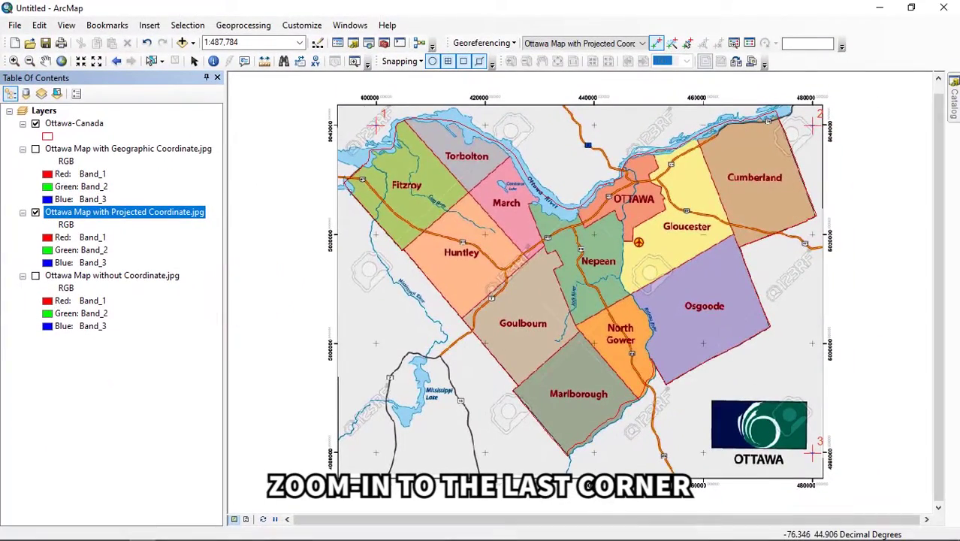
scroll(544, 265, down, 6)
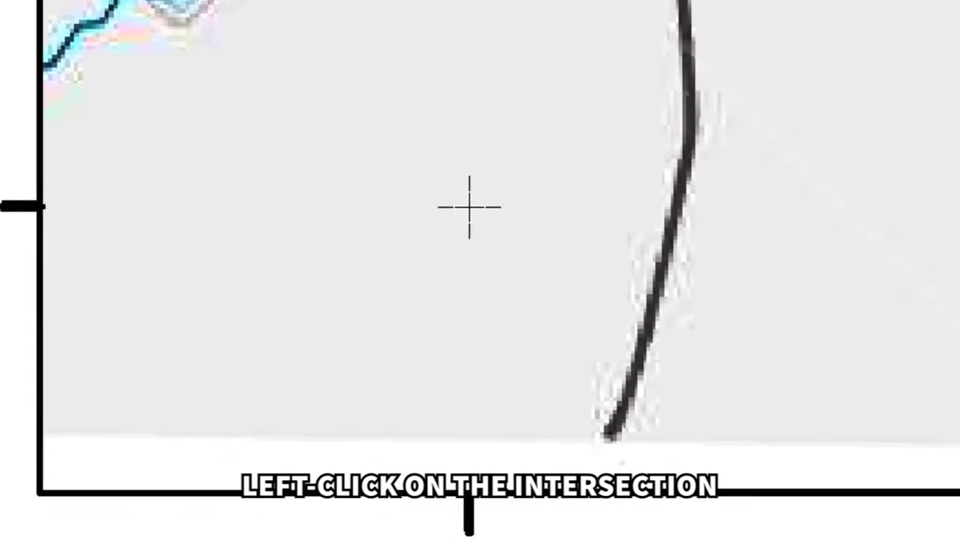
right_click(469, 208)
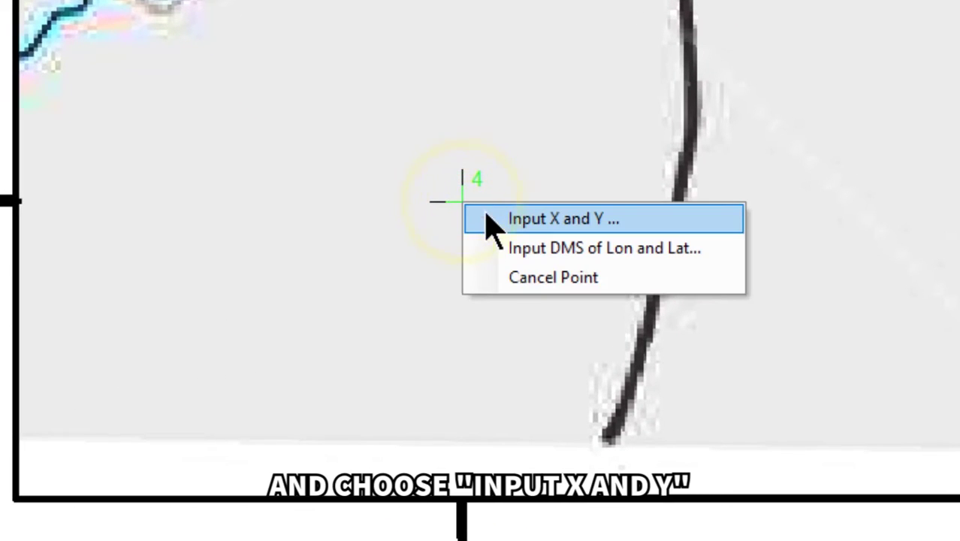
click(486, 221)
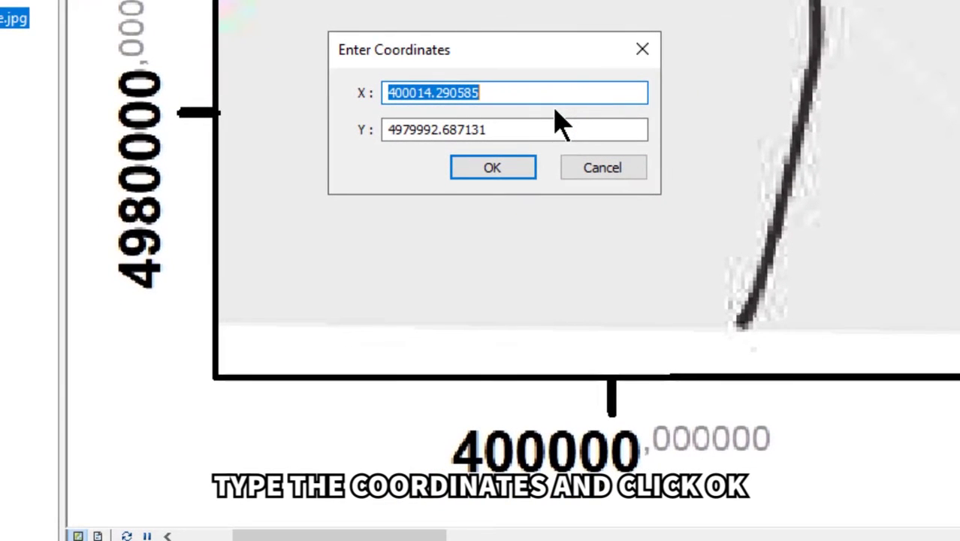
text(400)
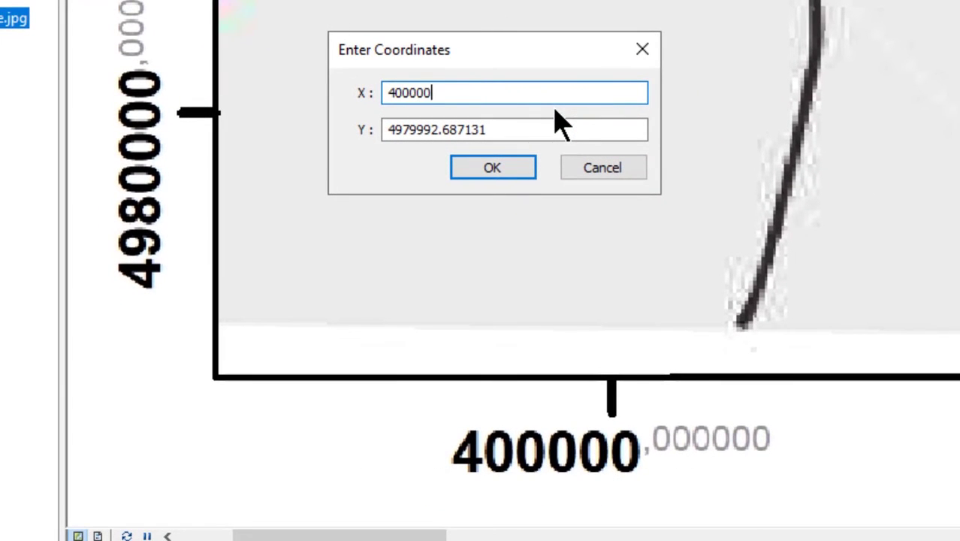
text(000)
double_click(502, 126)
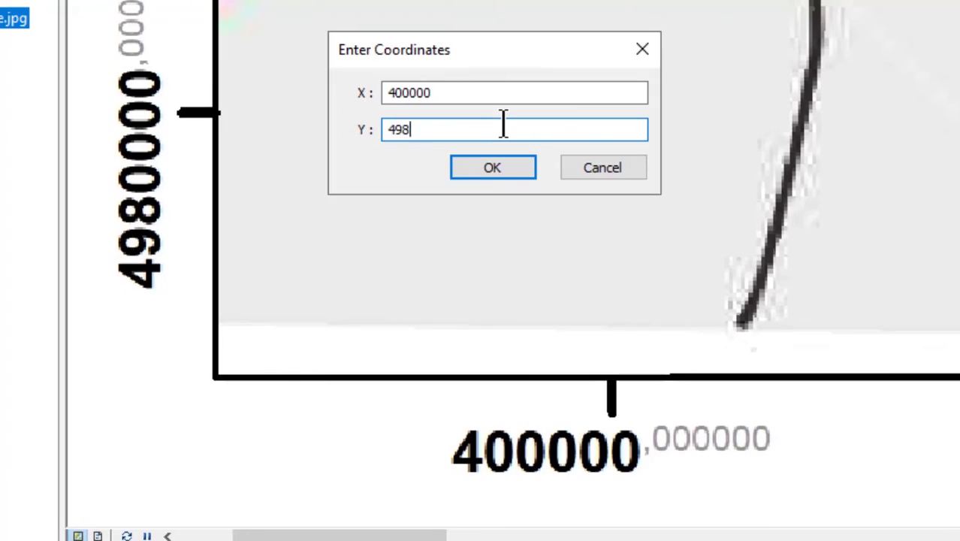
text(4980000)
click(513, 167)
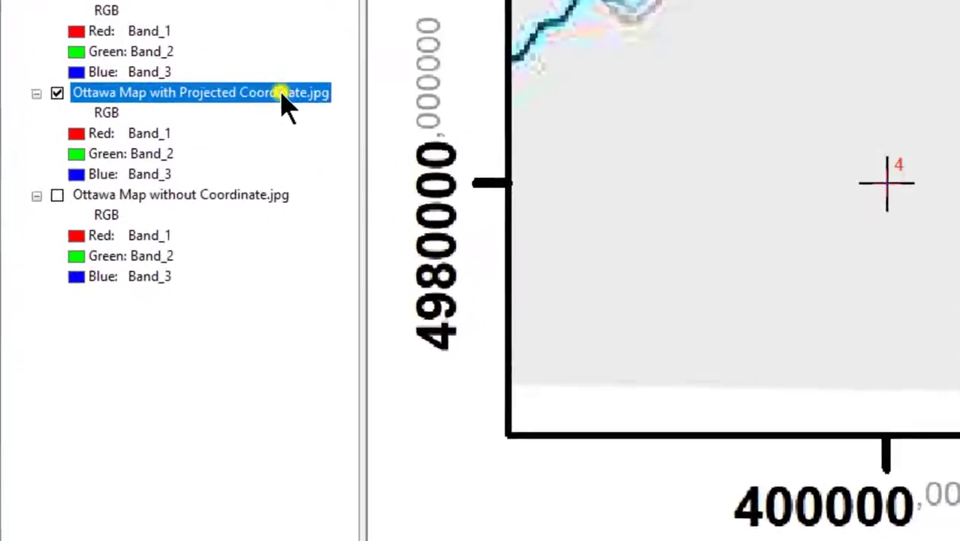
right_click(286, 94)
click(358, 213)
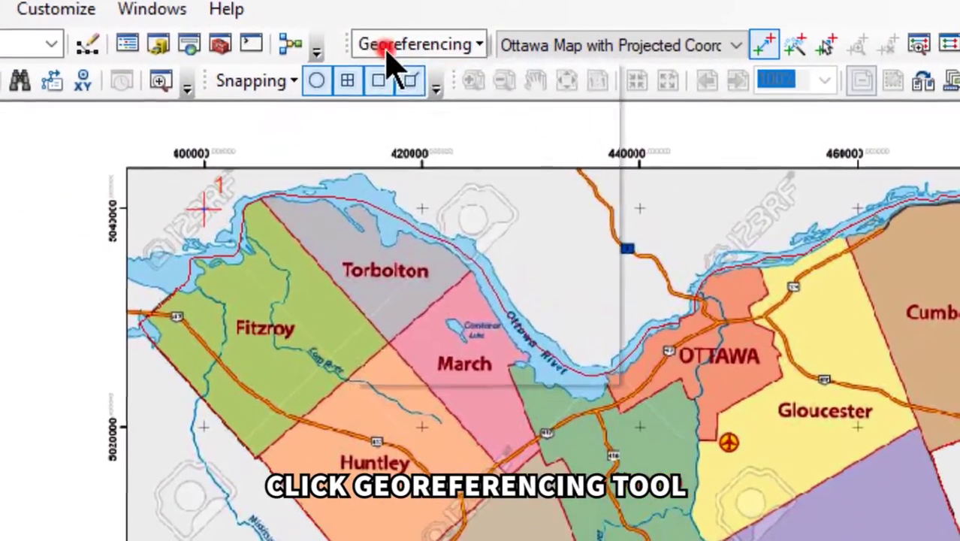
- Update the projected map's georeferencing and toggle the three Ottawa map layers to compare them
click(482, 43)
click(404, 77)
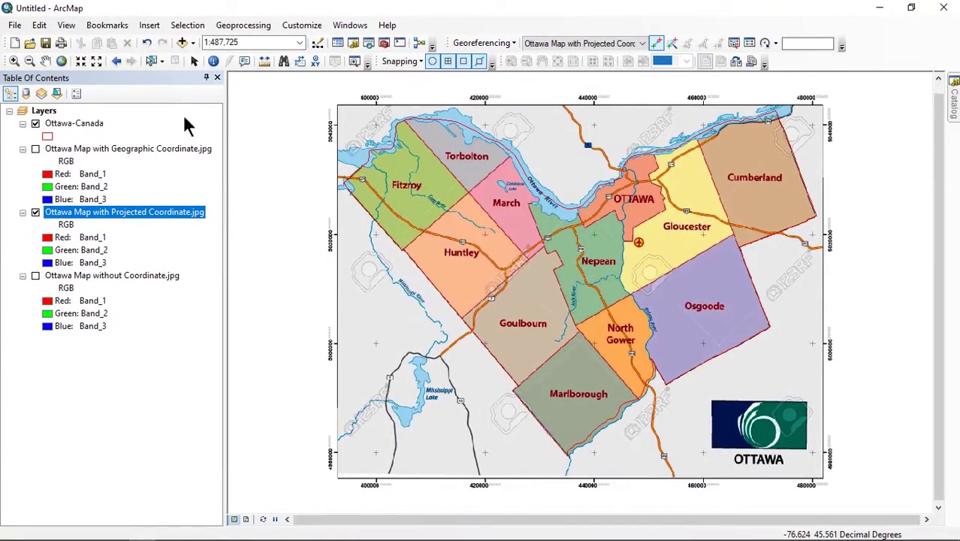
click(35, 149)
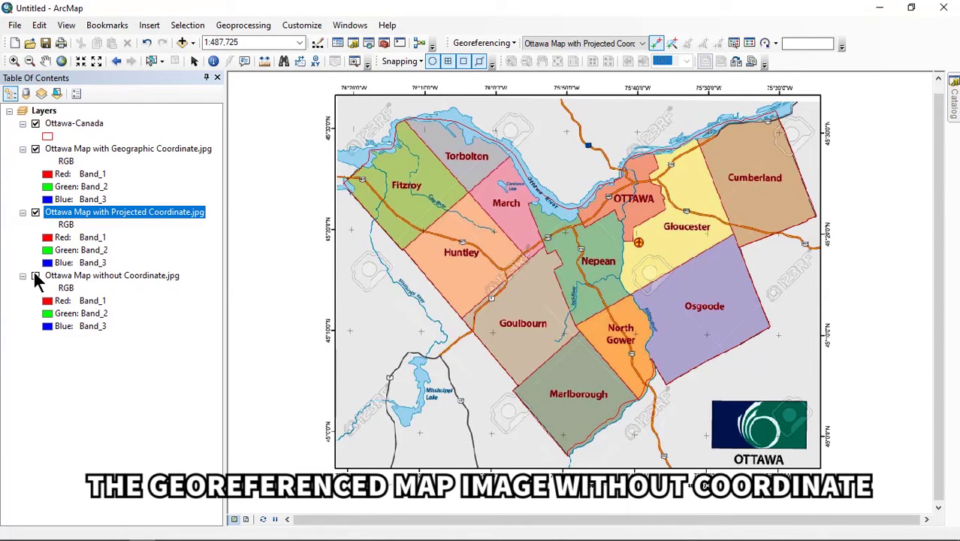
click(36, 276)
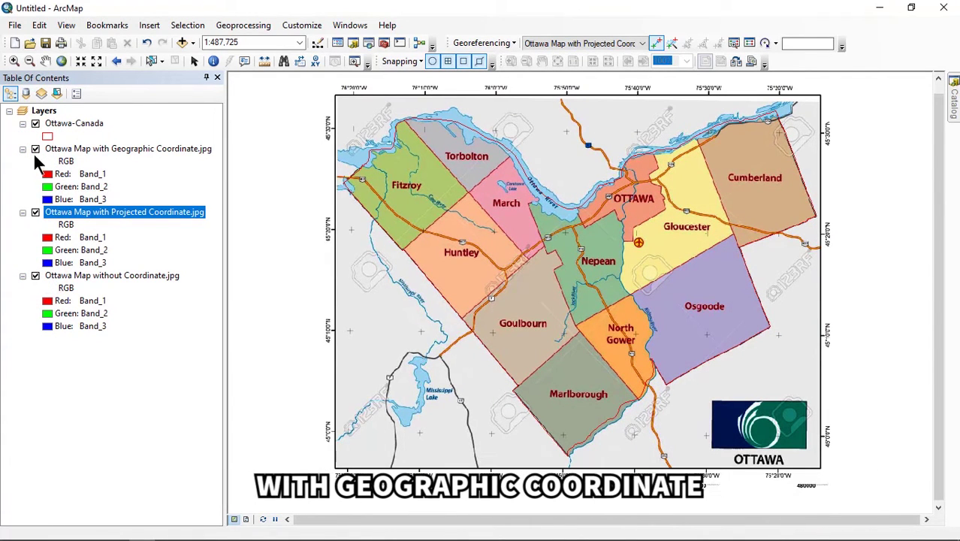
click(35, 150)
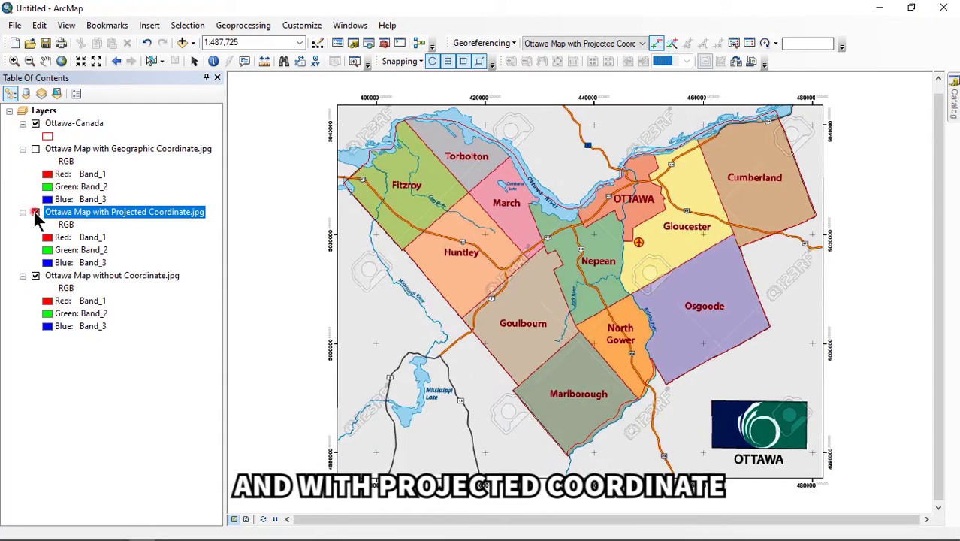
click(35, 212)
click(35, 212)
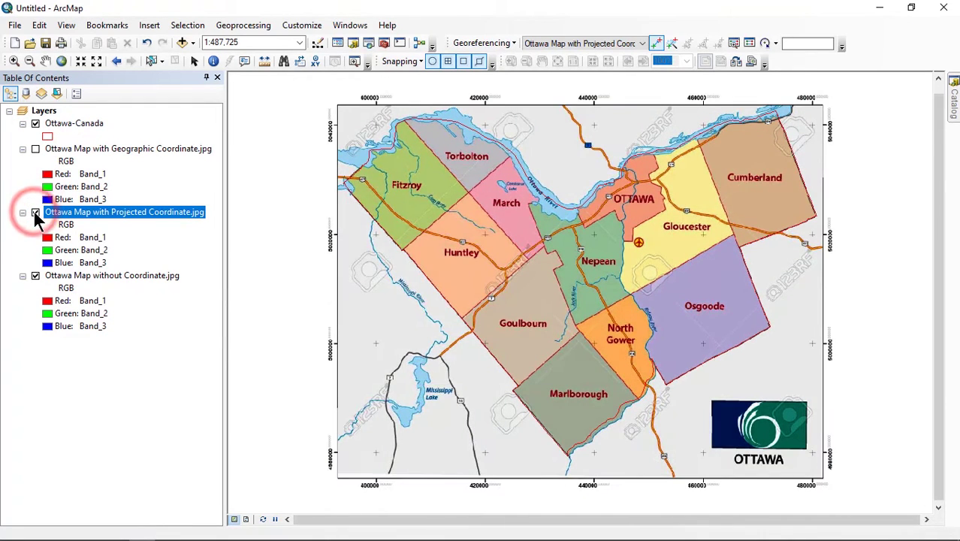
click(35, 149)
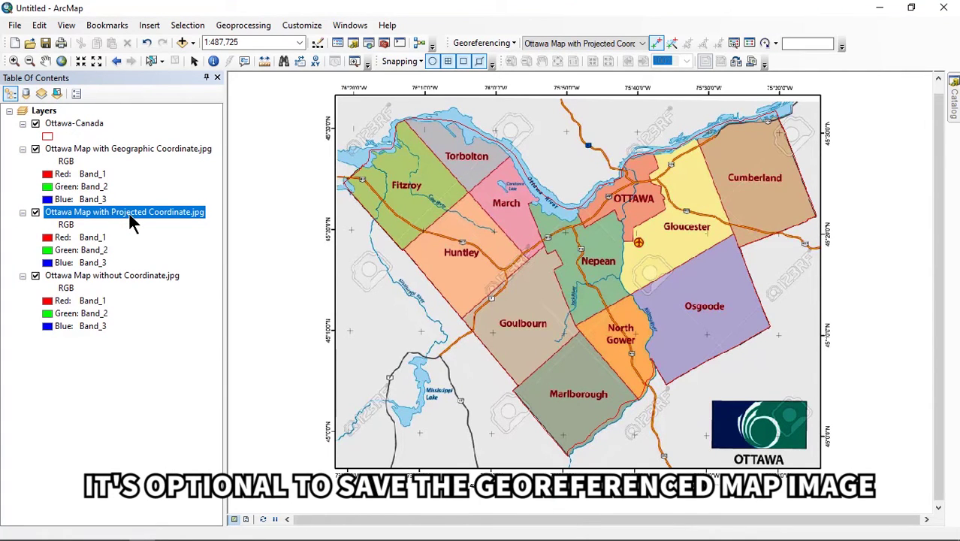
- Hide the other two map images and open Export Raster Data for the projected map
click(35, 149)
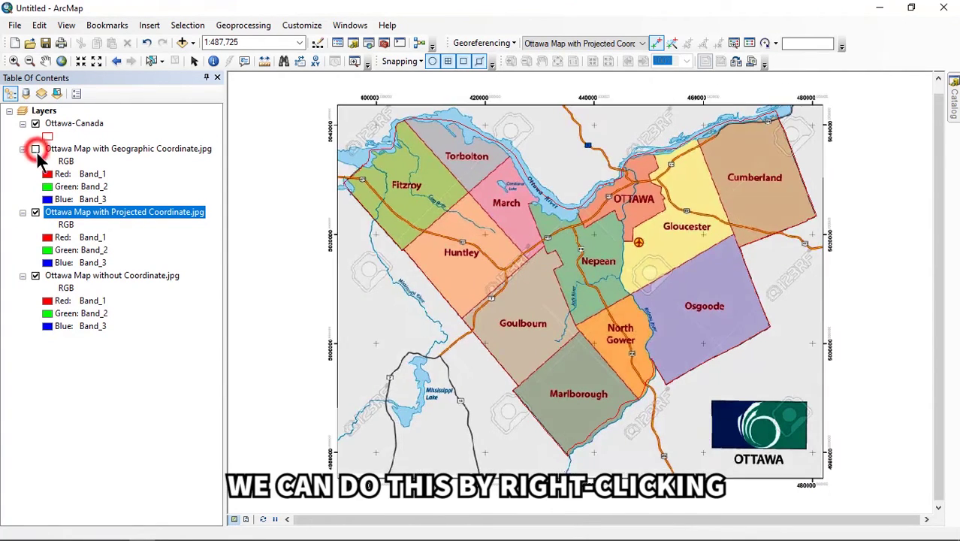
click(35, 276)
right_click(168, 212)
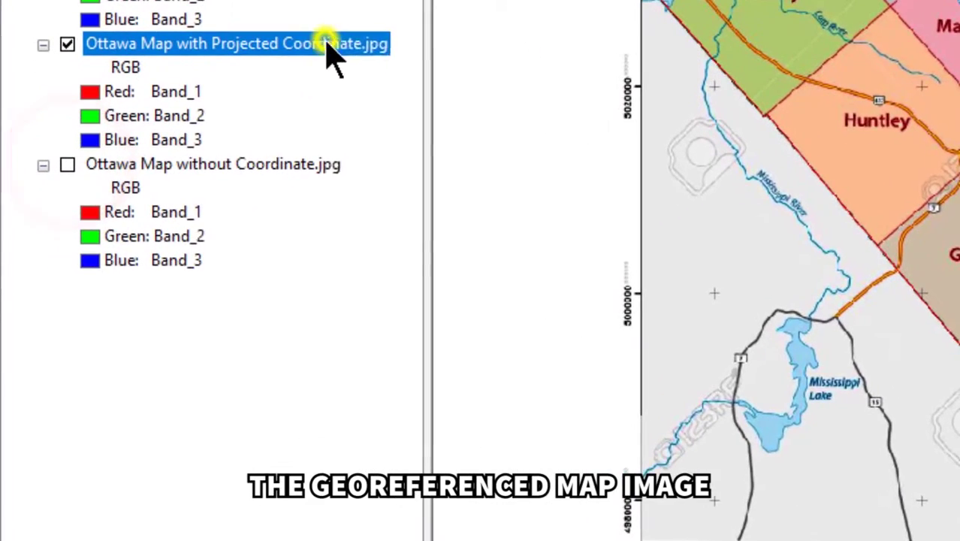
click(530, 309)
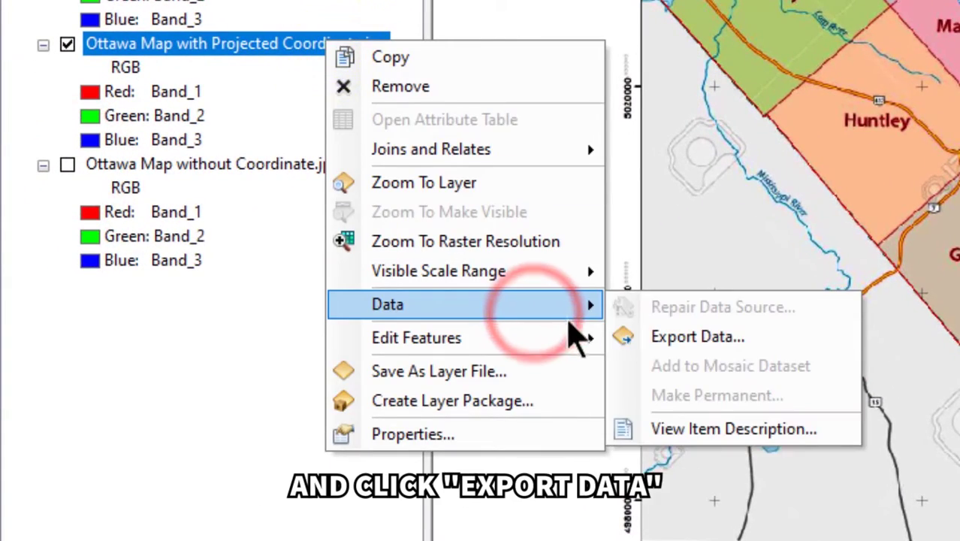
click(680, 338)
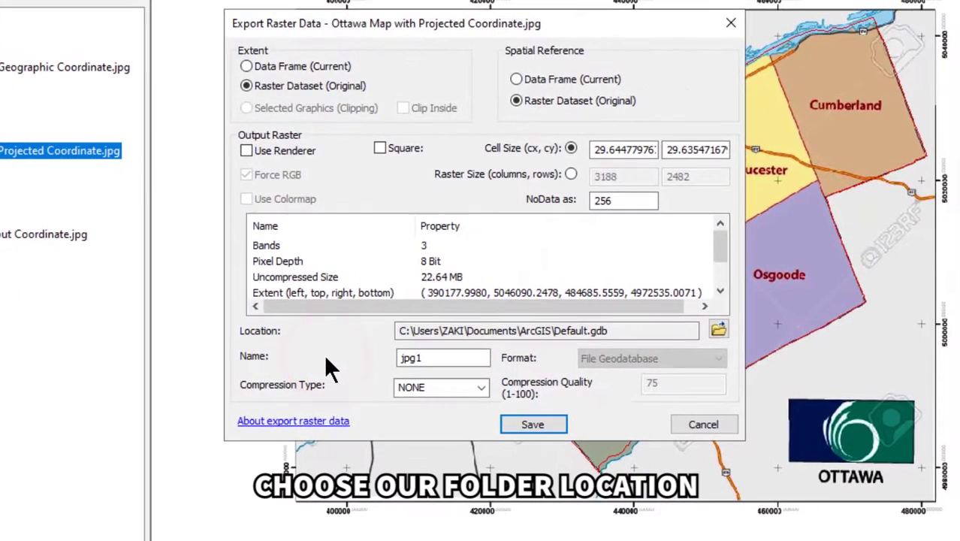
- Set the export location to the Digital Map from Google folder
click(718, 329)
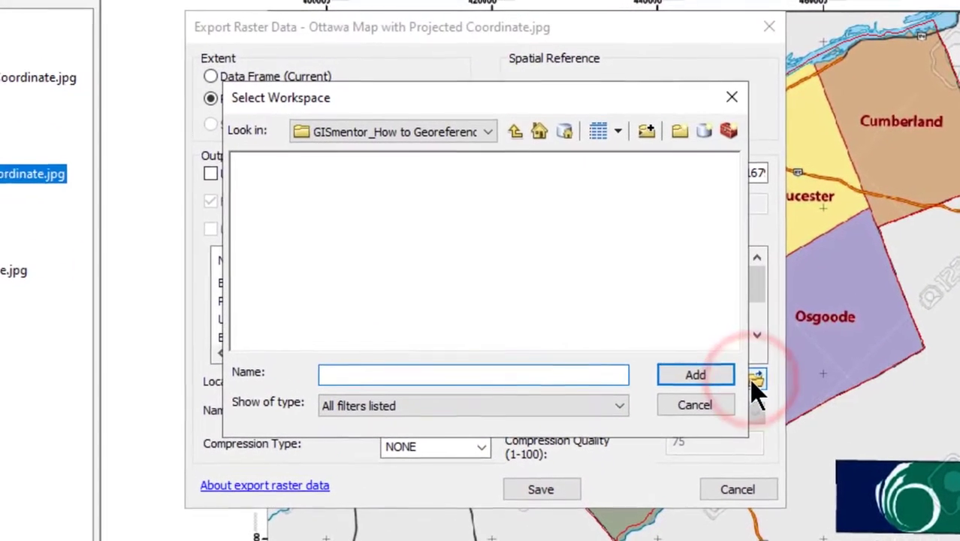
click(515, 132)
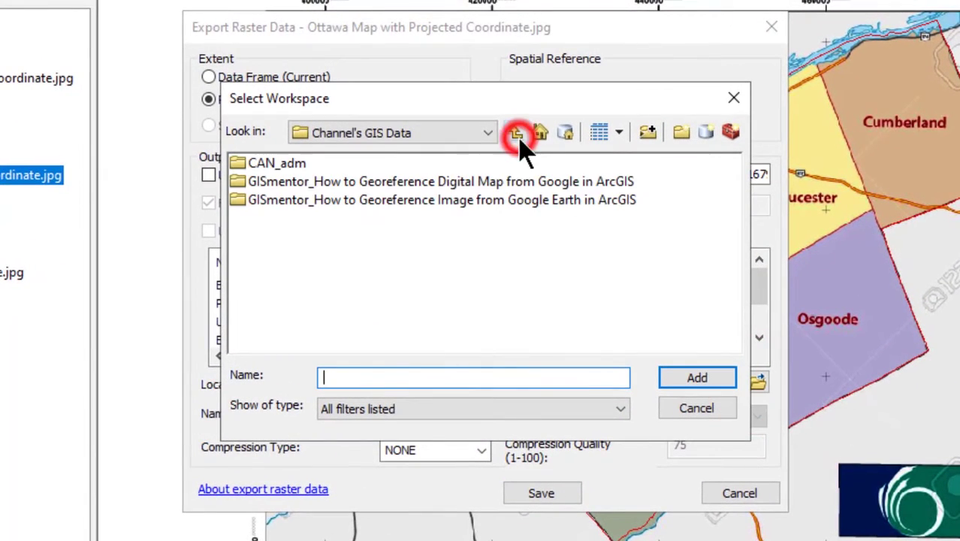
click(441, 181)
click(698, 378)
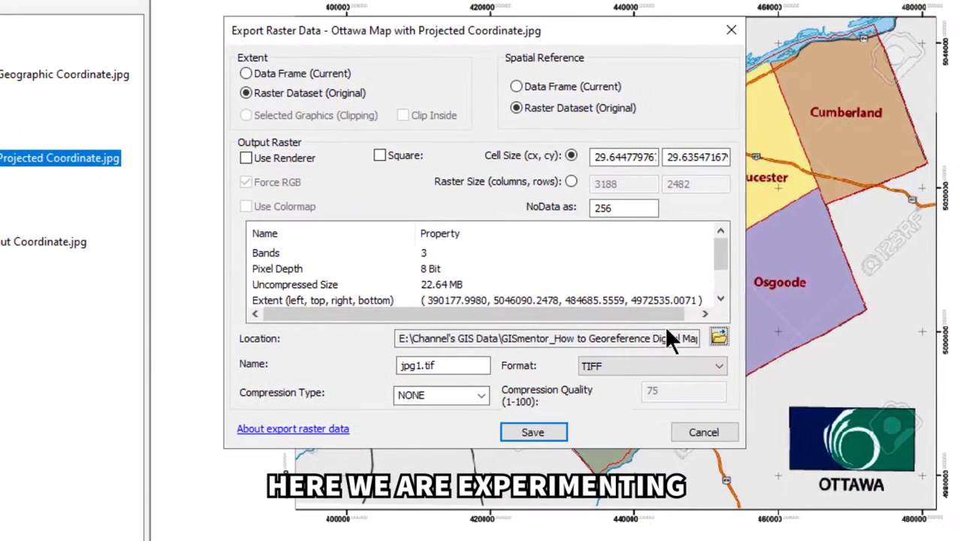
- Set NoData to 0, name the file Projected Coordinate.tif, and save the export
click(610, 209)
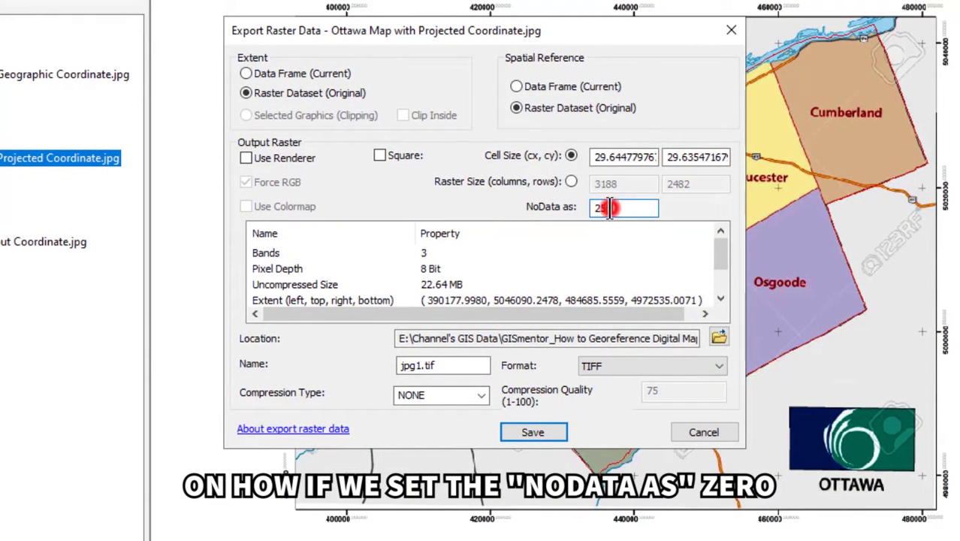
text(0)
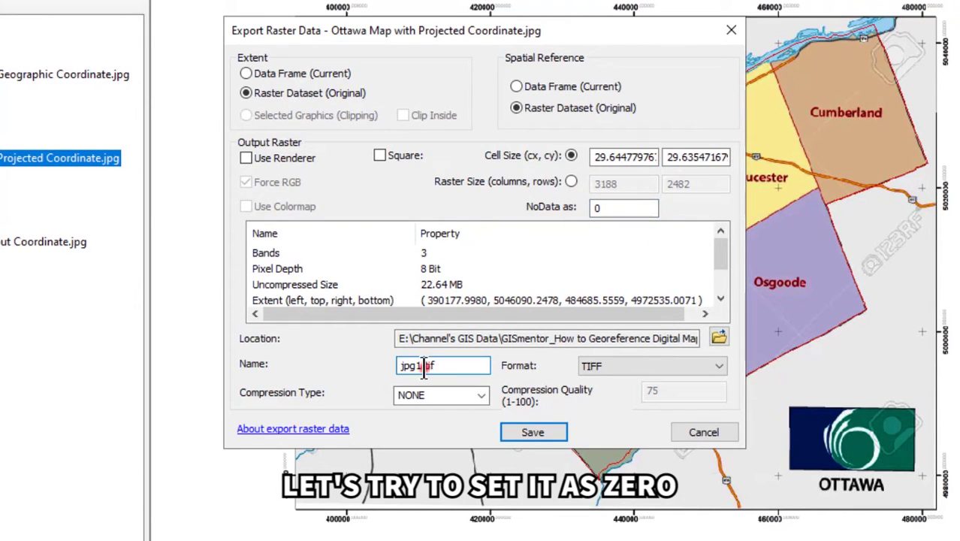
text(Projec)
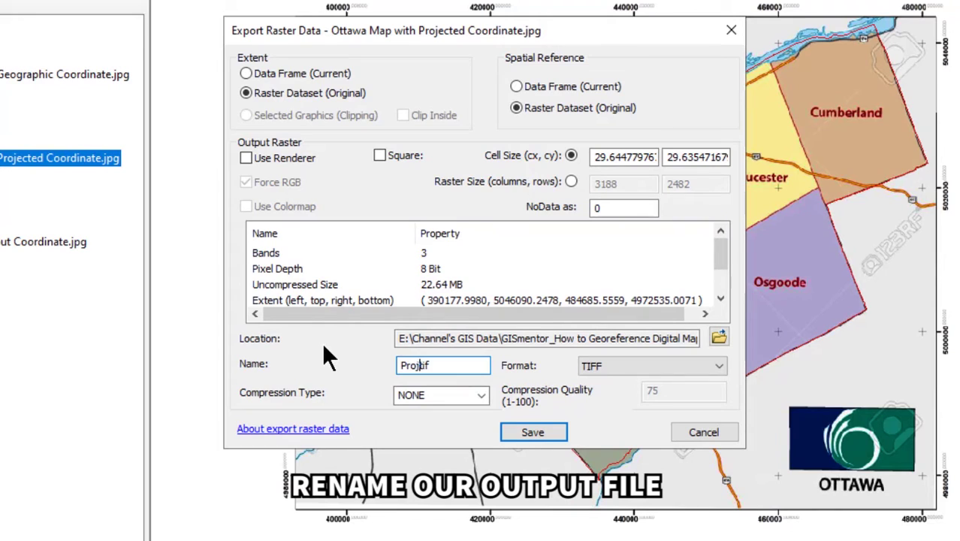
text(ted)
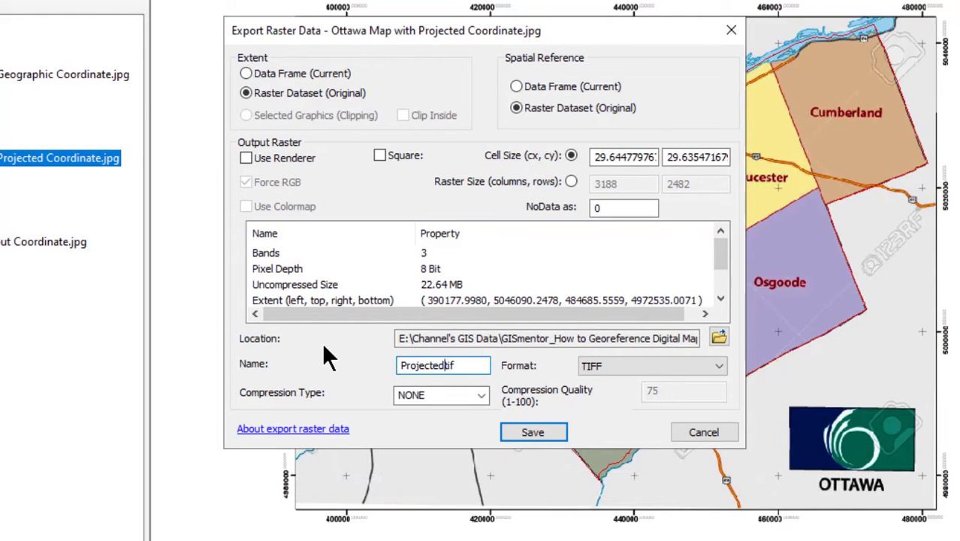
text( Coordinate.)
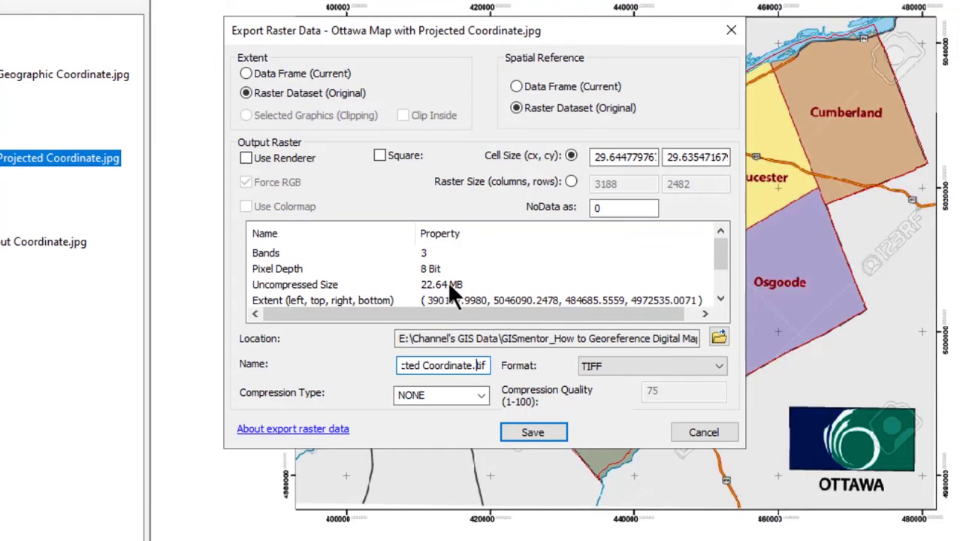
click(468, 281)
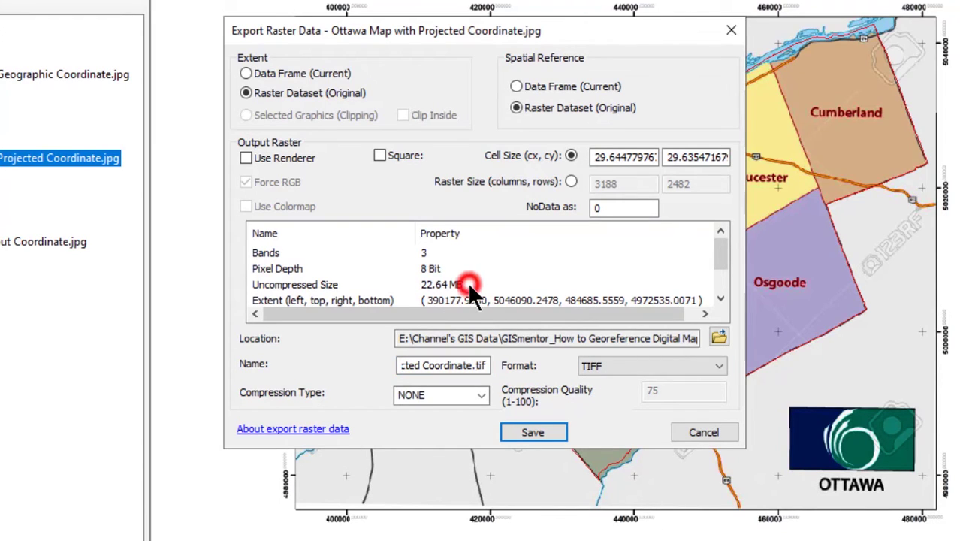
click(521, 430)
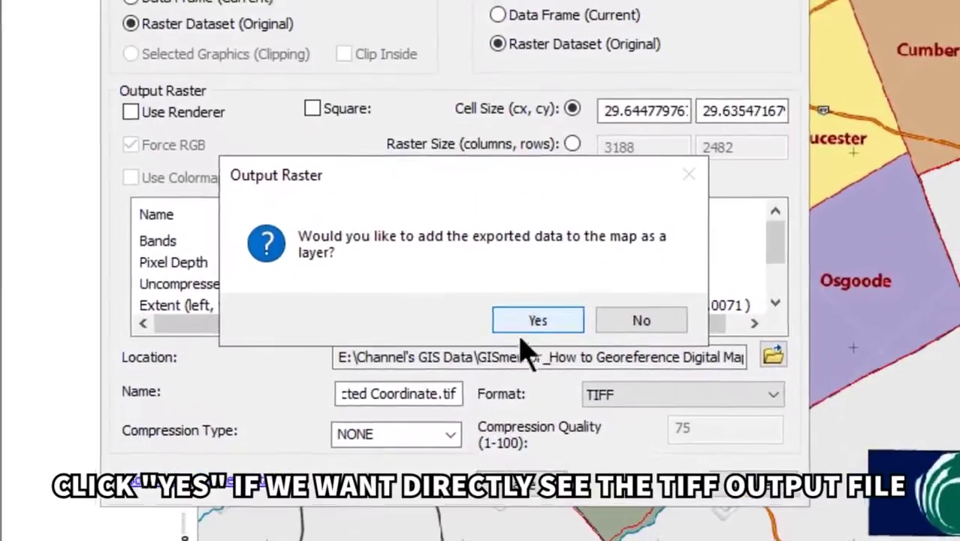
- Add the exported TIFF to the map, hide the original JPG, and move Ottawa-Canada to the top
click(518, 326)
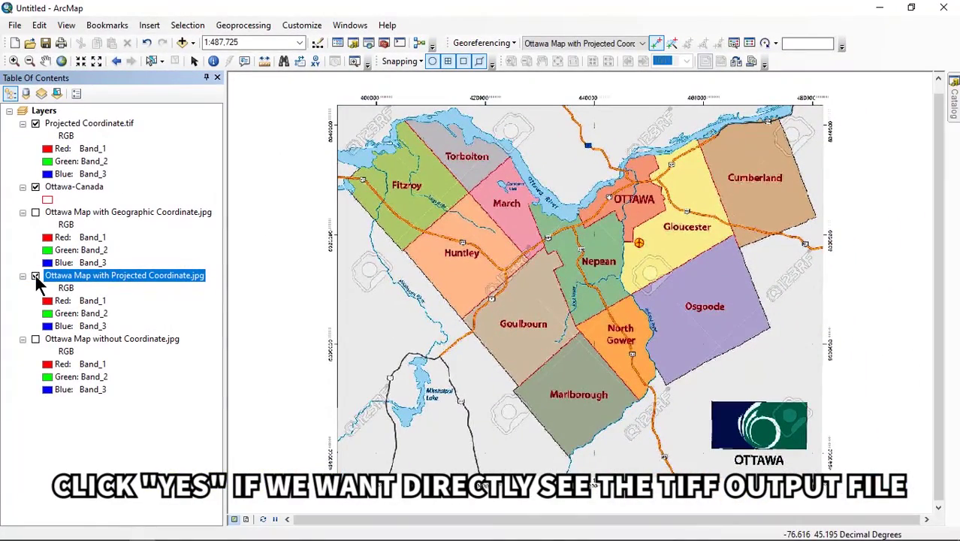
click(35, 276)
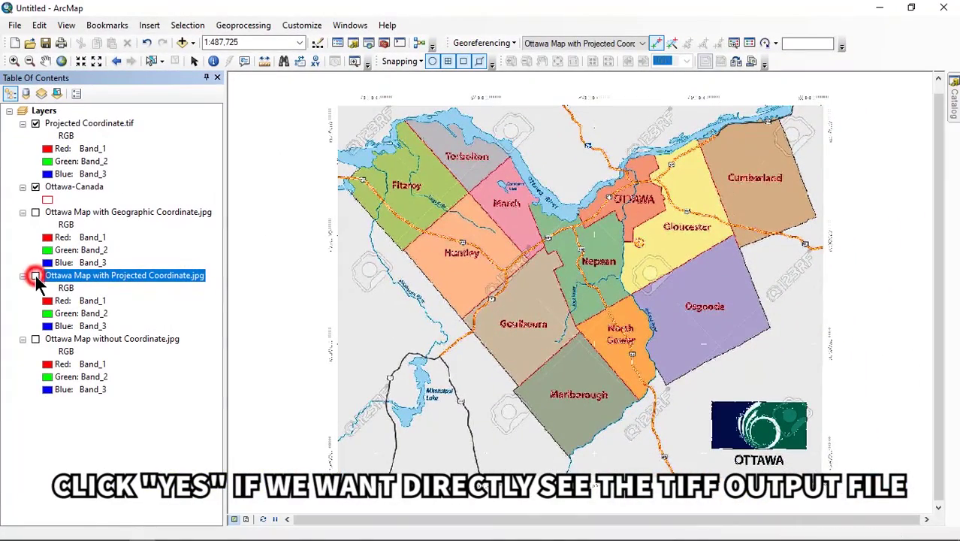
click(66, 187)
drag(66, 114, 35, 123)
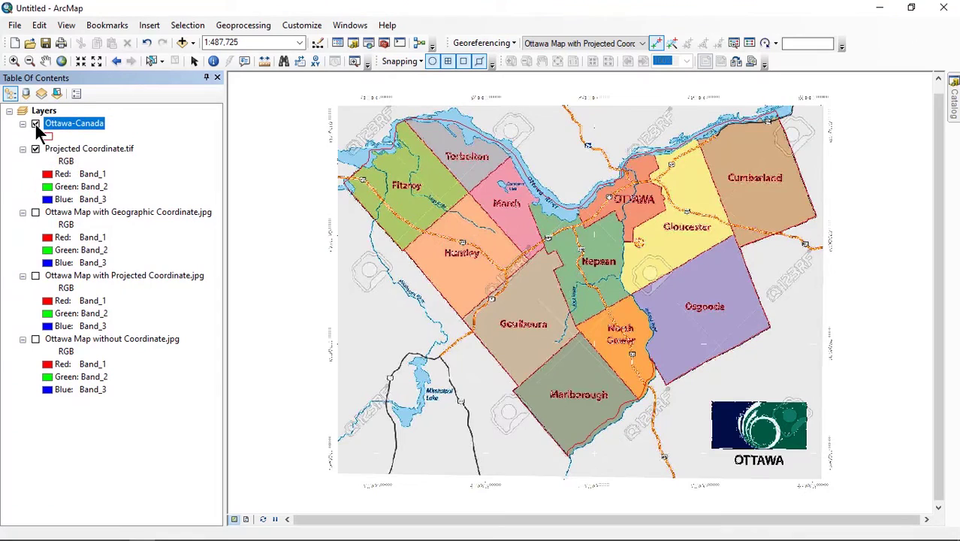
- Zoom in and toggle the TIFF and JPG layers to compare them, leaving the JPG hidden
click(36, 149)
click(36, 149)
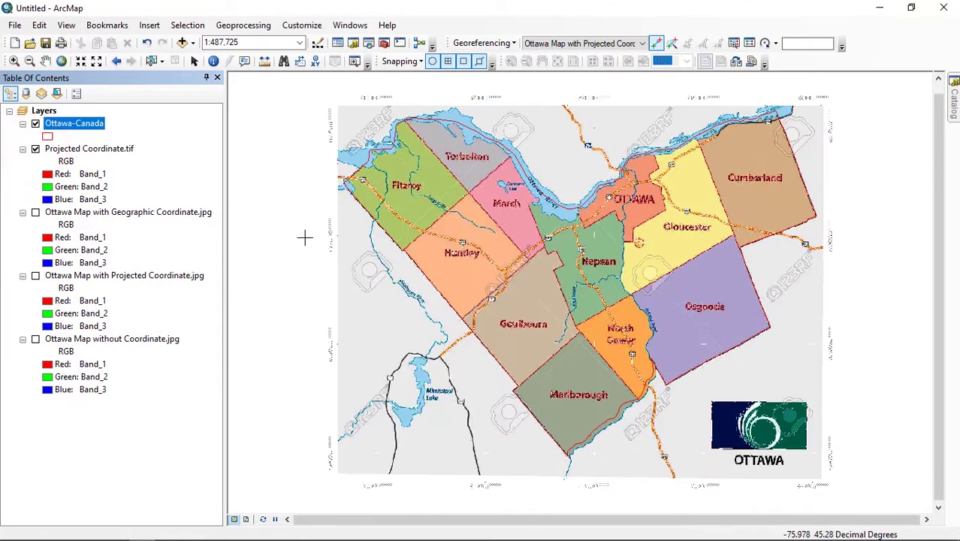
scroll(574, 328, up, 6)
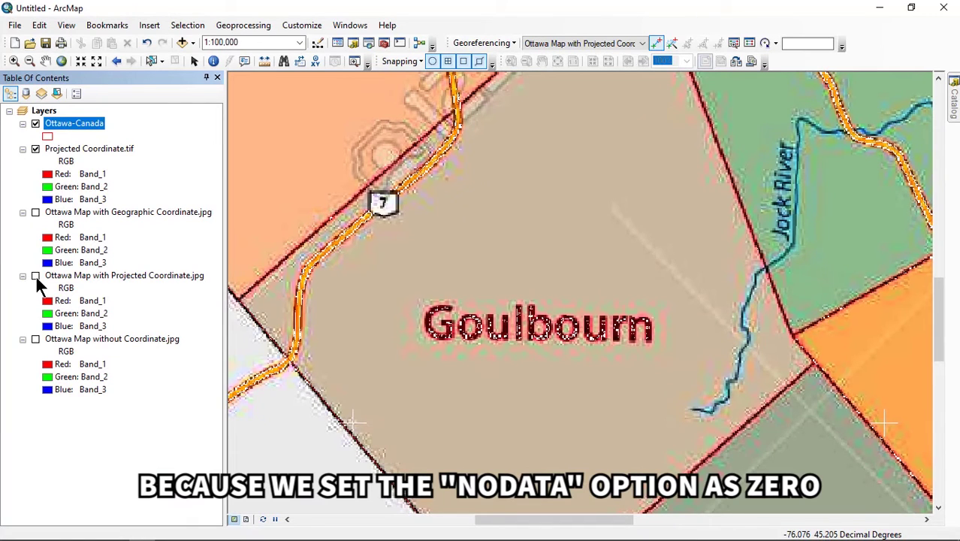
click(36, 275)
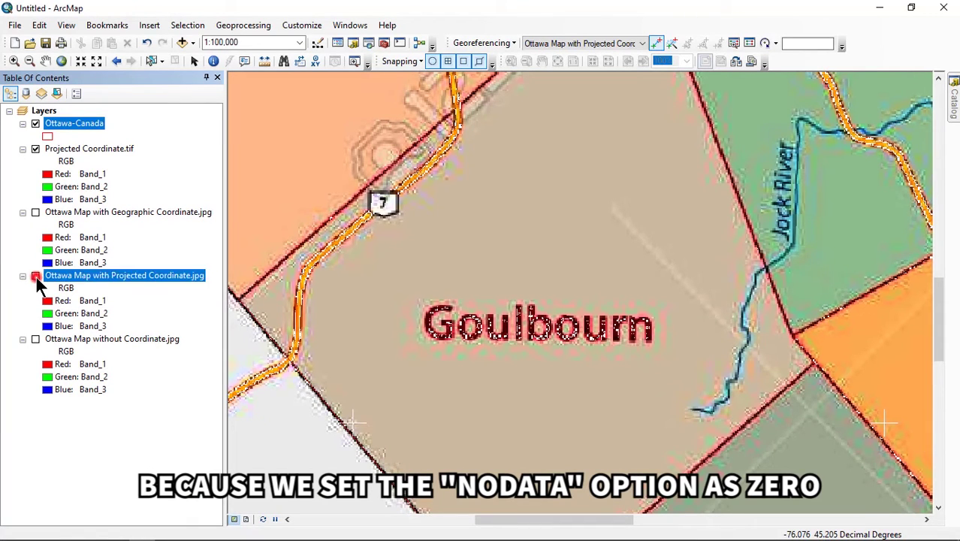
click(35, 149)
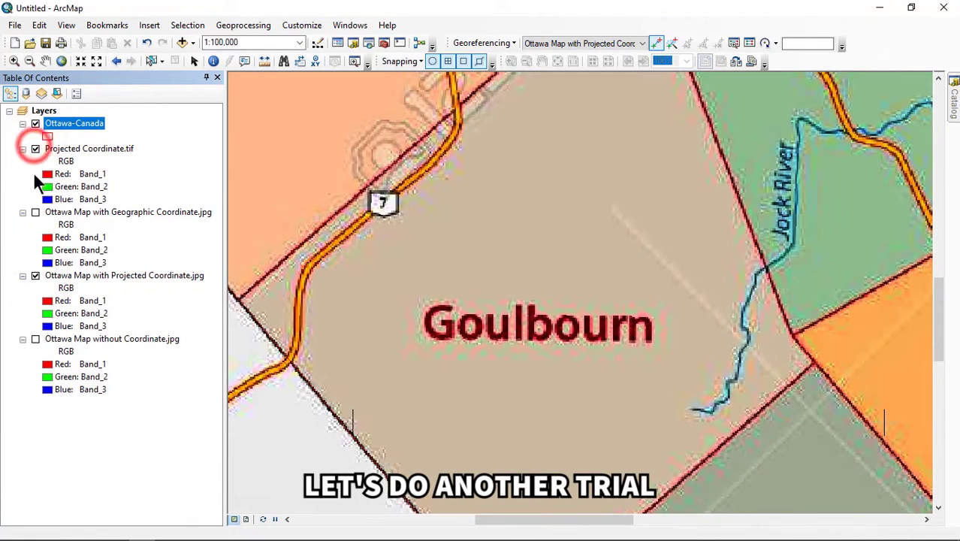
click(36, 275)
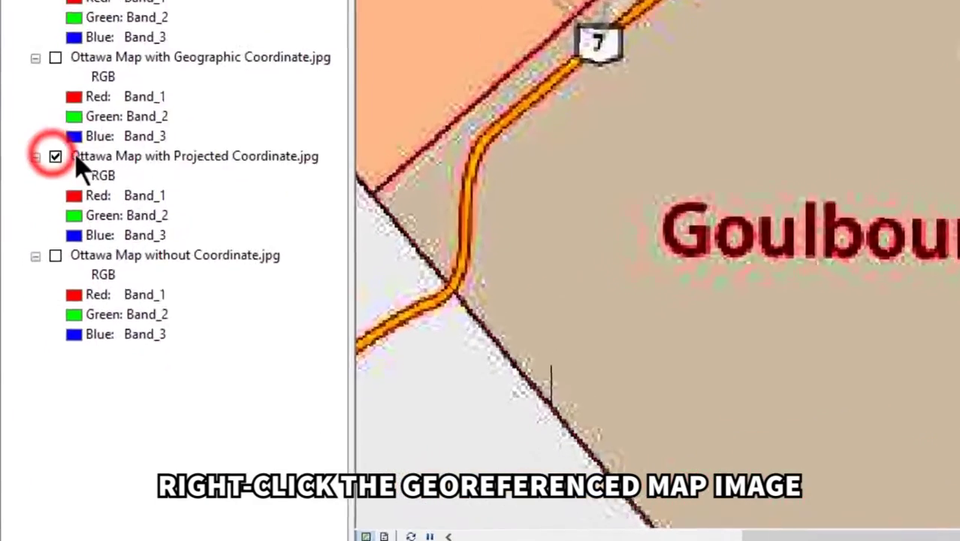
- Export the projected JPG layer's data as Projected Coordinate_2.tif, keeping NoData at 256
right_click(57, 268)
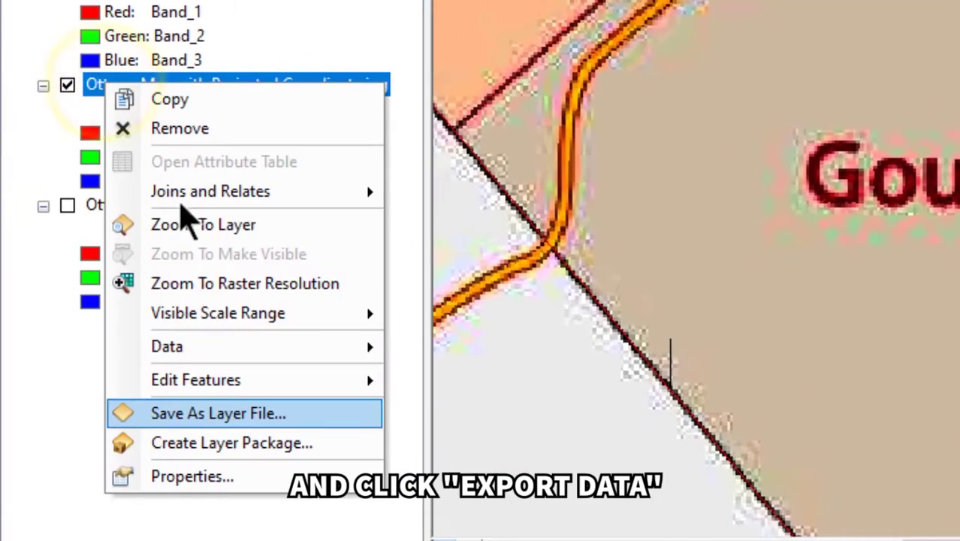
click(276, 354)
click(424, 379)
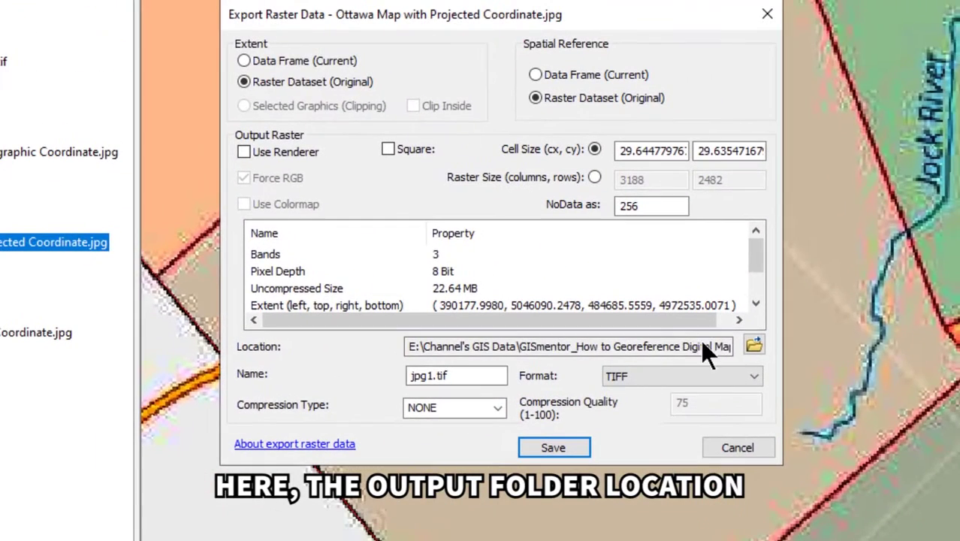
drag(702, 346, 751, 338)
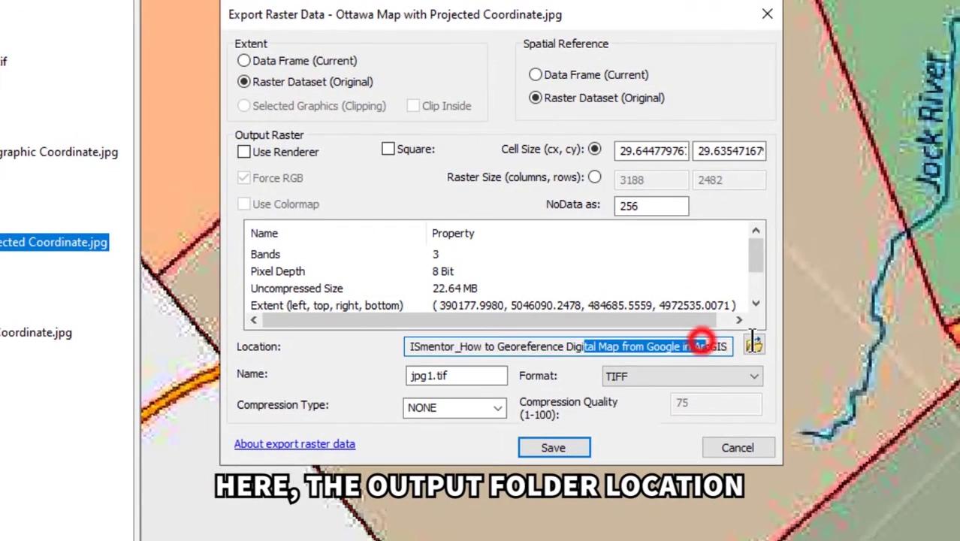
drag(435, 375, 386, 373)
text(Projecte)
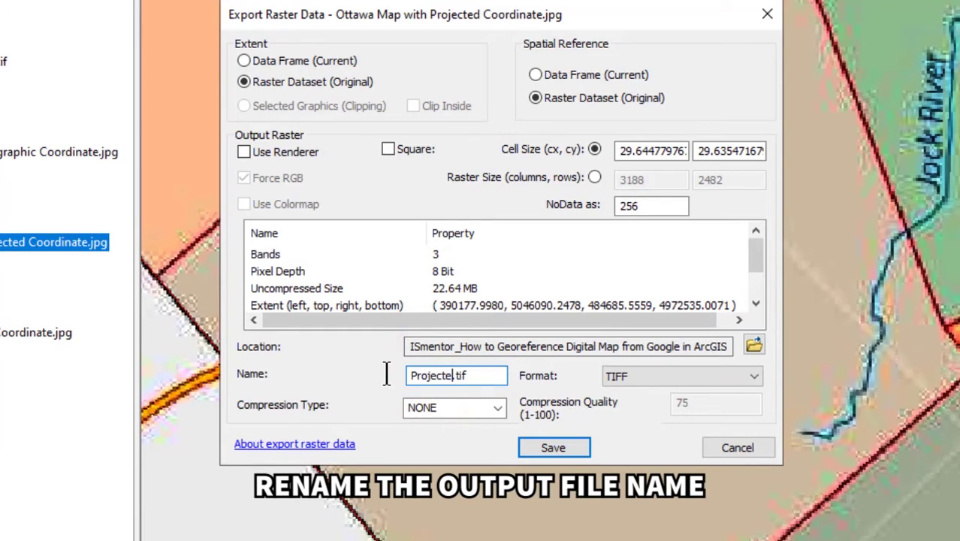
text(d Coordinate_2)
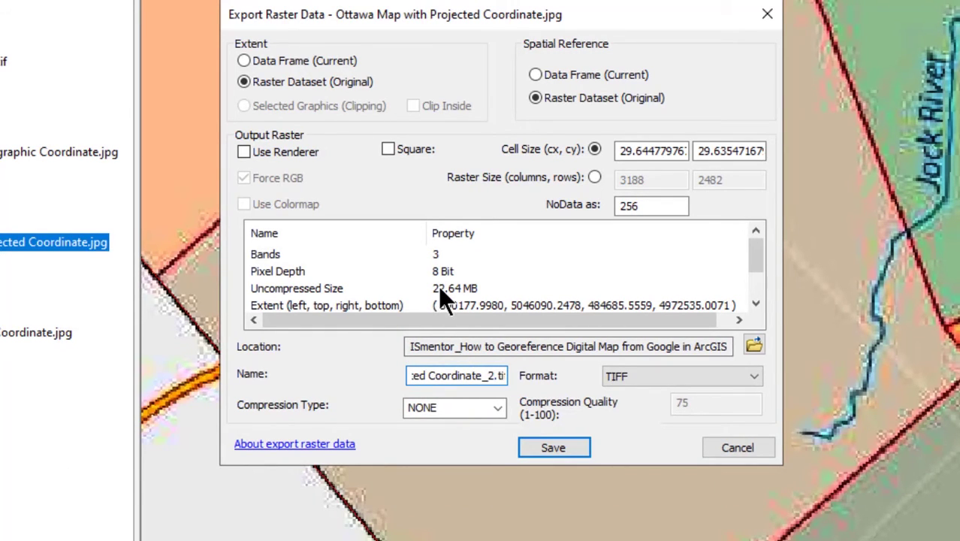
click(441, 288)
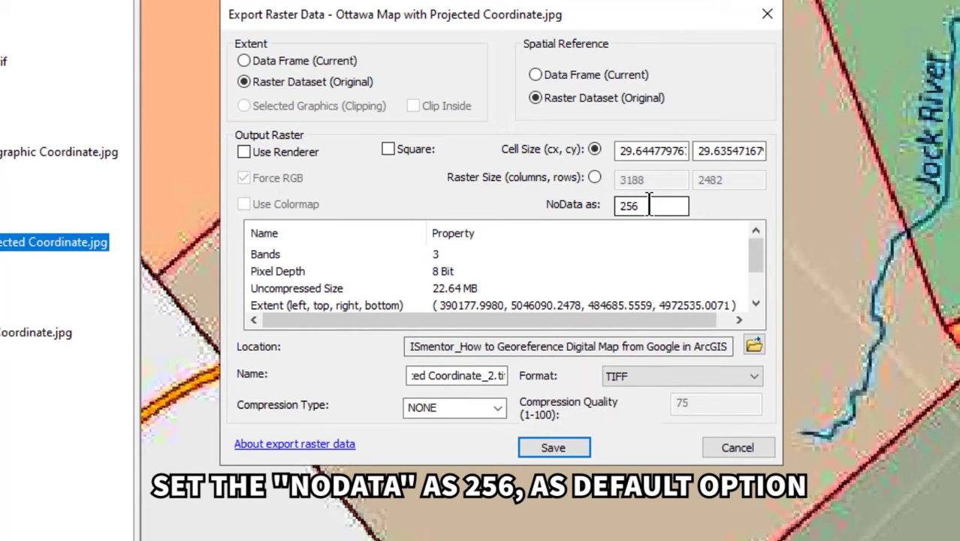
drag(649, 204, 608, 204)
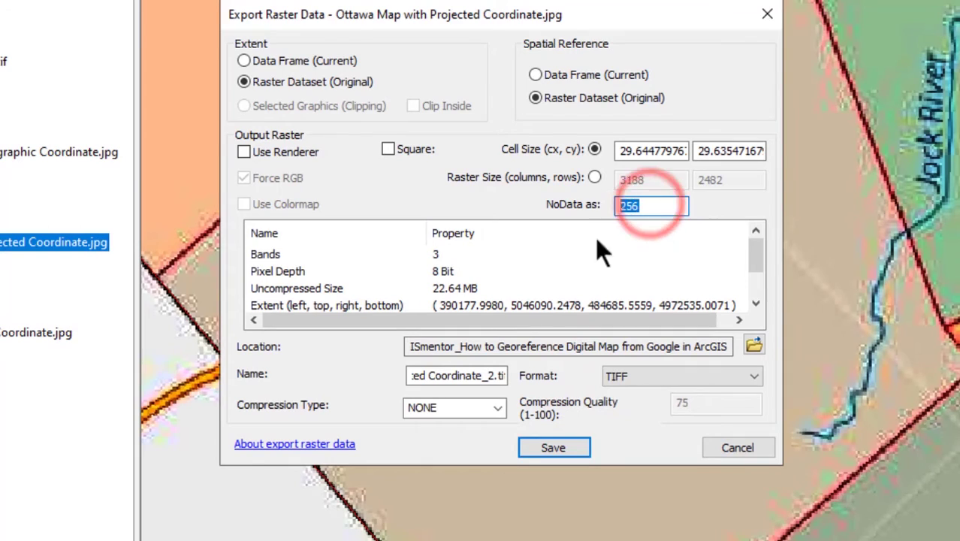
click(570, 446)
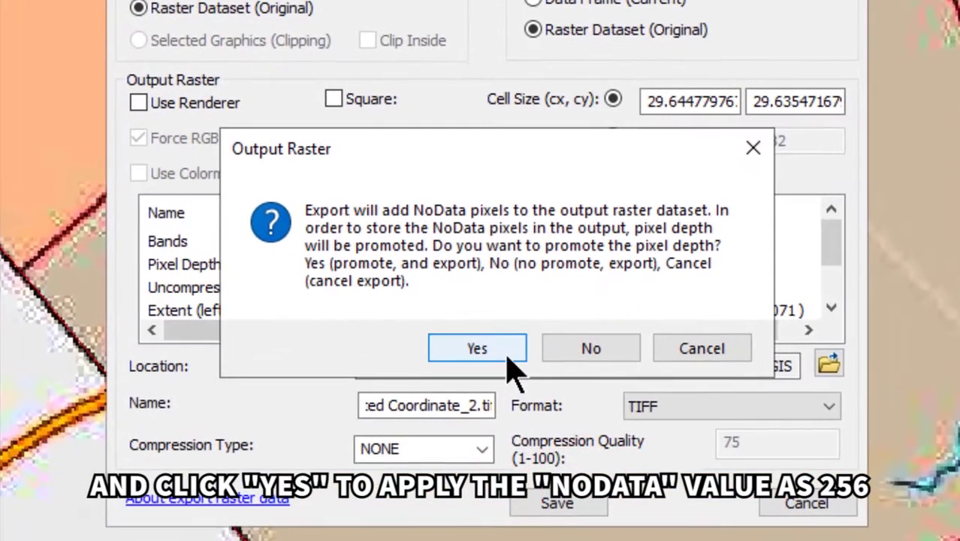
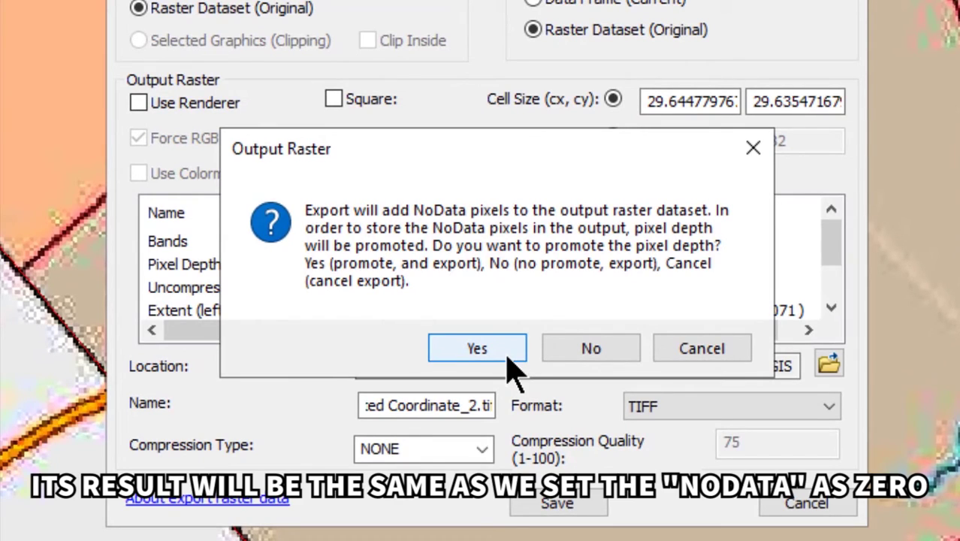
- Accept pixel-depth promotion, add Projected Coordinate_2.tif to the map, and toggle it to compare with Projected Coordinate.tif
click(507, 358)
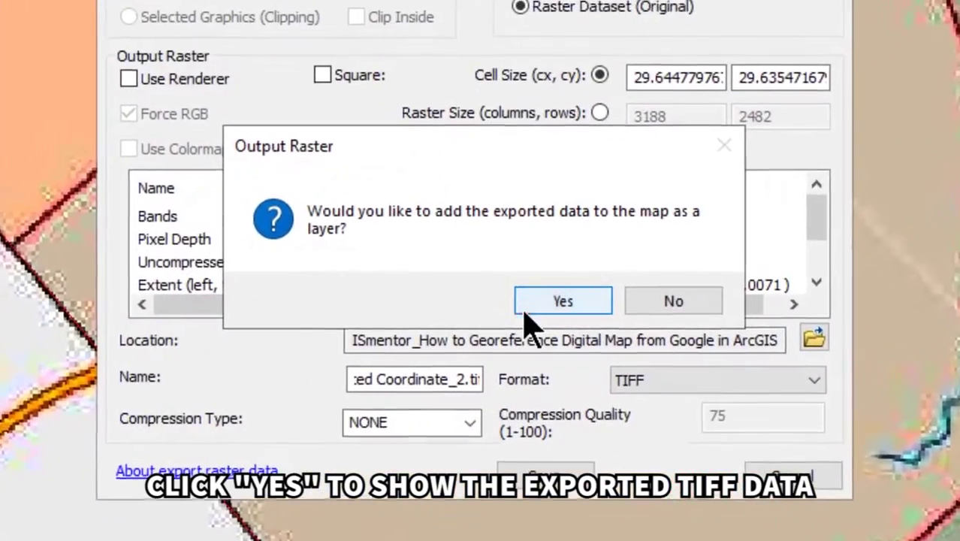
click(503, 334)
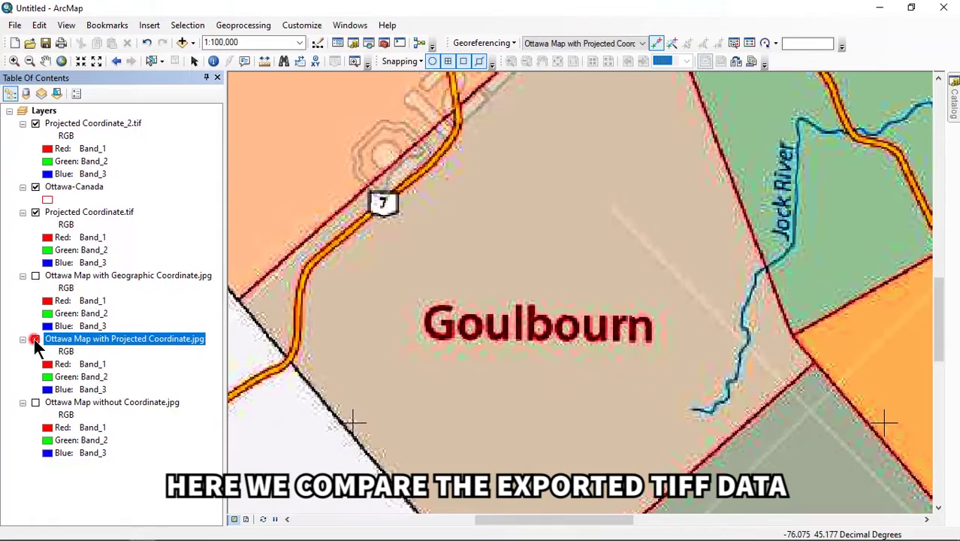
click(35, 339)
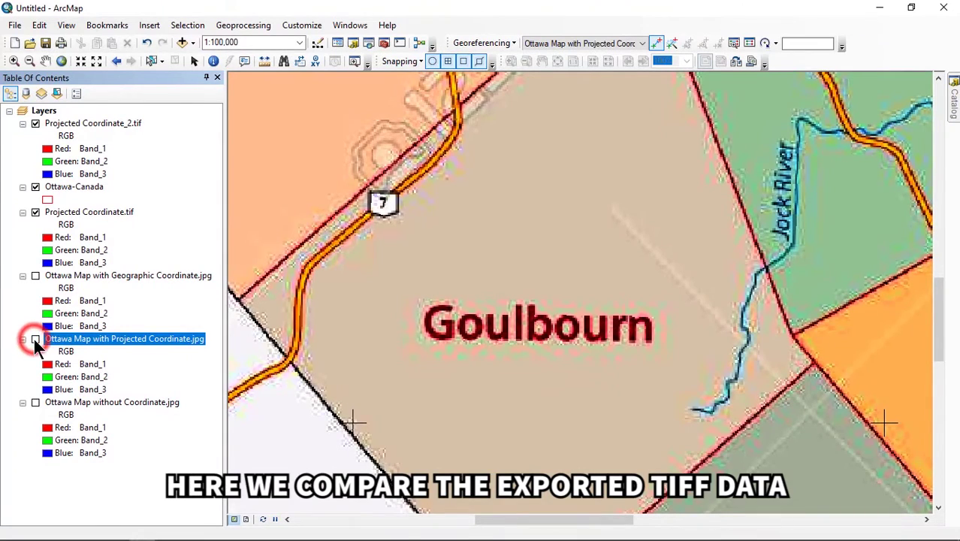
click(35, 123)
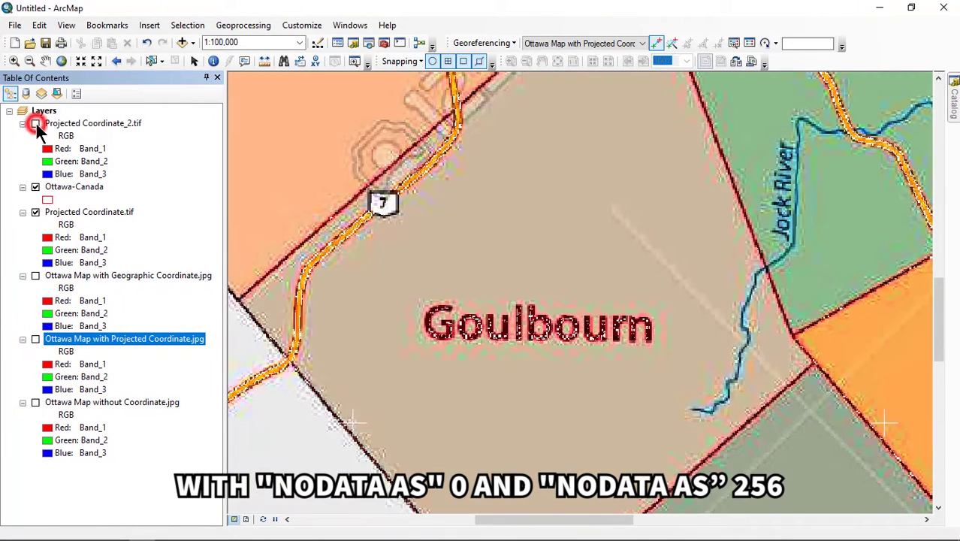
click(35, 123)
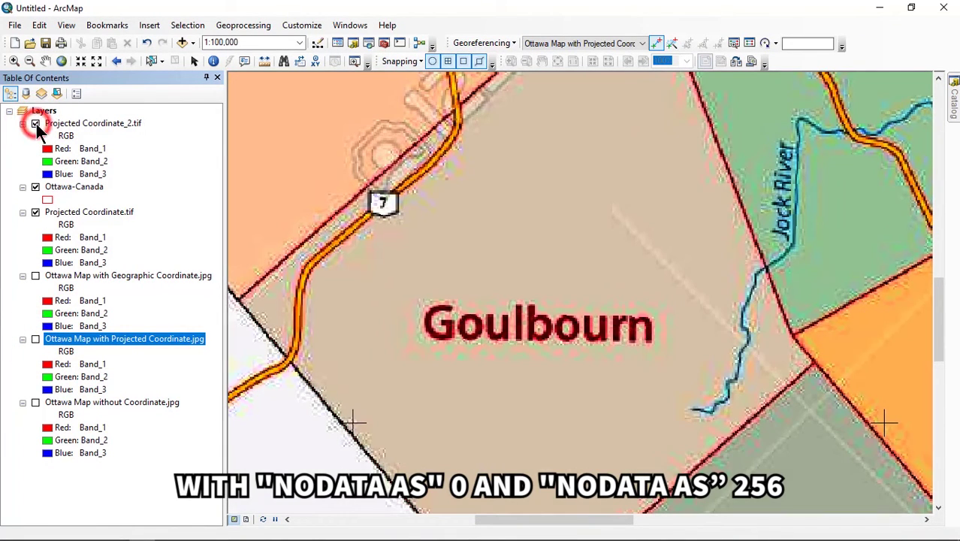
click(36, 123)
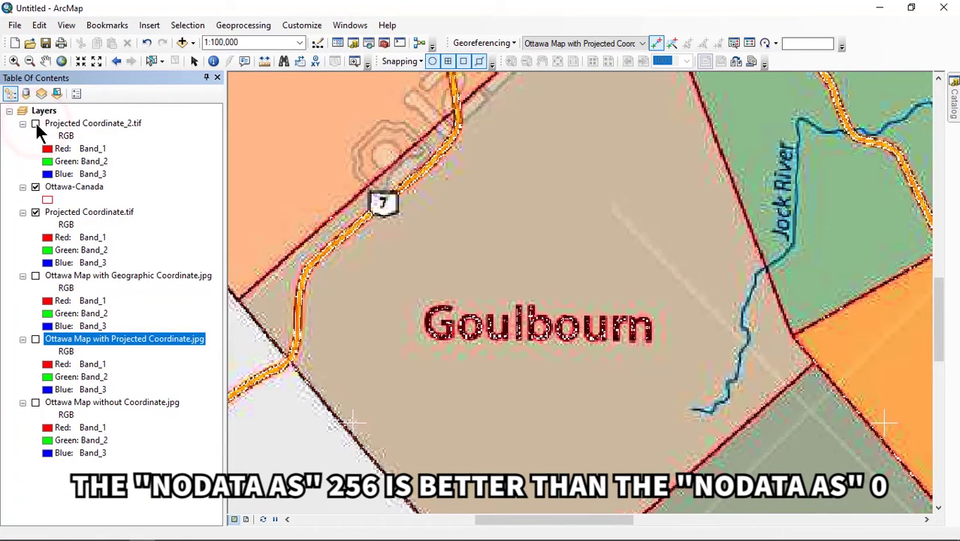
click(36, 123)
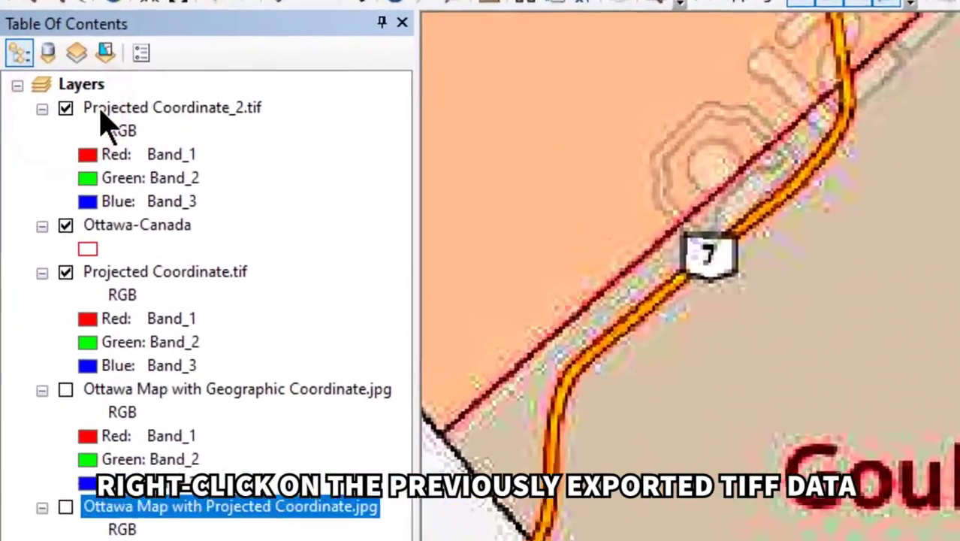
- Zoom to Projected Coordinate_2.tif, remove Projected Coordinate.tif, and move Projected Coordinate_2.tif below Ottawa-Canada
right_click(103, 116)
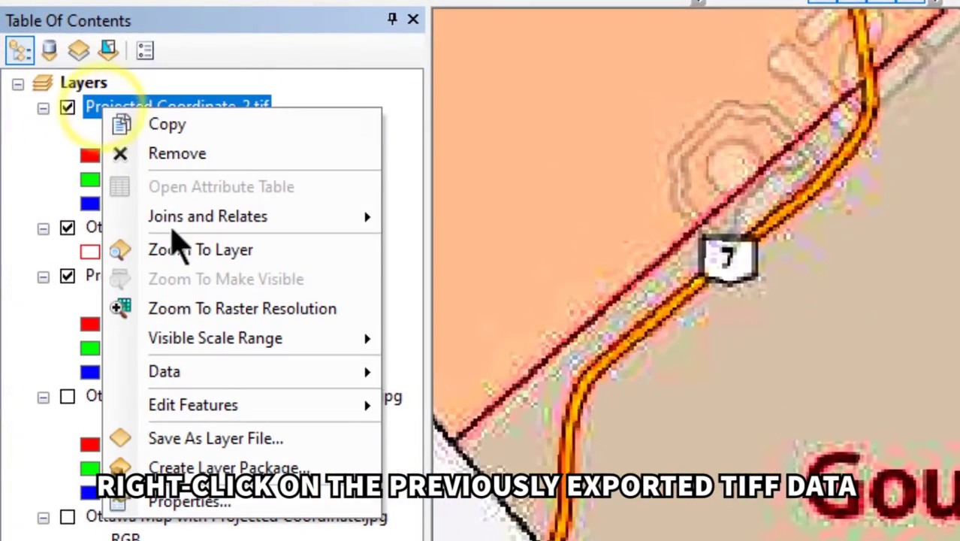
click(174, 239)
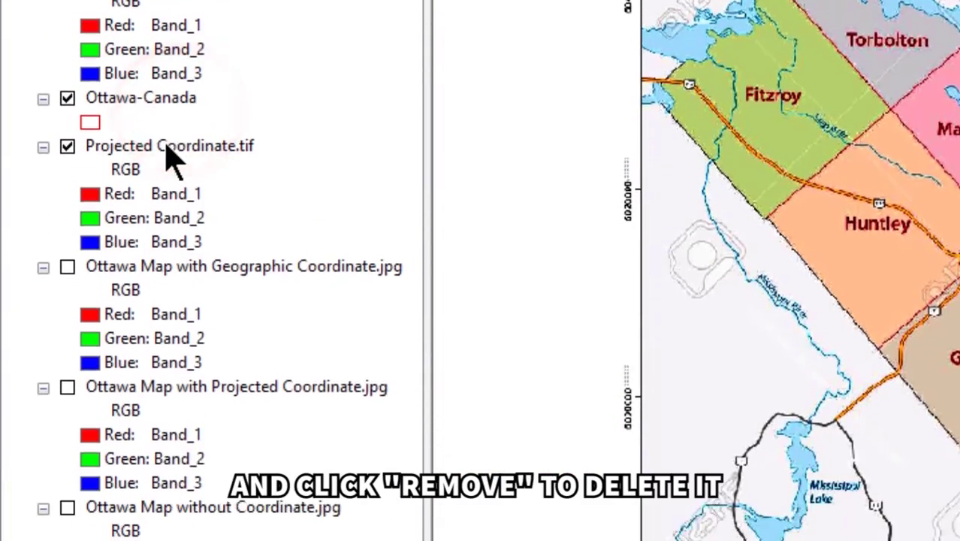
right_click(171, 282)
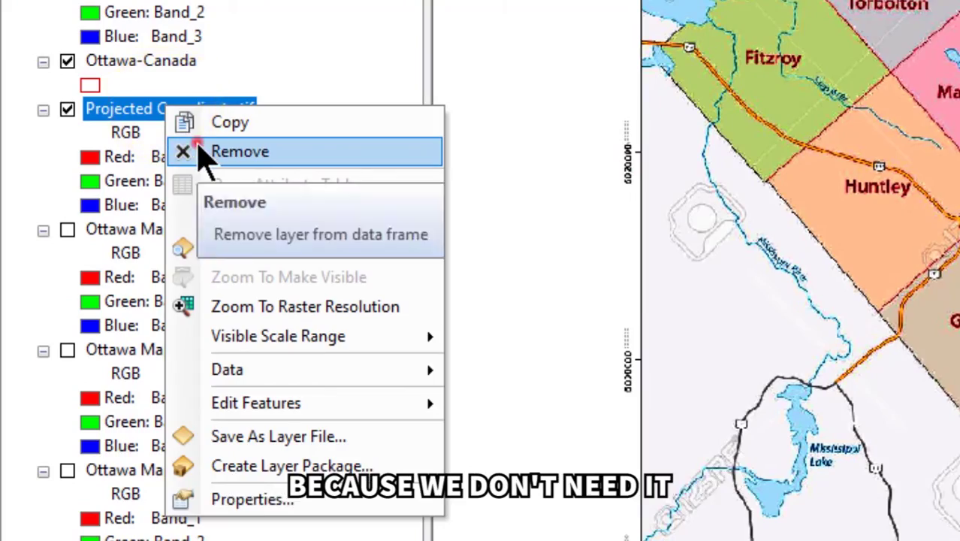
click(203, 153)
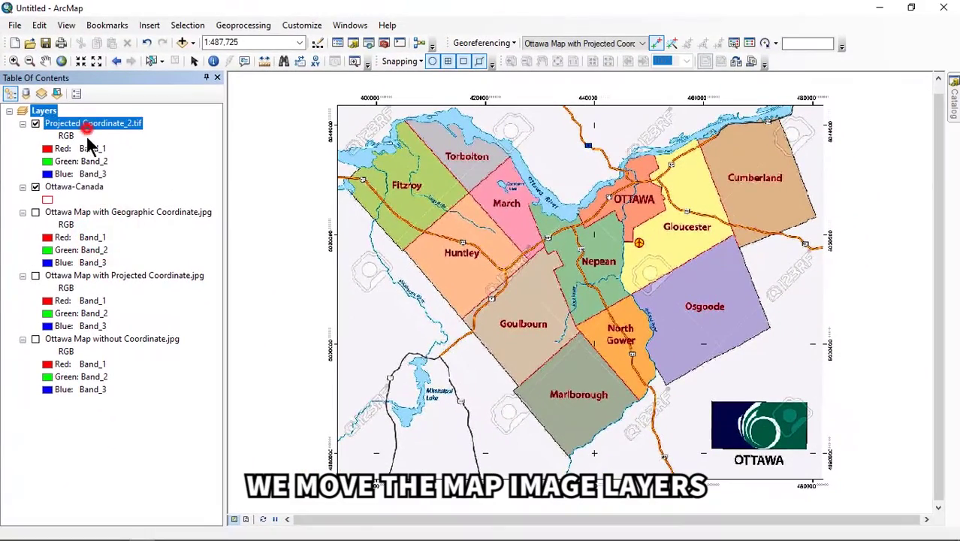
drag(85, 198, 85, 200)
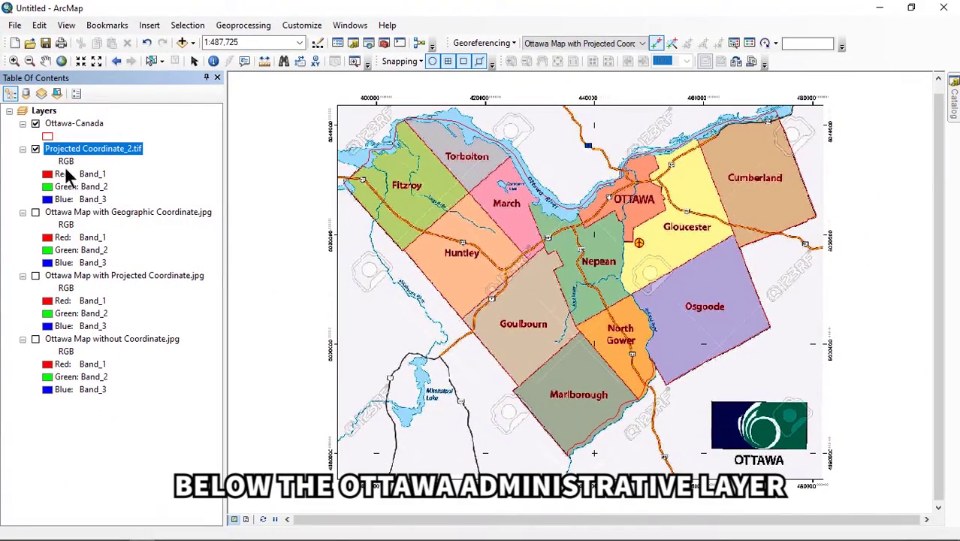
- Toggle each layer's visibility to inspect them, ending with every layer switched on
click(35, 123)
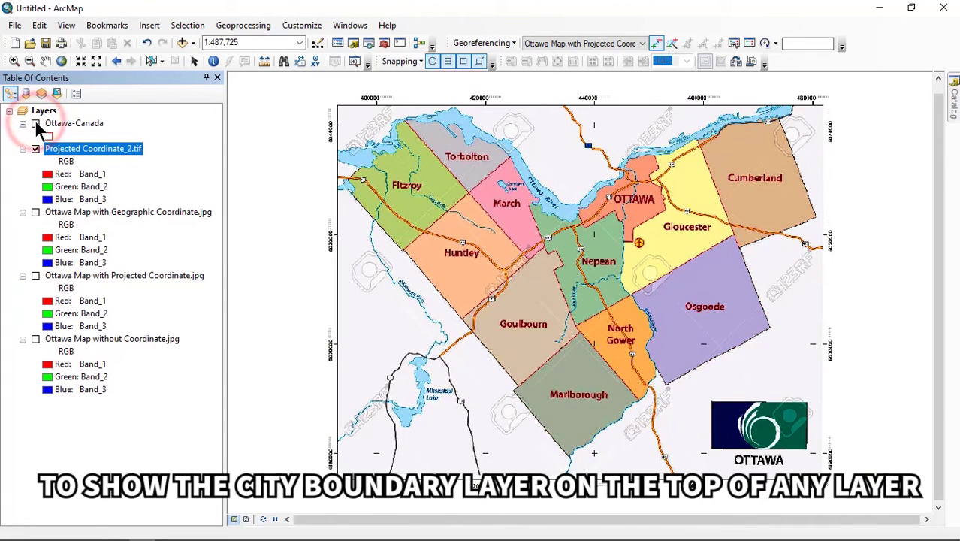
click(35, 149)
click(35, 212)
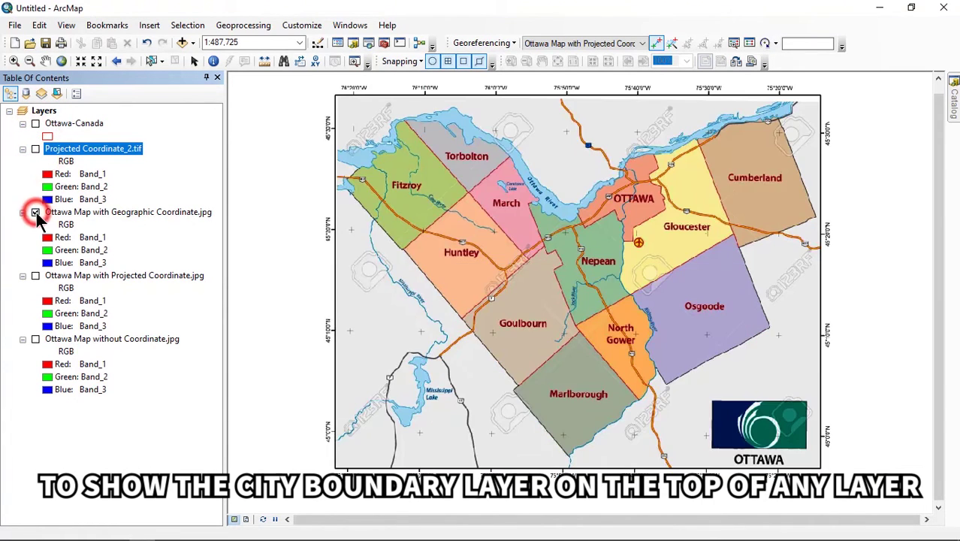
click(35, 213)
click(35, 275)
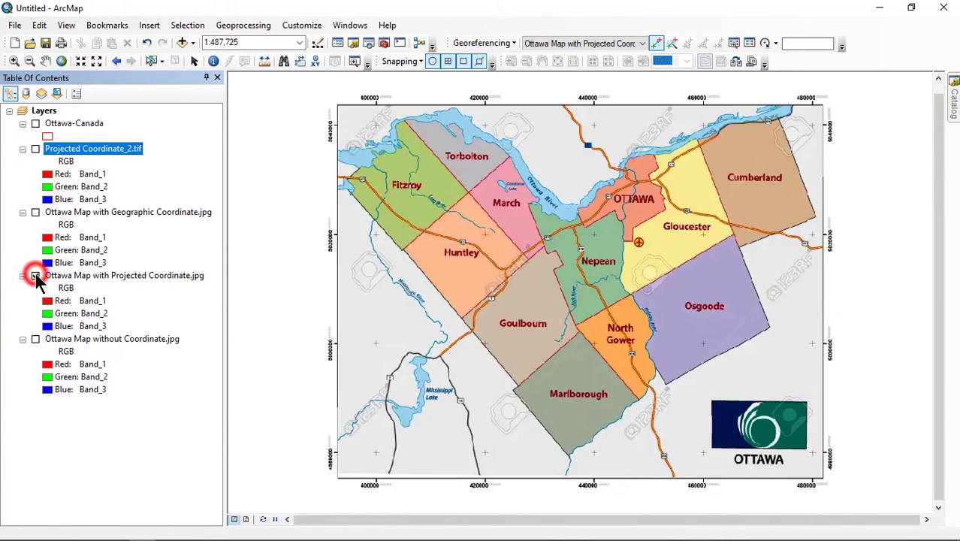
click(34, 277)
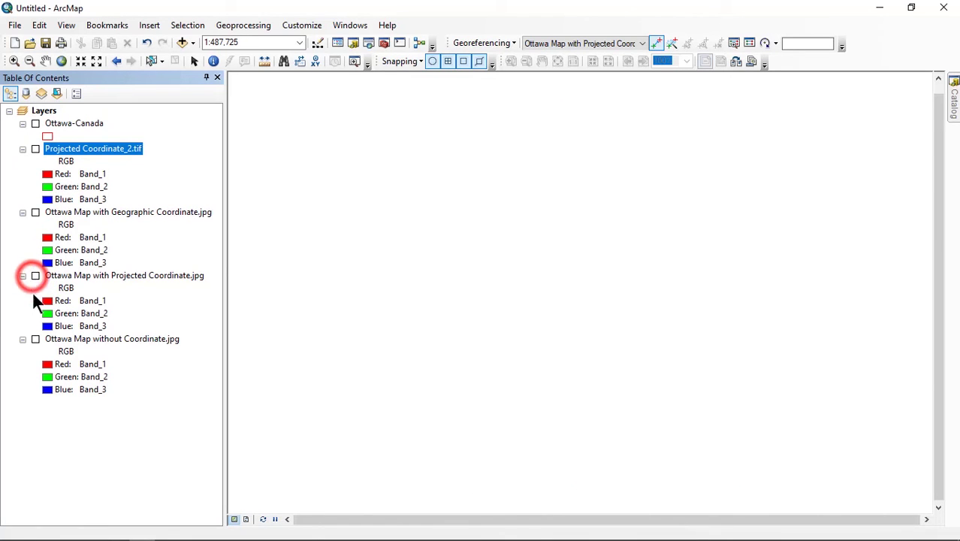
click(35, 339)
click(37, 278)
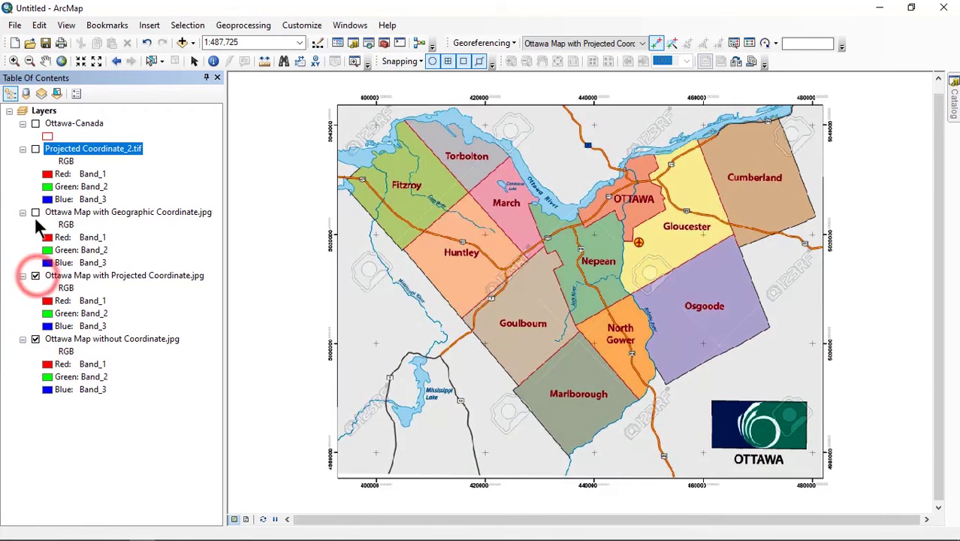
click(36, 212)
click(35, 149)
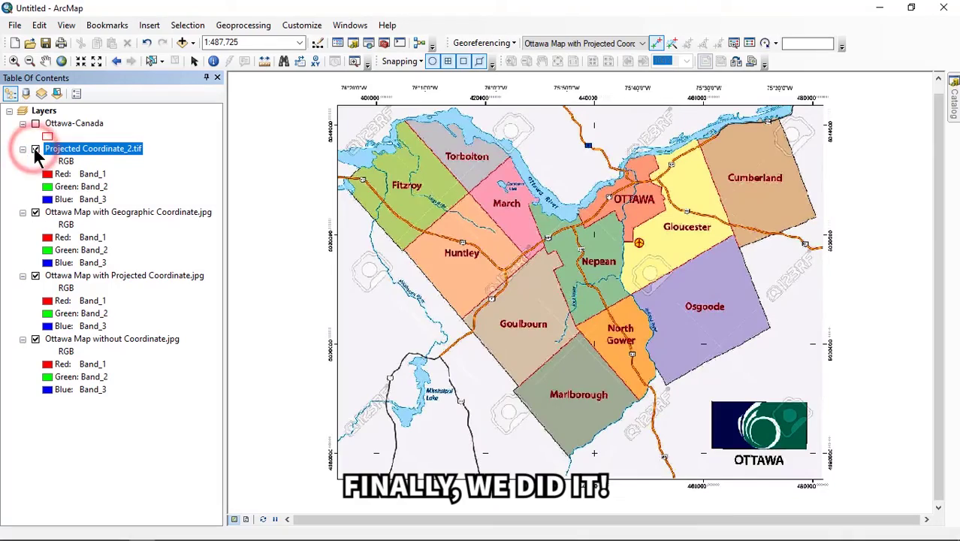
click(35, 123)
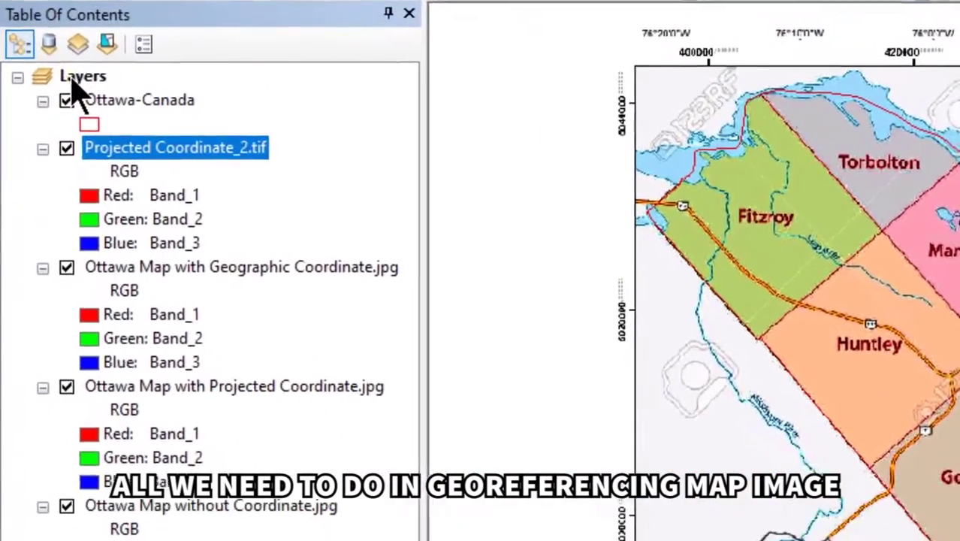
right_click(75, 87)
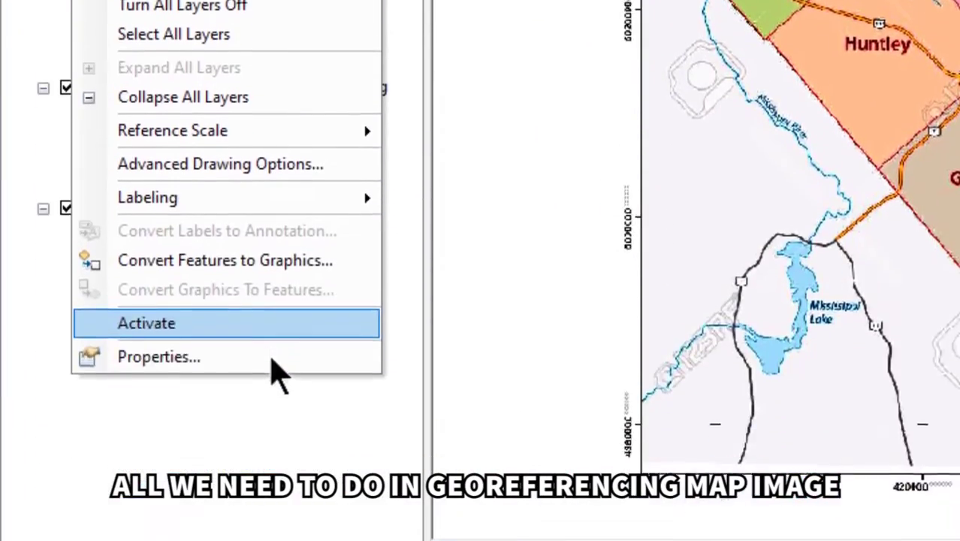
click(272, 310)
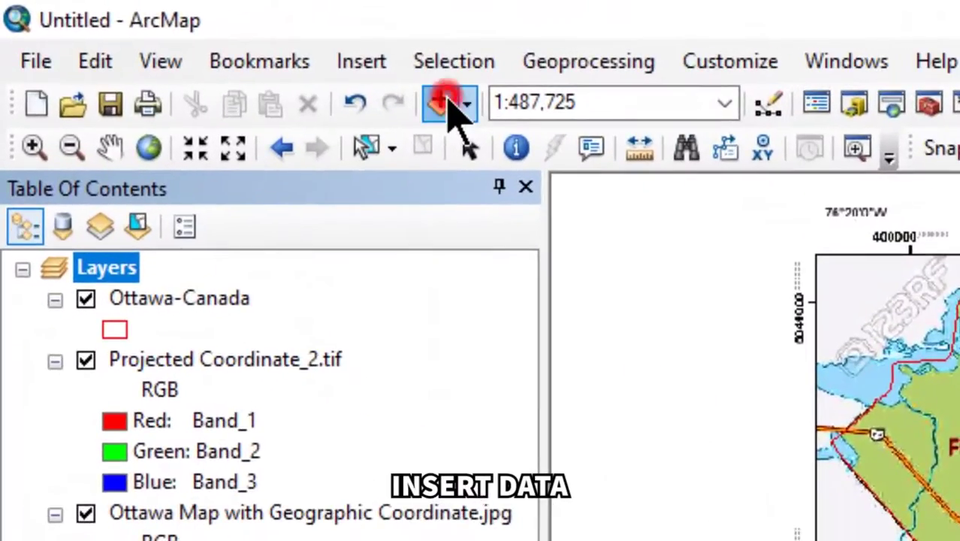
click(182, 43)
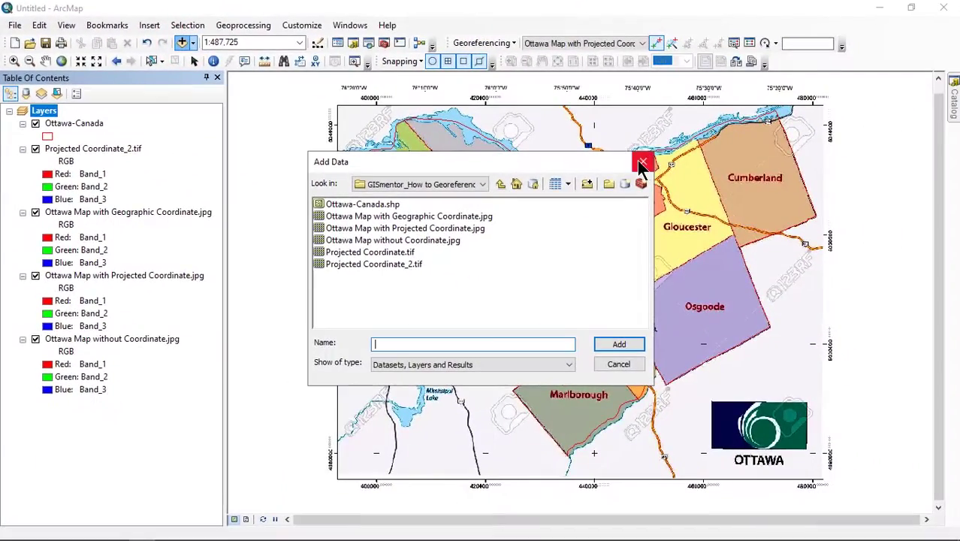
click(637, 161)
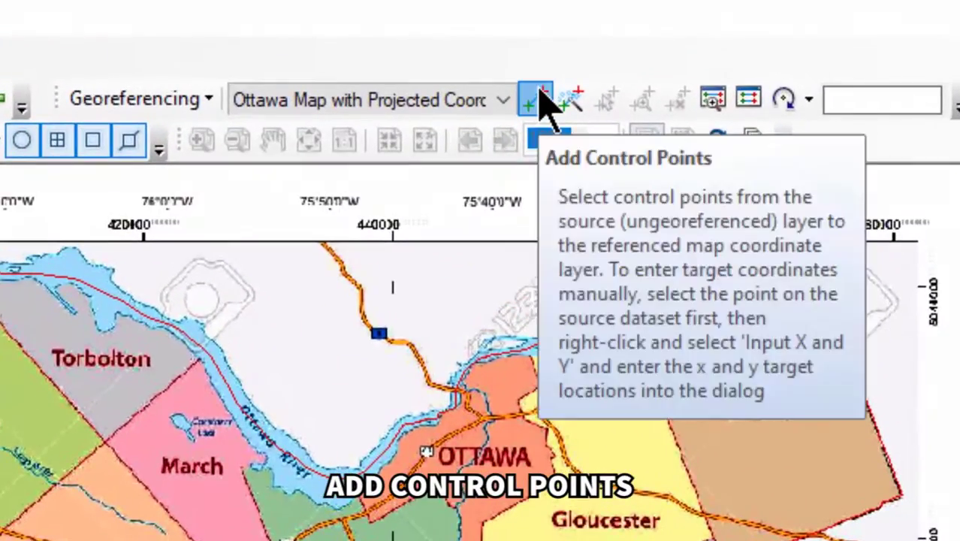
click(544, 96)
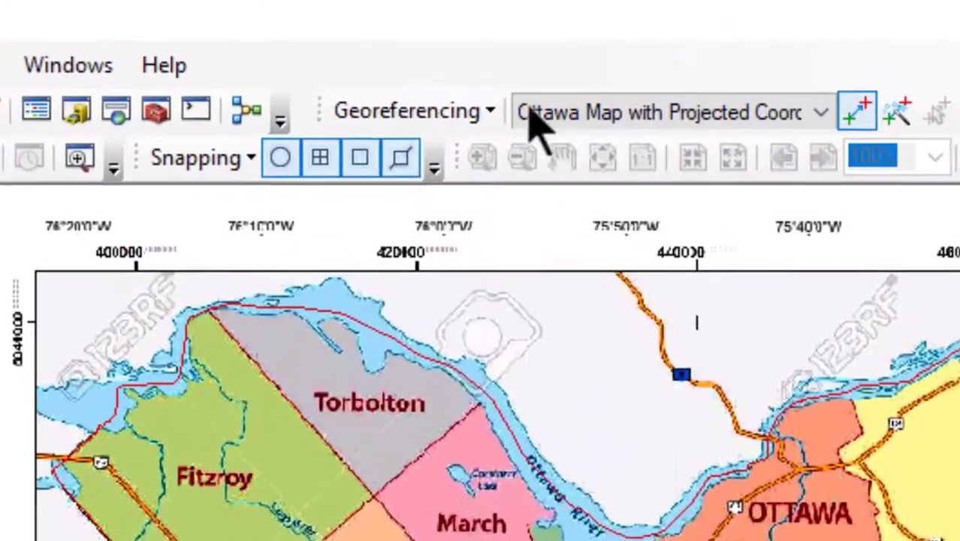
click(473, 54)
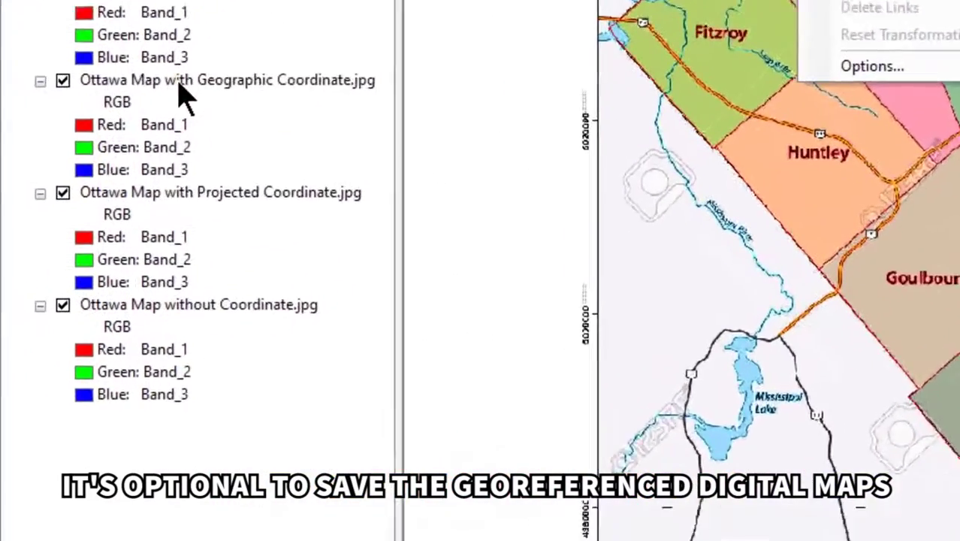
right_click(101, 213)
click(365, 319)
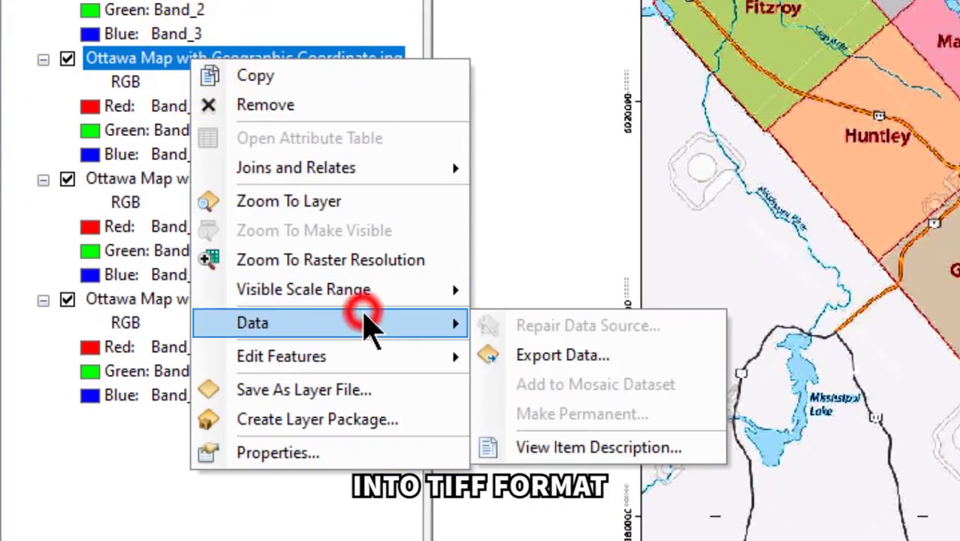
click(629, 360)
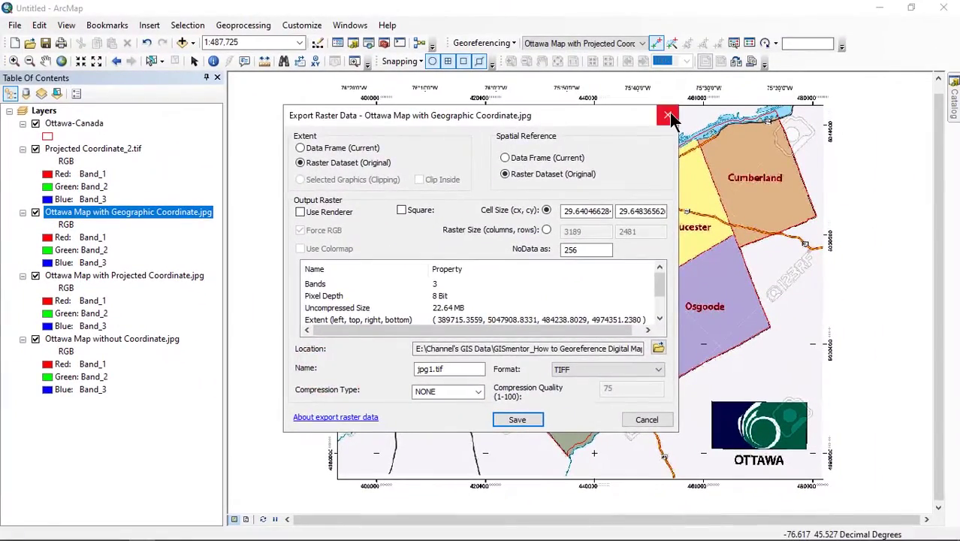
click(668, 116)
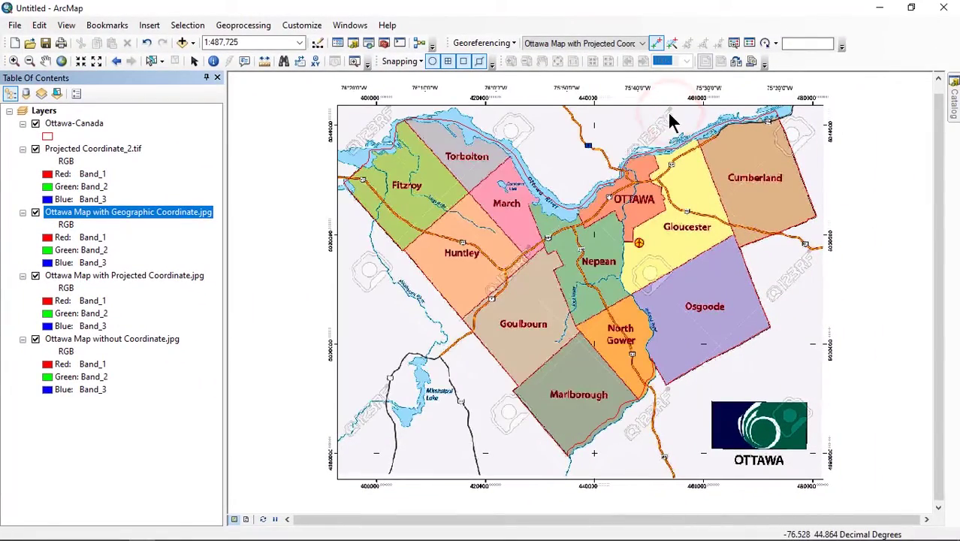
- In the project folder, inspect the Projected Coordinate .tfw, .ovr and .aux outputs, then select the nine Ottawa image JPGs
click(128, 531)
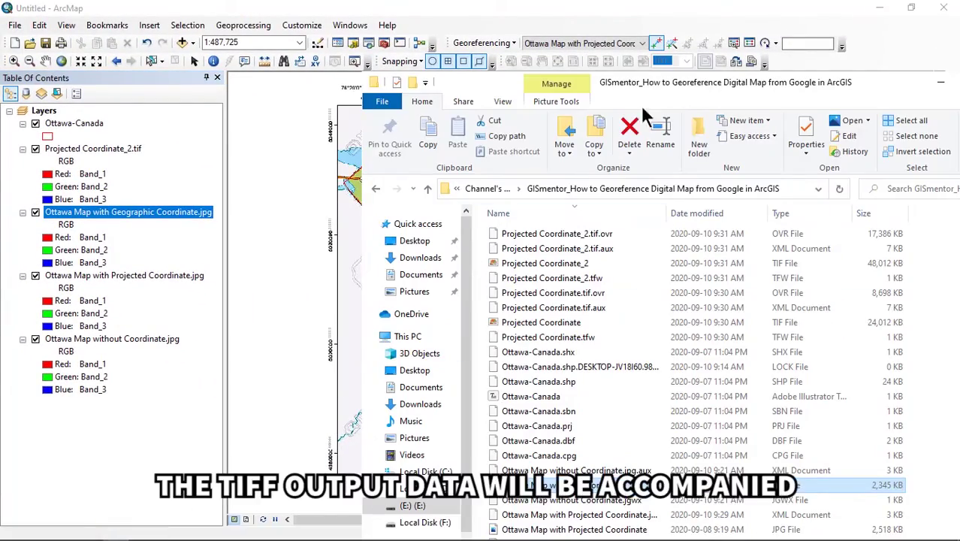
drag(669, 84, 597, 40)
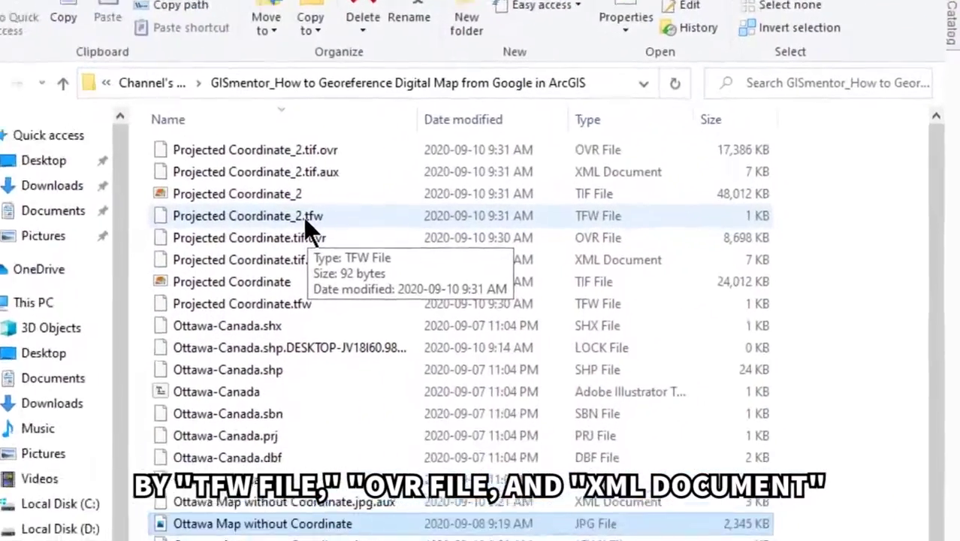
click(520, 233)
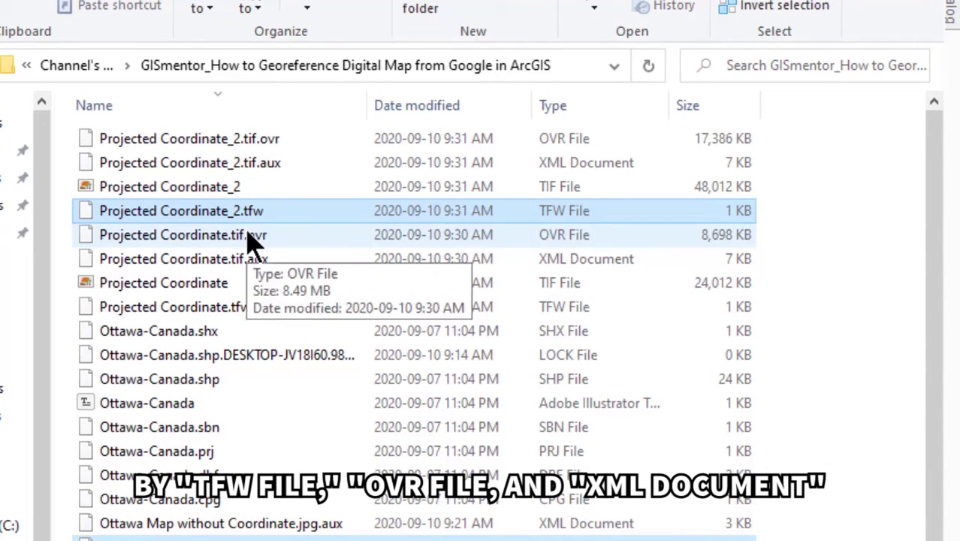
ctrl+click(251, 237)
ctrl+click(272, 264)
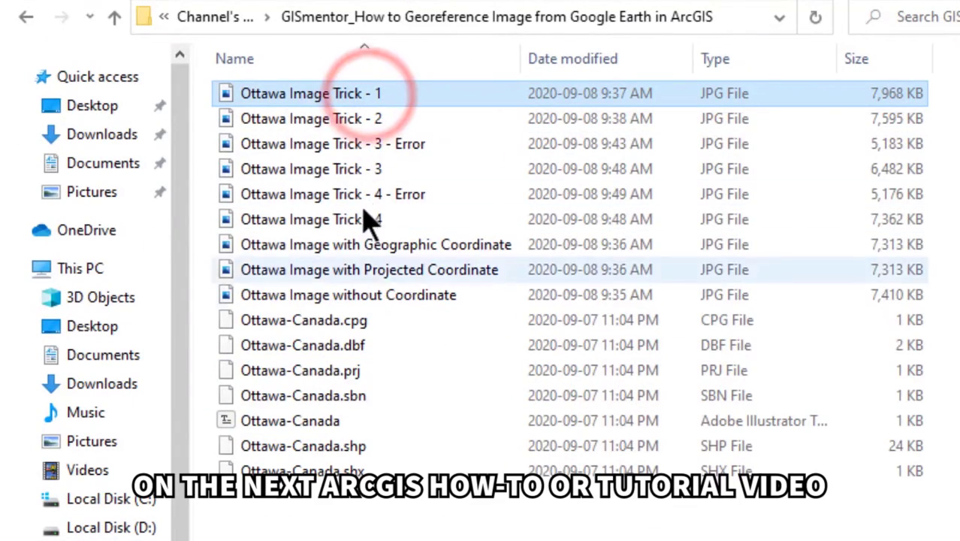
shift+click(367, 295)
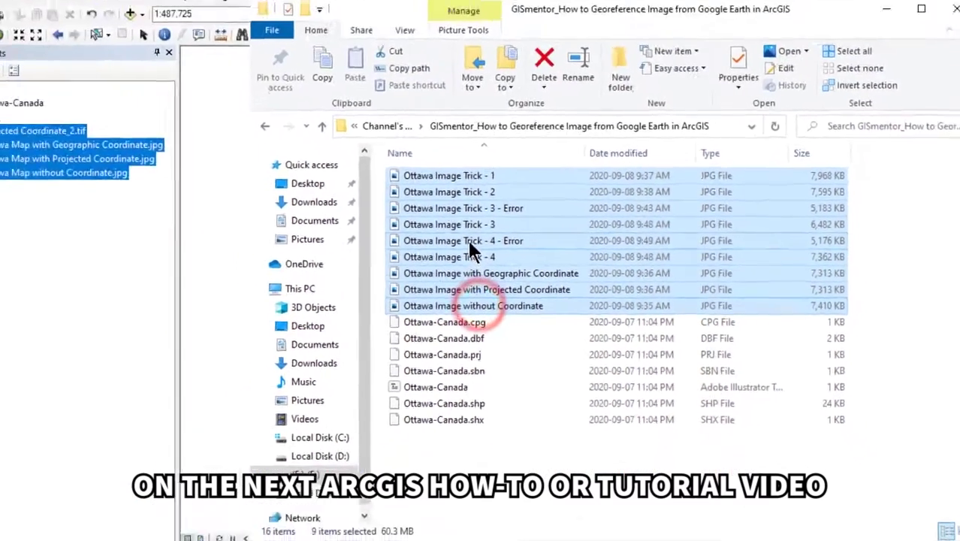
- Add the nine Ottawa JPGs as layers, dismiss the spatial reference warning, and zoom to Ottawa Image Trick - 4.jpg
drag(471, 248, 98, 142)
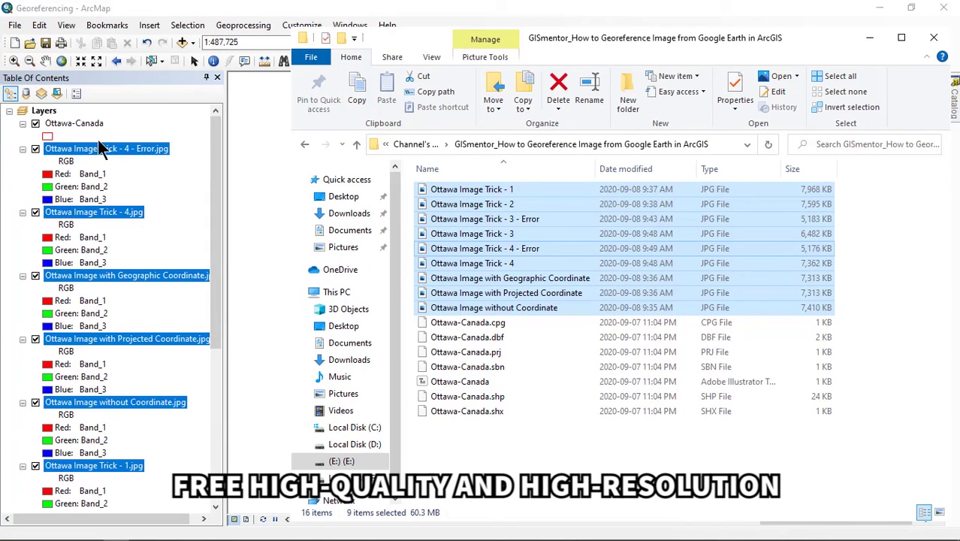
click(80, 10)
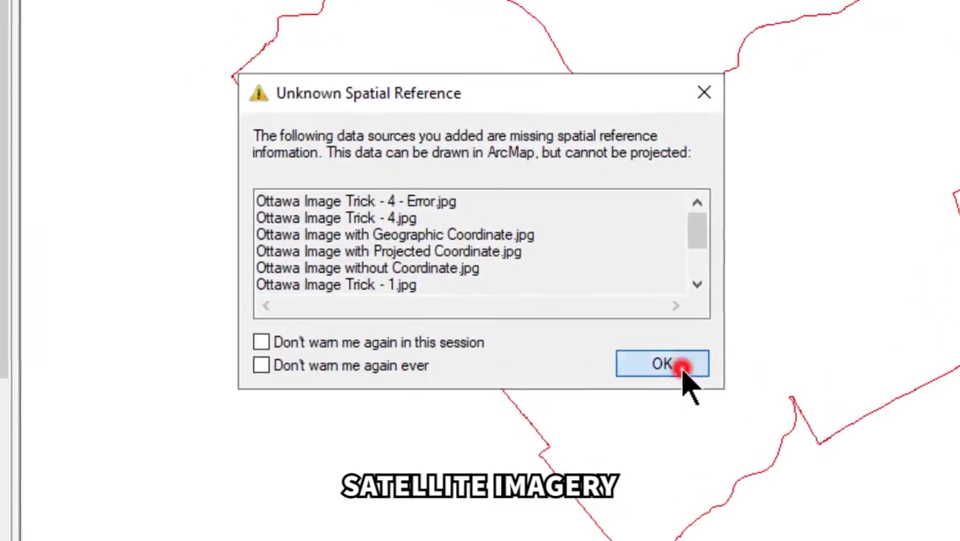
click(570, 339)
click(120, 212)
right_click(123, 212)
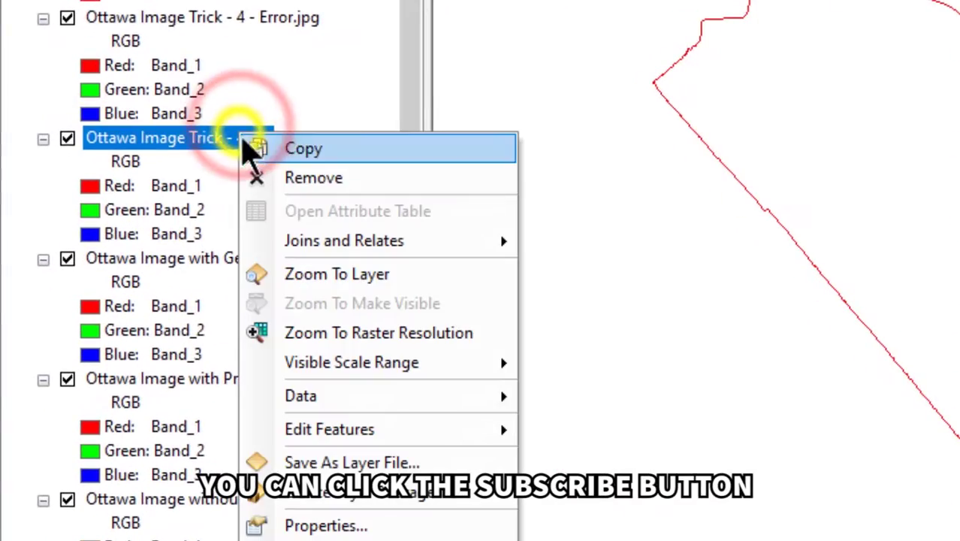
click(323, 274)
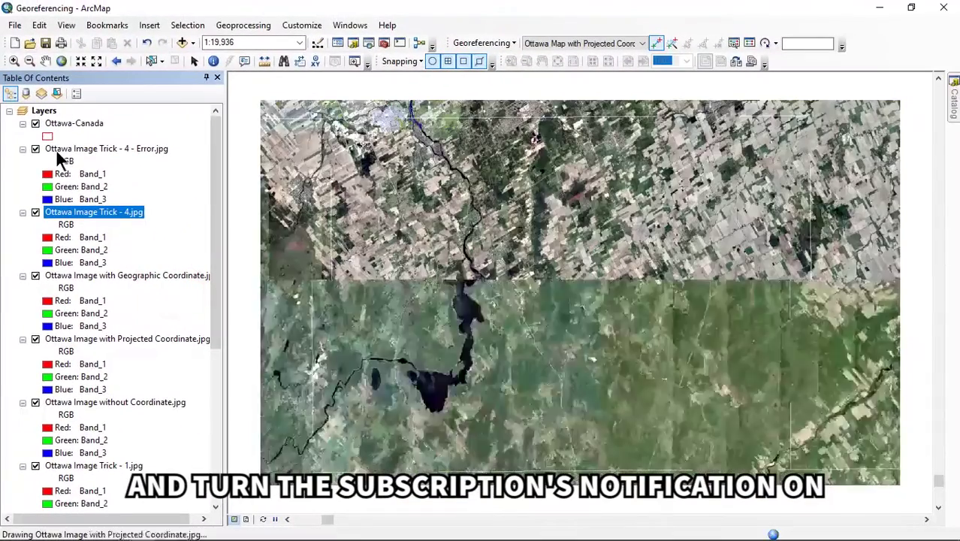
- Hide the Trick - 4 - Error, Trick - 4, Geographic Coordinate and Projected Coordinate image layers
click(35, 149)
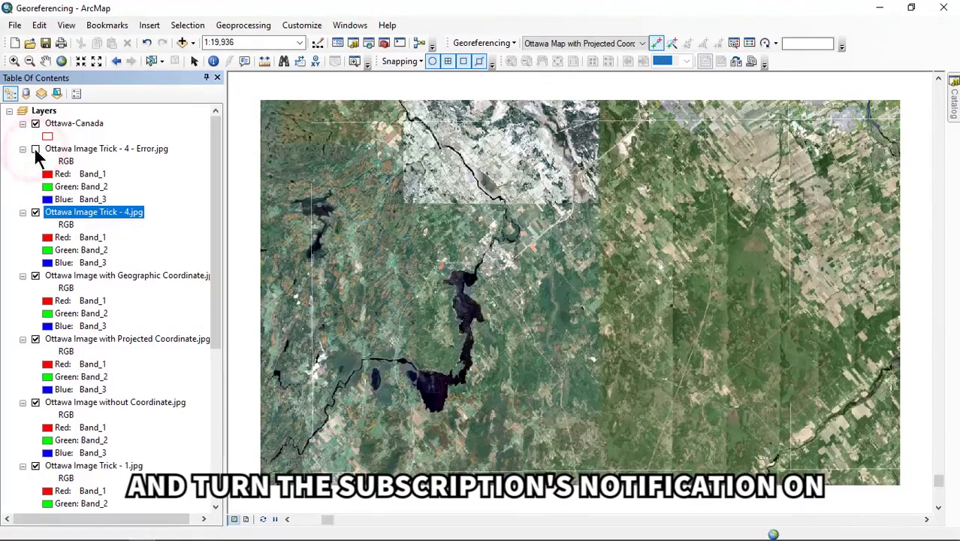
click(35, 211)
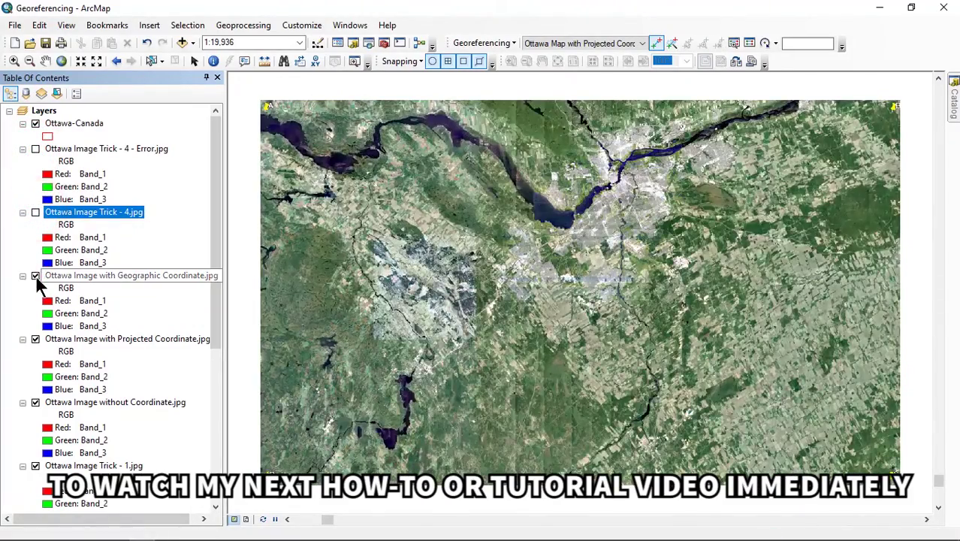
click(35, 275)
click(35, 339)
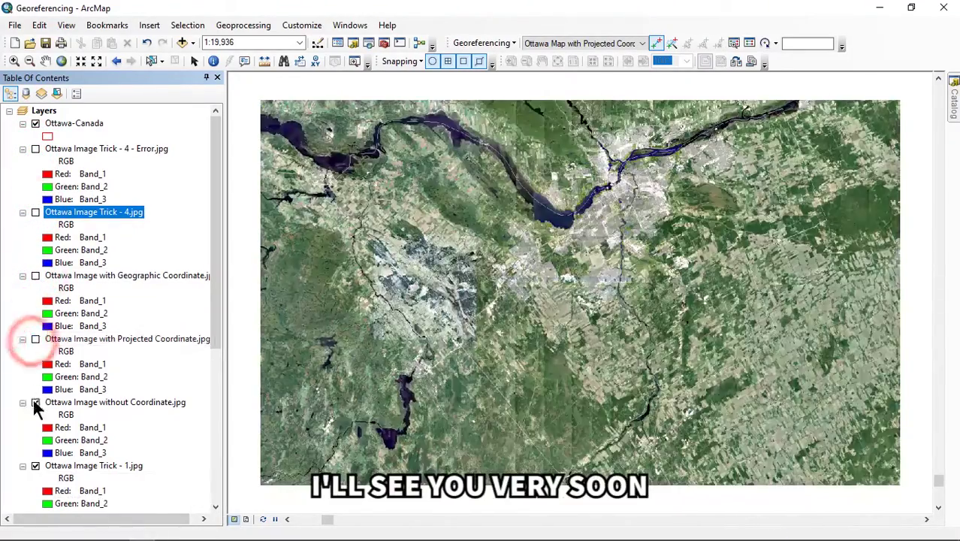